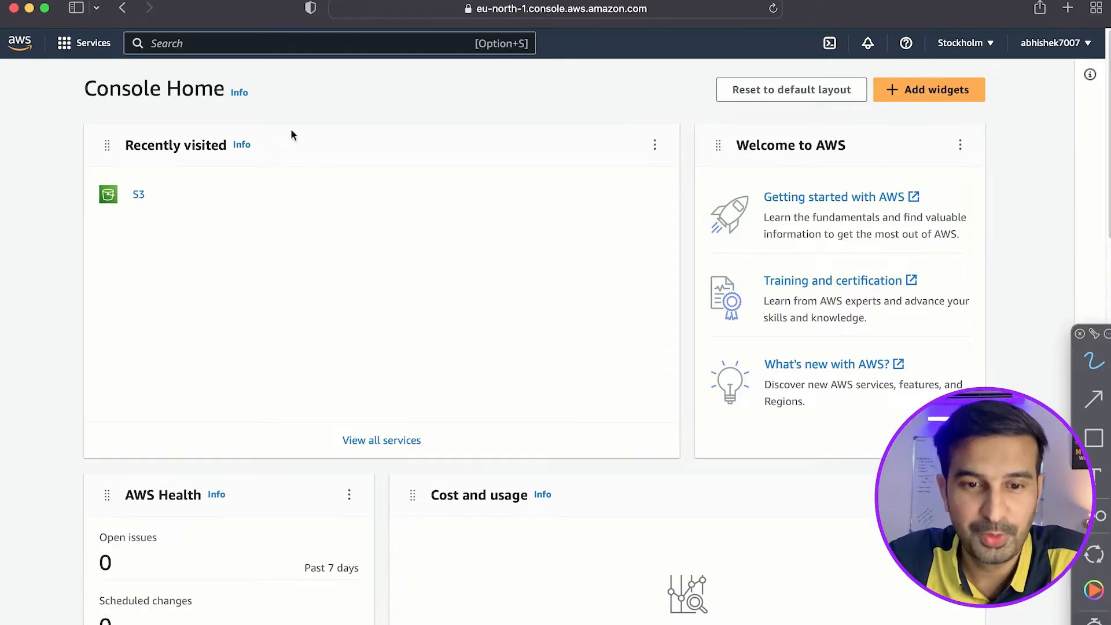
# Search the AWS services for Lambda and open the Lambda service.
pyautogui.click(273, 45)
pyautogui.write('labd')
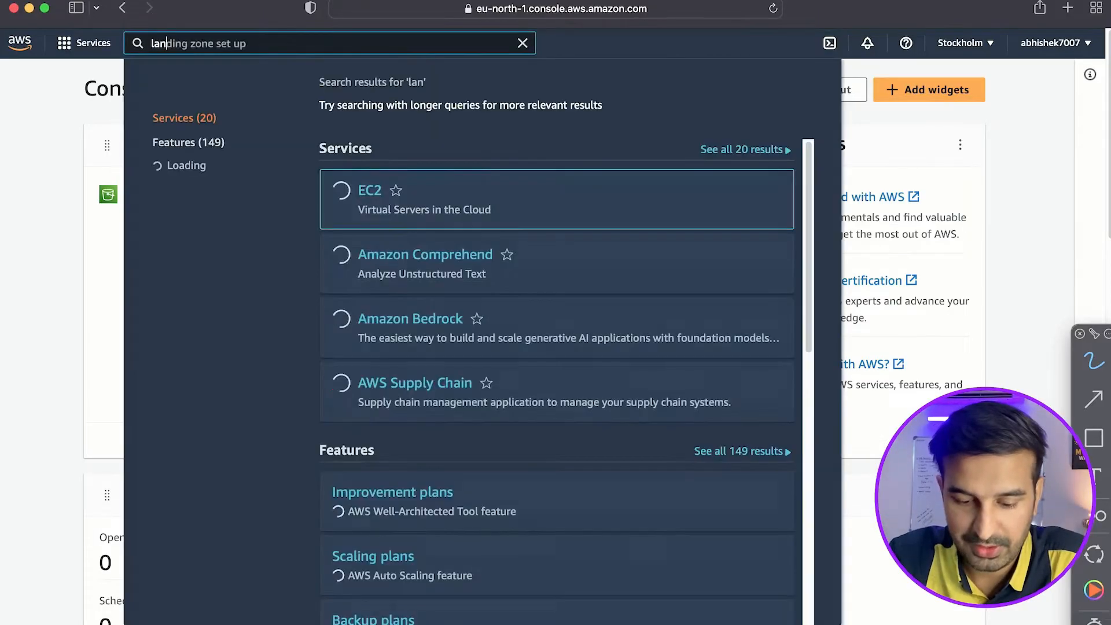
pyautogui.write('a')
pyautogui.press('BackSpace')
pyautogui.press('BackSpace')
pyautogui.write('m')
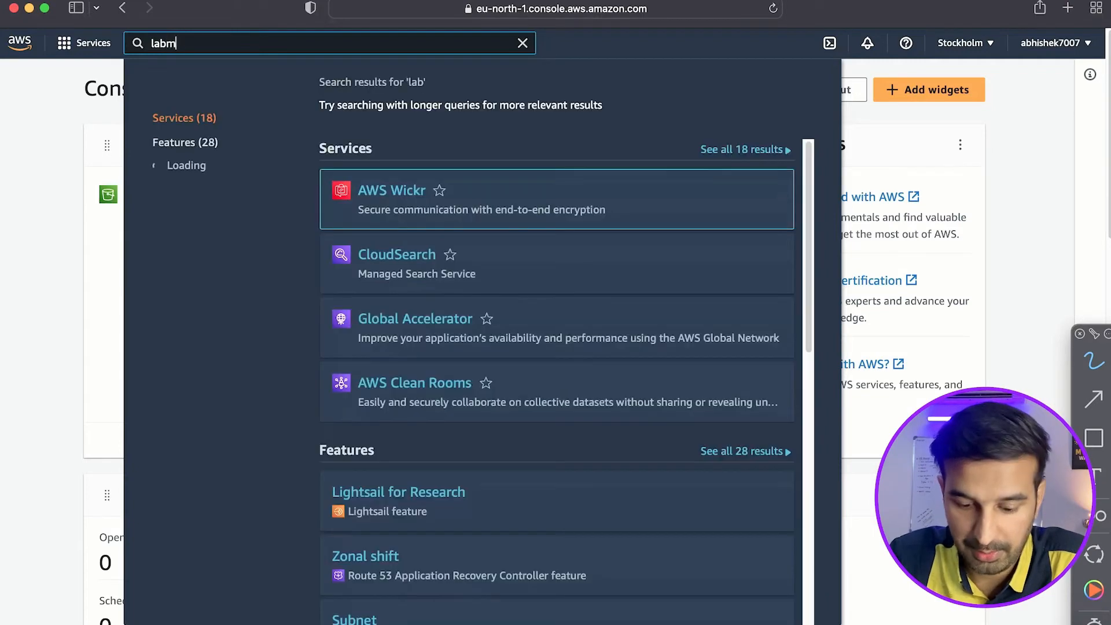
pyautogui.write('bda')
pyautogui.click(386, 190)
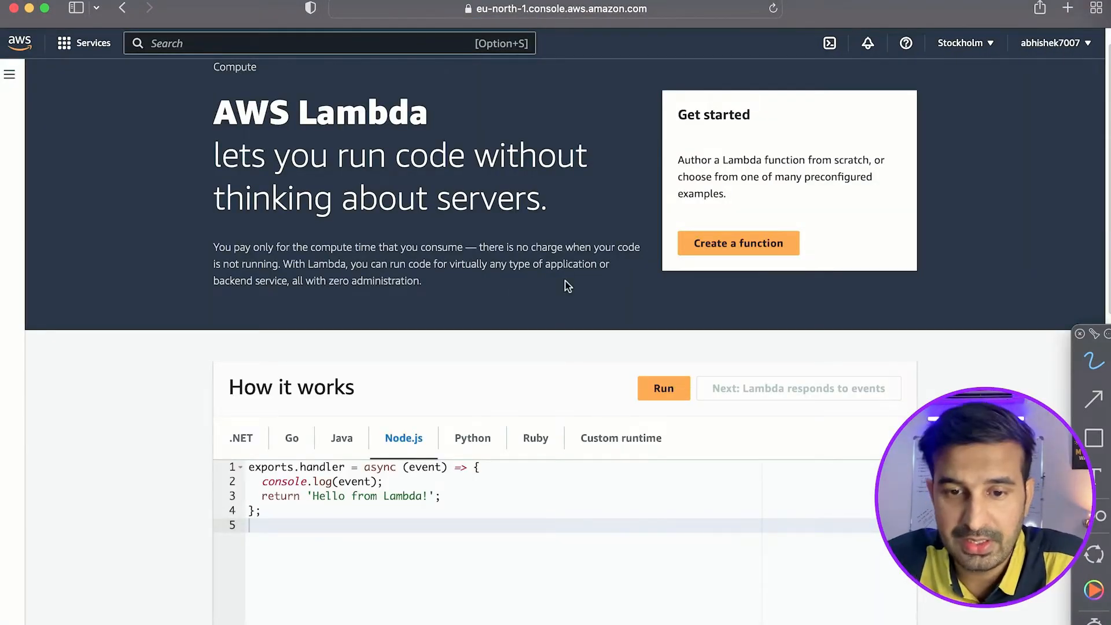
# Start creating a new Lambda function and name it myfirstlambdafunc.
pyautogui.click(743, 248)
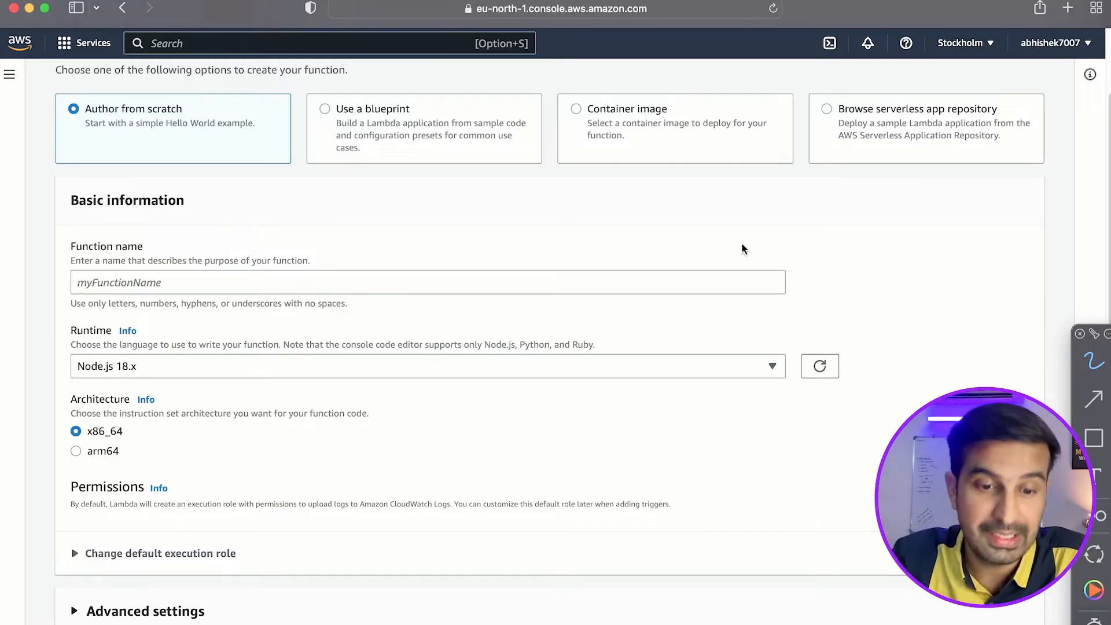
pyautogui.click(384, 281)
pyautogui.write('m')
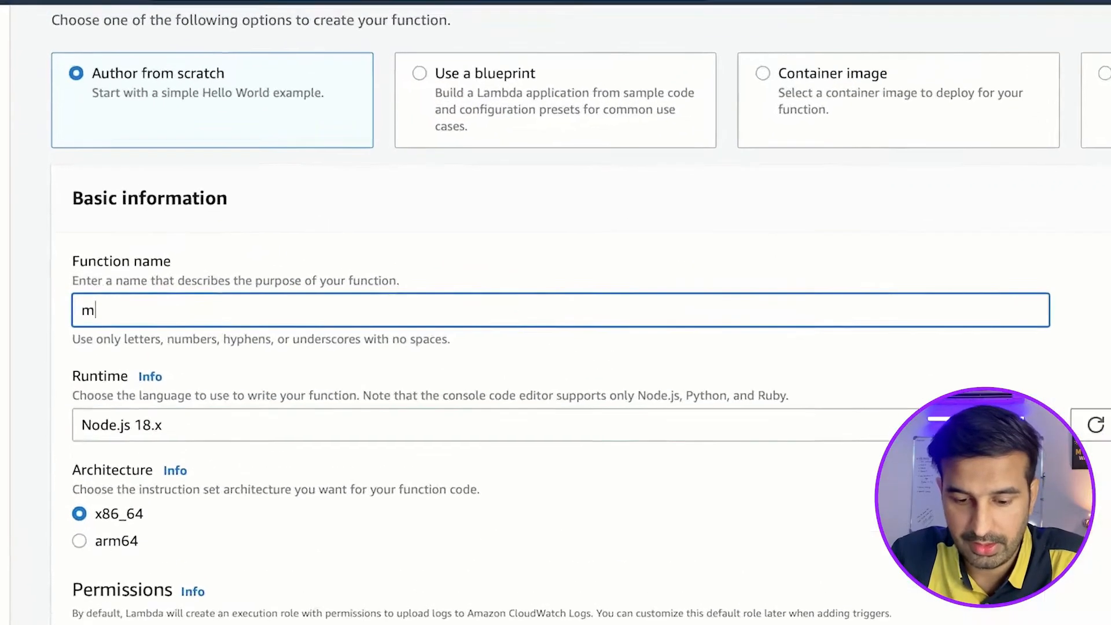
pyautogui.write('y')
pyautogui.write('first')
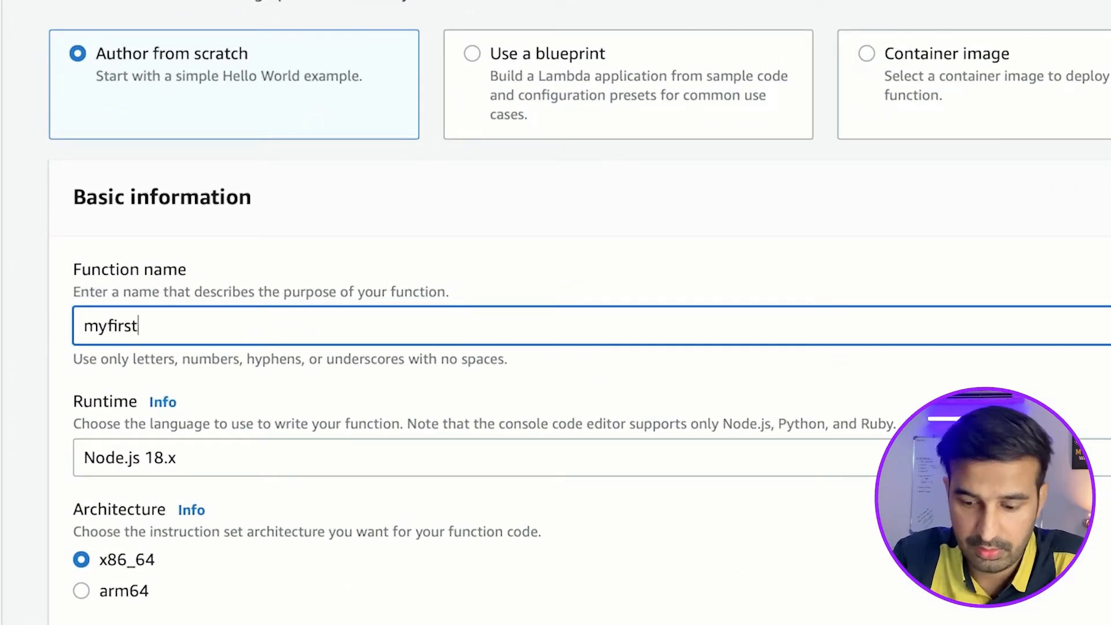
pyautogui.write('lambdafunc')
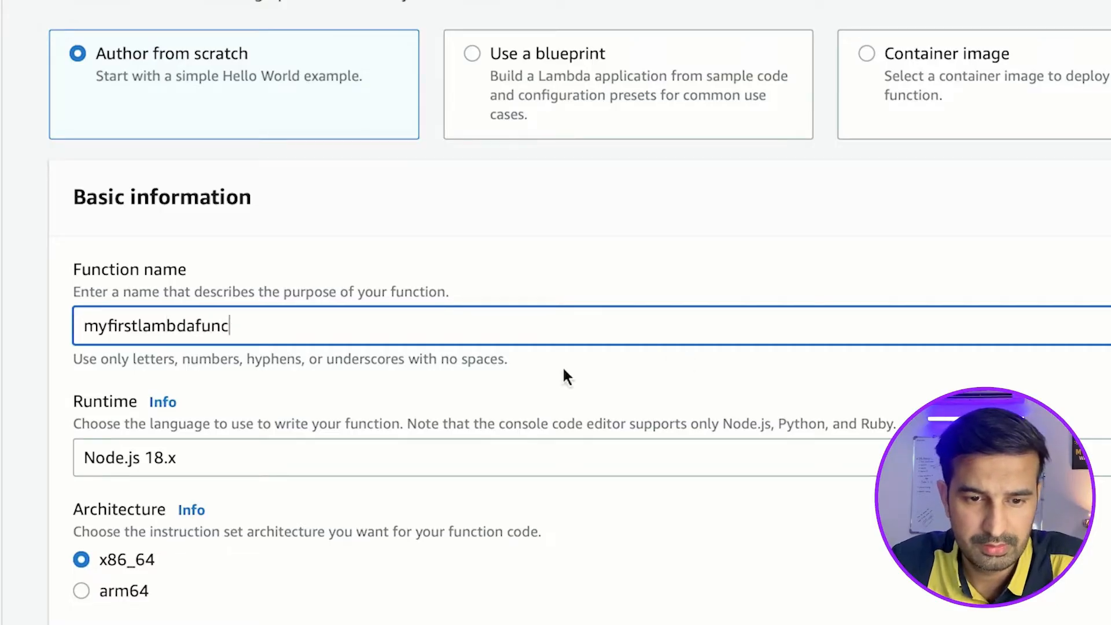
# Set the function's runtime to Python 3.10.
pyautogui.scroll(-2, 562, 376)
pyautogui.click(526, 384)
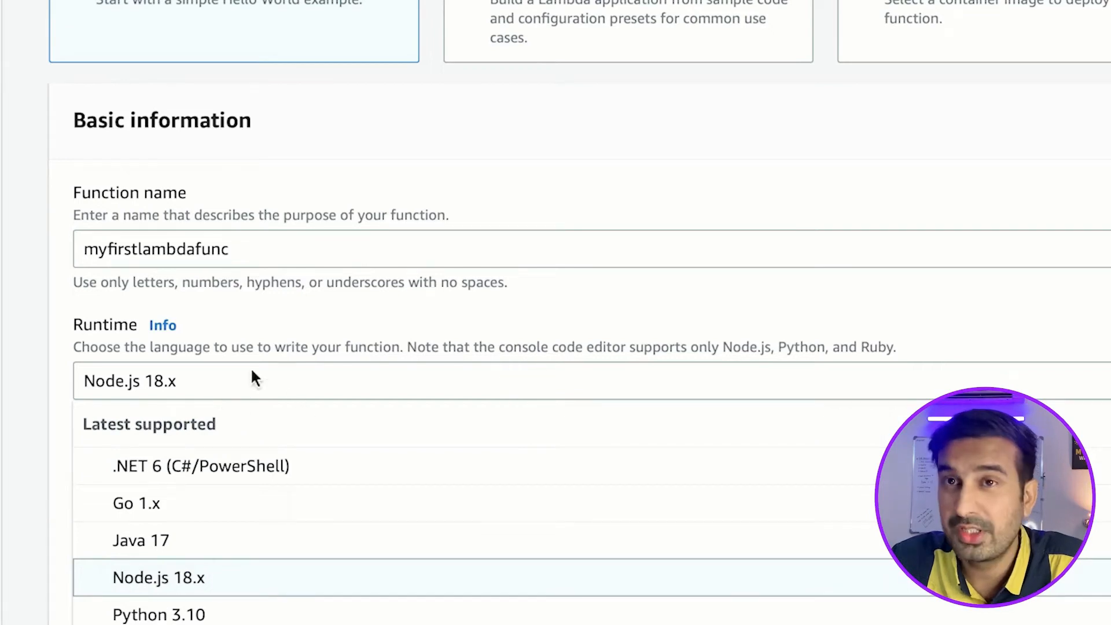
pyautogui.scroll(-2, 463, 509)
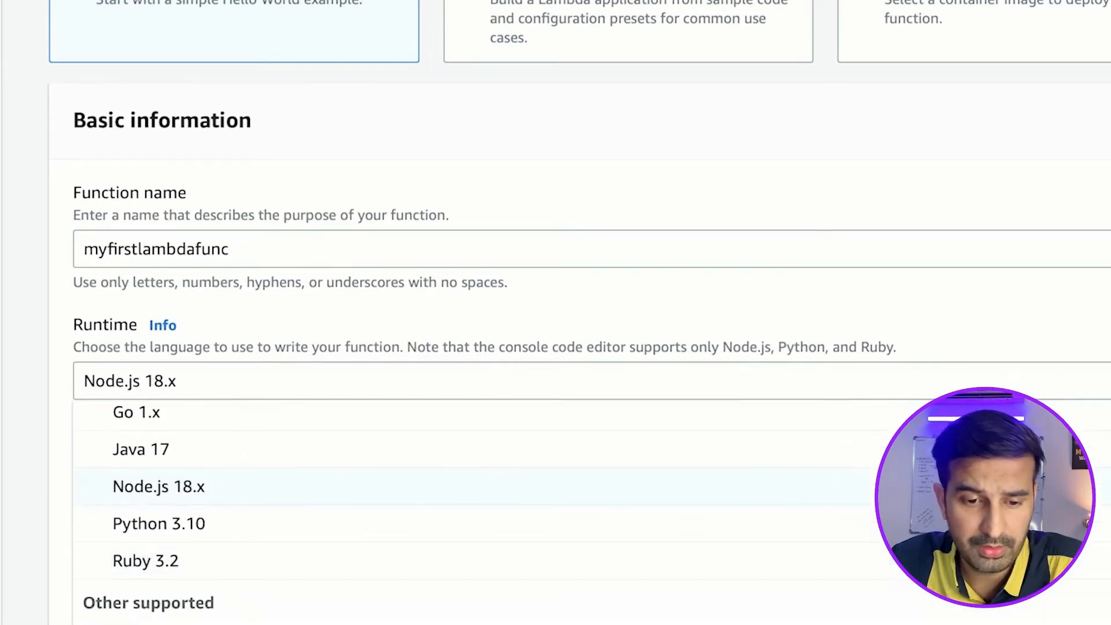
pyautogui.scroll(-3, 463, 509)
pyautogui.scroll(3, 463, 509)
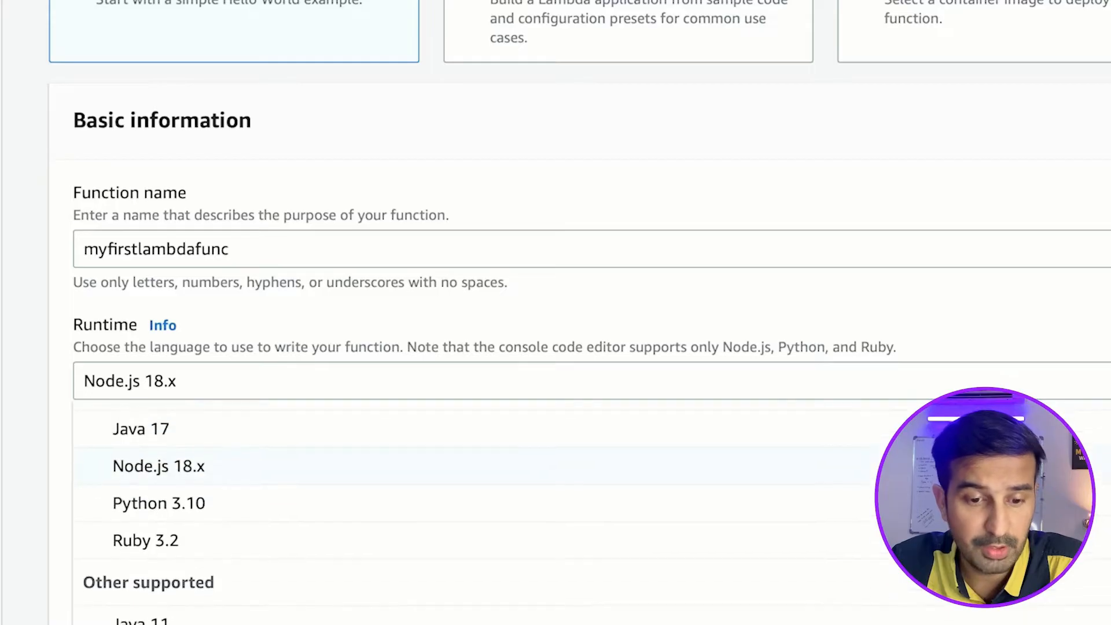
pyautogui.click(240, 501)
pyautogui.click(604, 301)
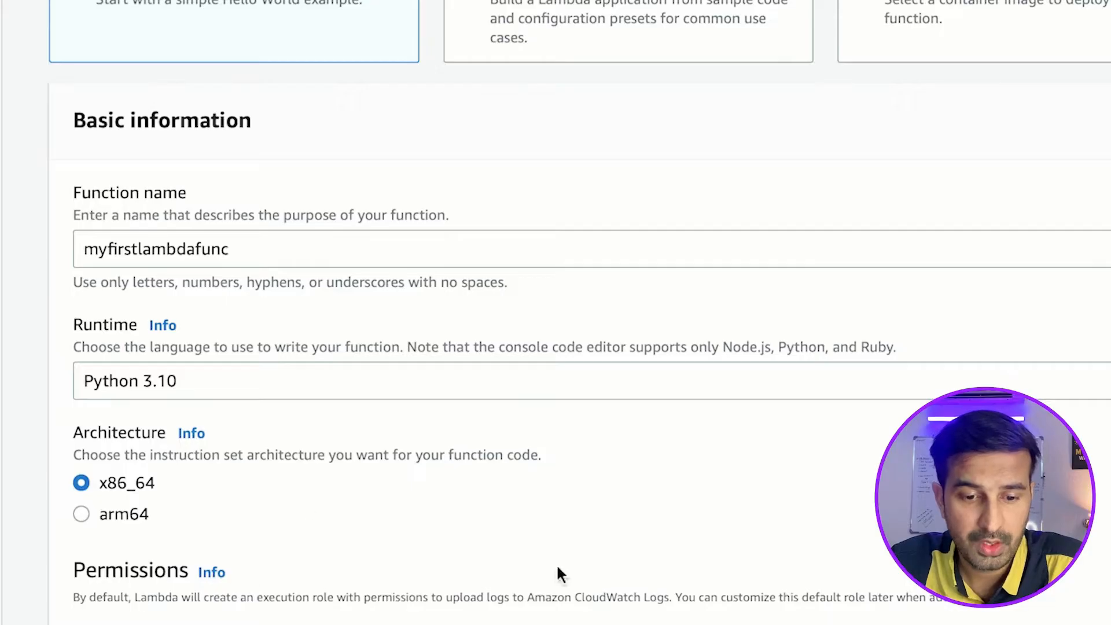
# Review the execution role and advanced settings, keep the new role with basic Lambda permissions, and create the function.
pyautogui.scroll(-5, 557, 563)
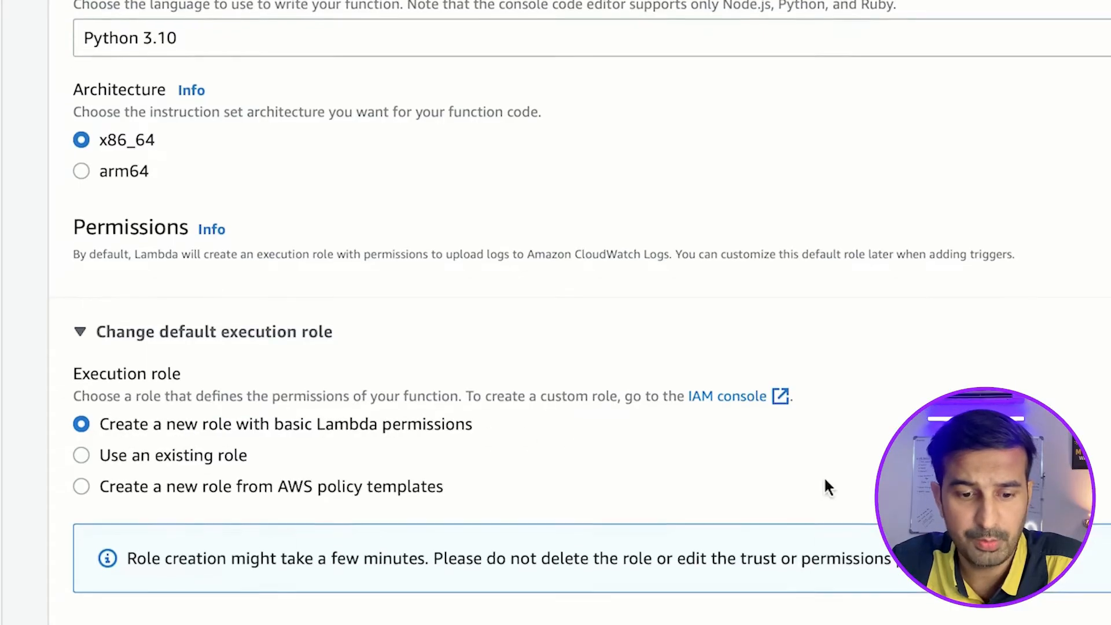
pyautogui.click(152, 564)
pyautogui.scroll(-4, 428, 498)
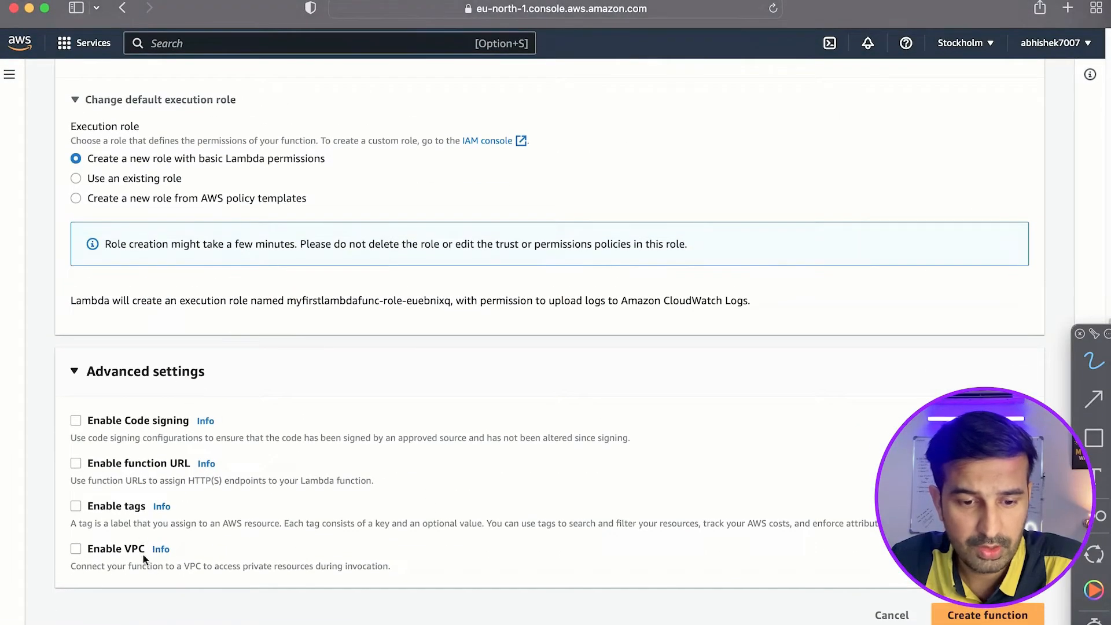
pyautogui.click(147, 373)
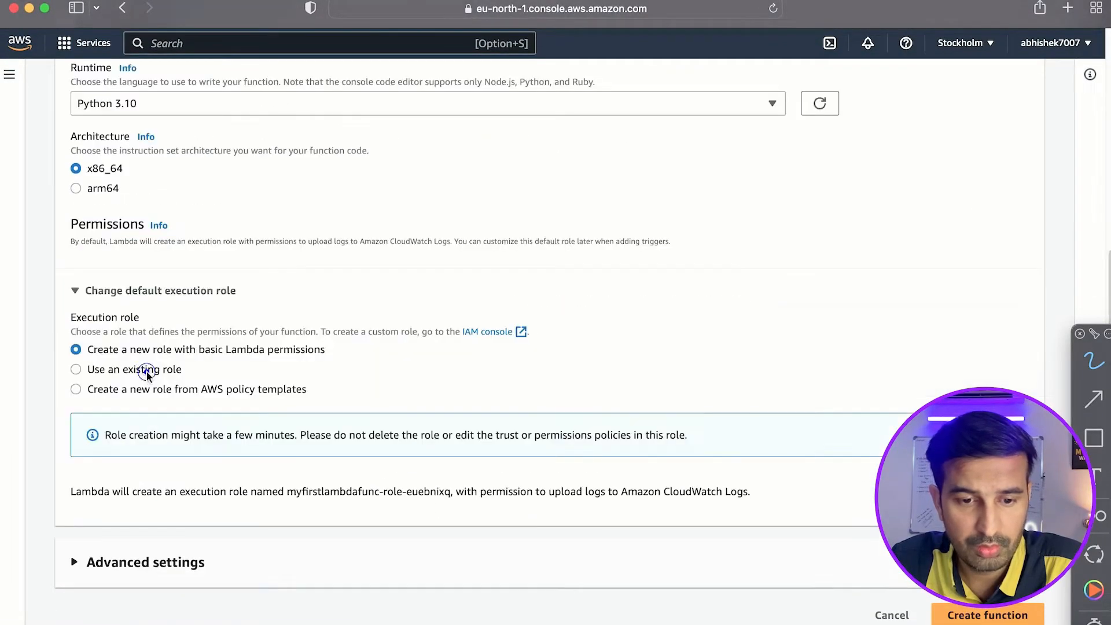
pyautogui.click(987, 617)
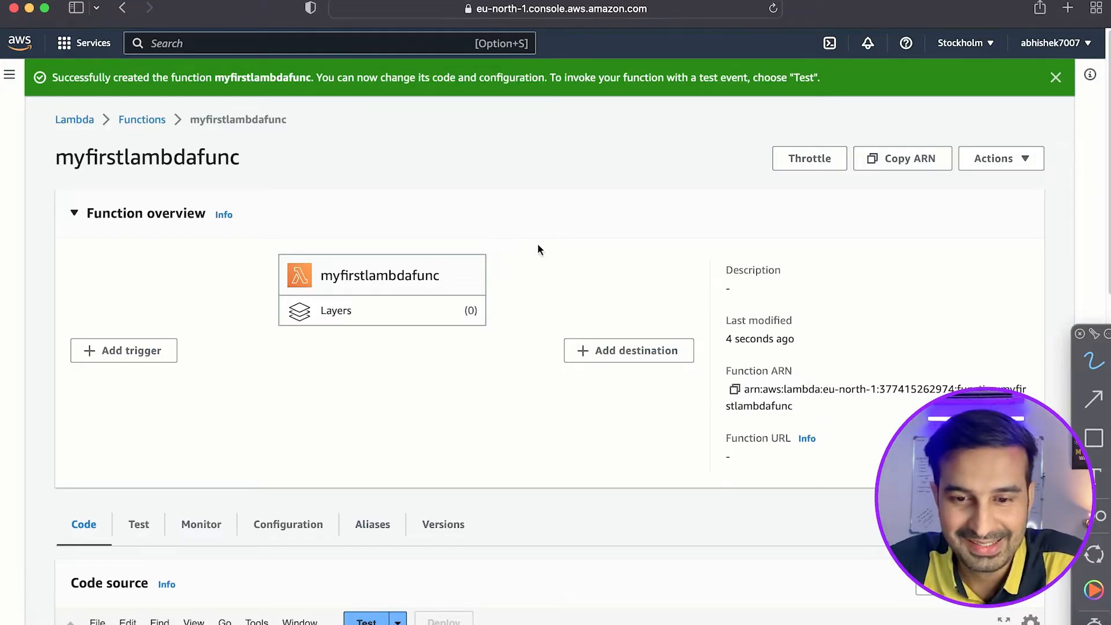
# Draw a tick above myfirstlambdafunc and crosses by Add trigger and Add destination in the function overview.
pyautogui.press('super+Tab')
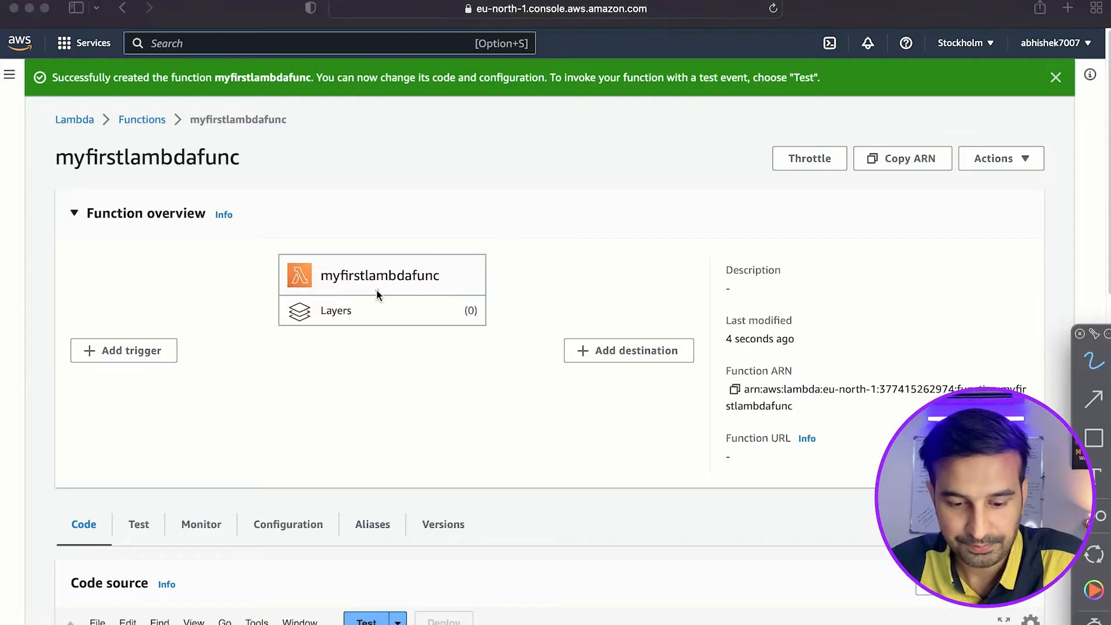
pyautogui.moveTo(381, 234); pyautogui.dragTo(435, 211)
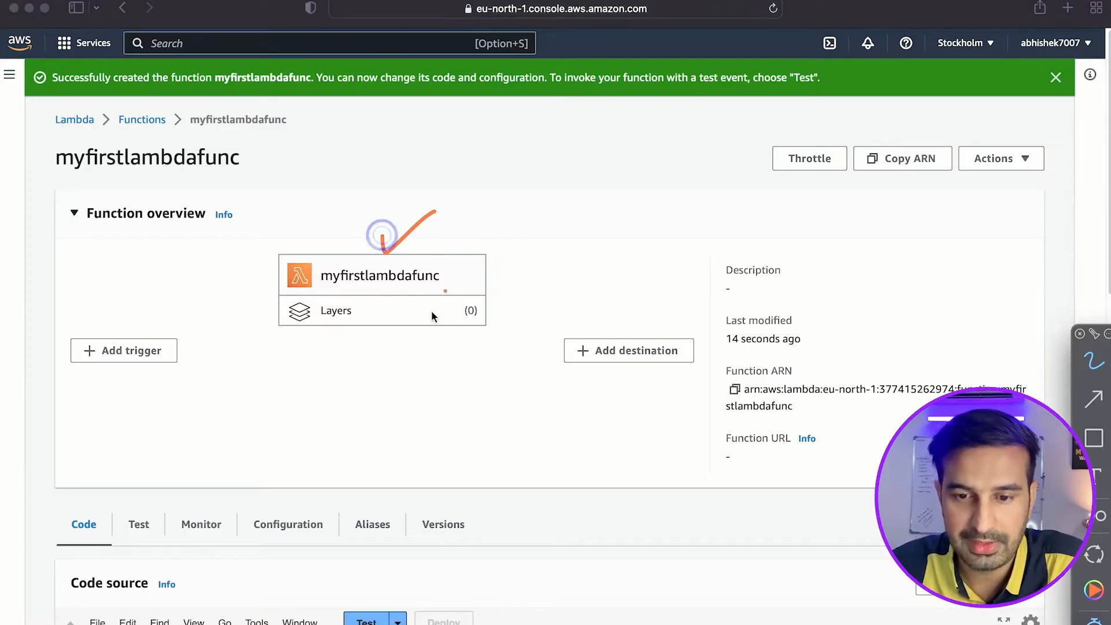
pyautogui.moveTo(176, 364)
pyautogui.mouseDown()
pyautogui.moveTo(163, 365)
pyautogui.moveTo(157, 397)
pyautogui.mouseUp()
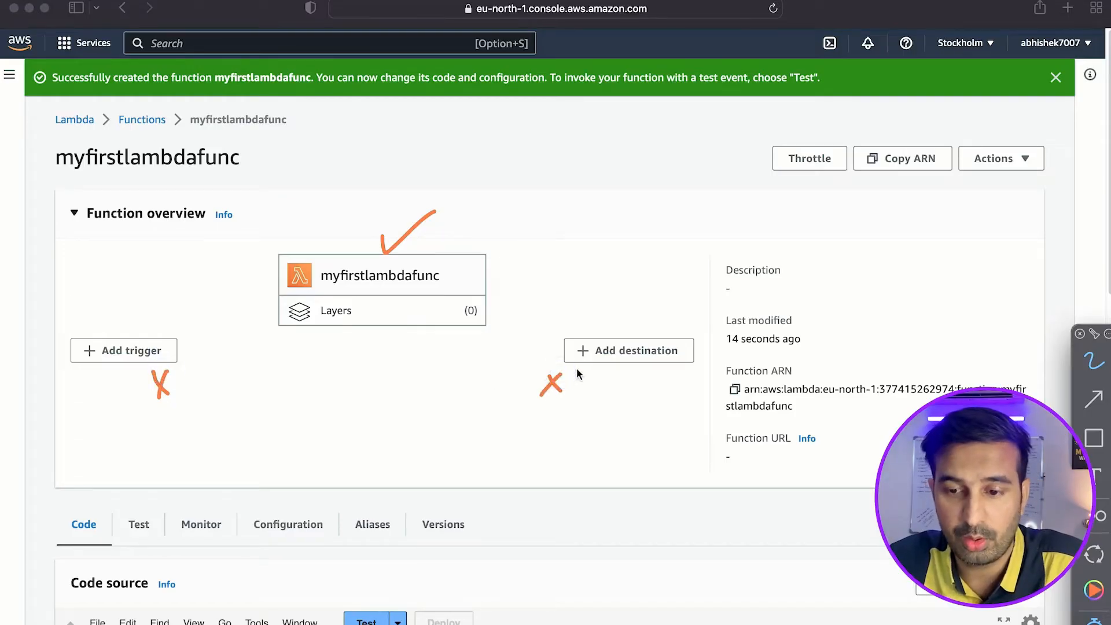
# Bracket the function code with the handwritten label "Python", point an arrow at lambda_handler, and underline event and context.
pyautogui.scroll(-6, 576, 369)
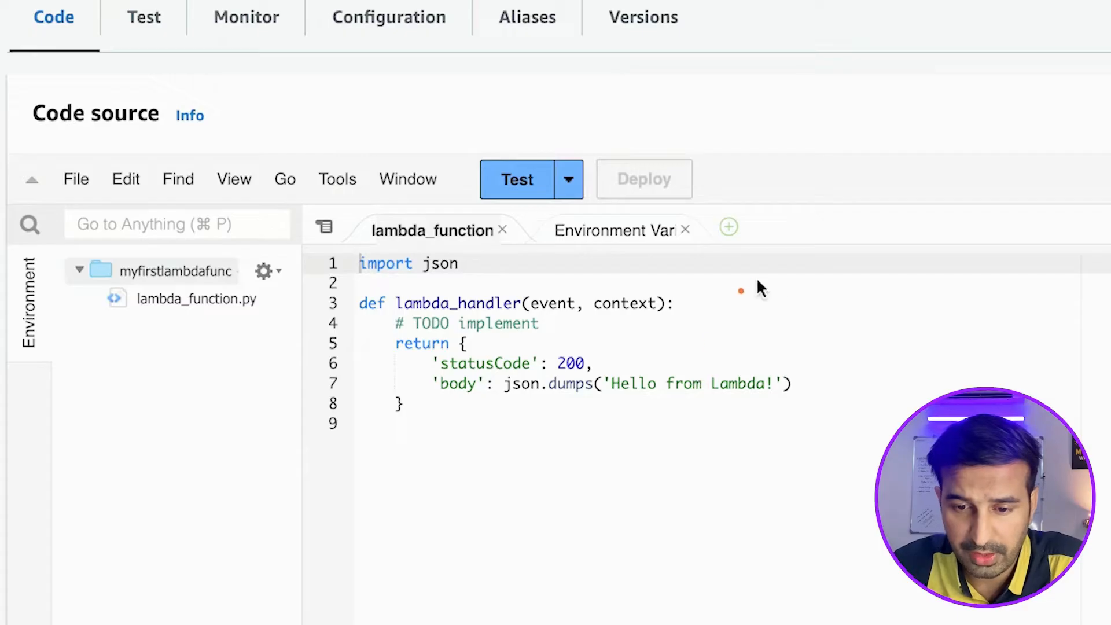
pyautogui.moveTo(823, 307)
pyautogui.mouseDown()
pyautogui.moveTo(854, 348)
pyautogui.moveTo(937, 355)
pyautogui.mouseUp()
pyautogui.moveTo(501, 281)
pyautogui.mouseDown()
pyautogui.moveTo(589, 258)
pyautogui.moveTo(733, 261)
pyautogui.mouseUp()
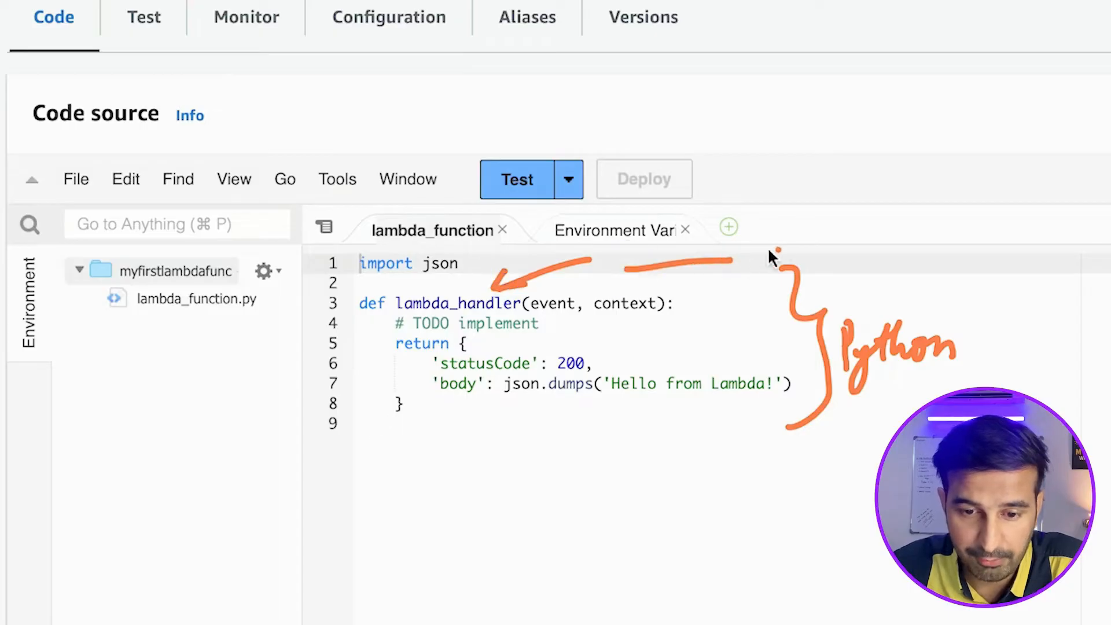
pyautogui.moveTo(544, 320); pyautogui.dragTo(655, 313)
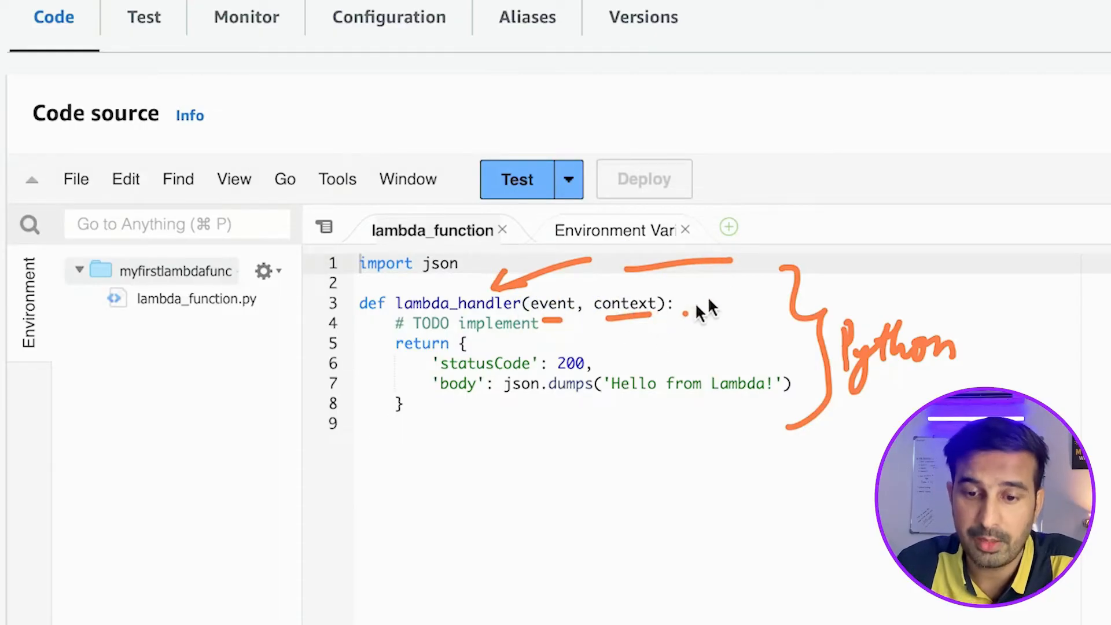
# Bracket the return block in the code, tick the statusCode line and underline the body's json.dumps expression.
pyautogui.moveTo(384, 341); pyautogui.dragTo(391, 441)
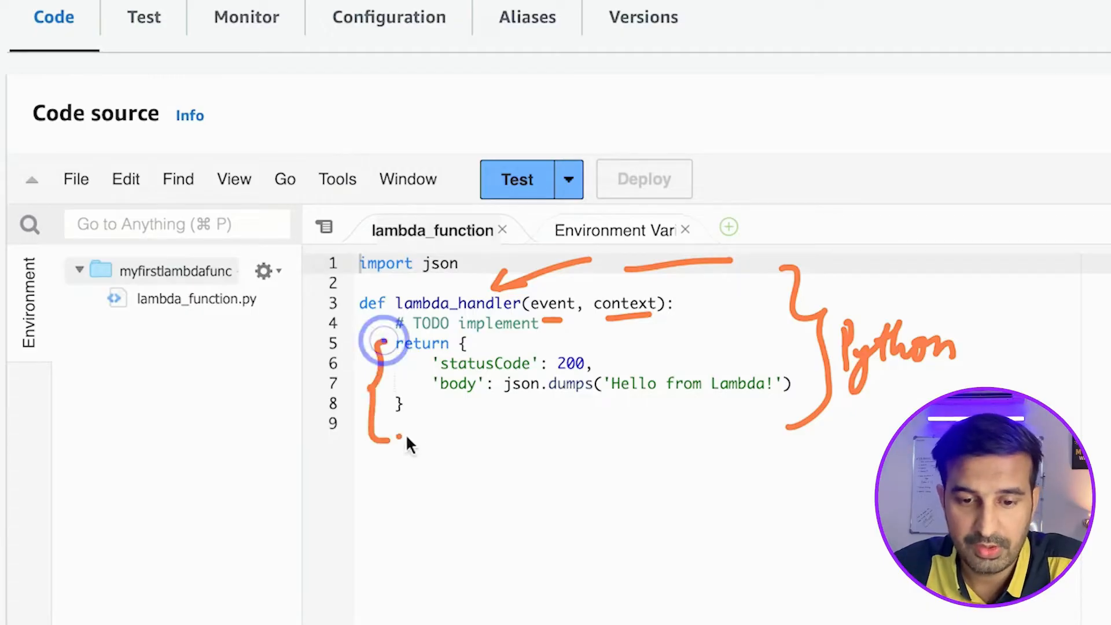
pyautogui.moveTo(615, 349); pyautogui.dragTo(679, 331)
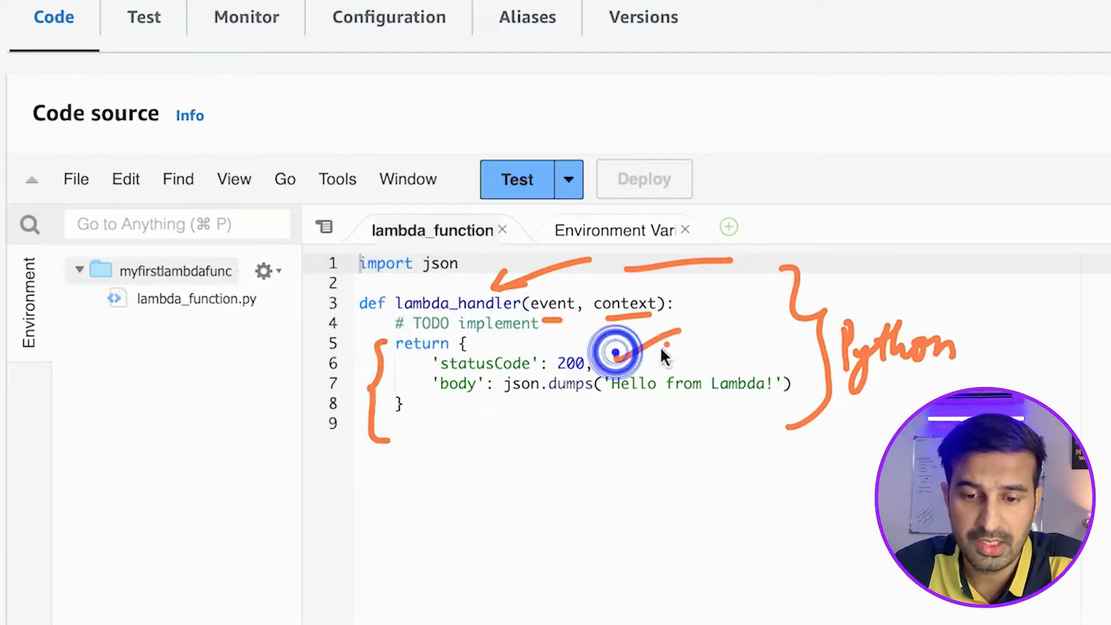
pyautogui.moveTo(508, 409); pyautogui.dragTo(530, 409)
pyautogui.click(544, 409)
pyautogui.moveTo(649, 418); pyautogui.dragTo(714, 410)
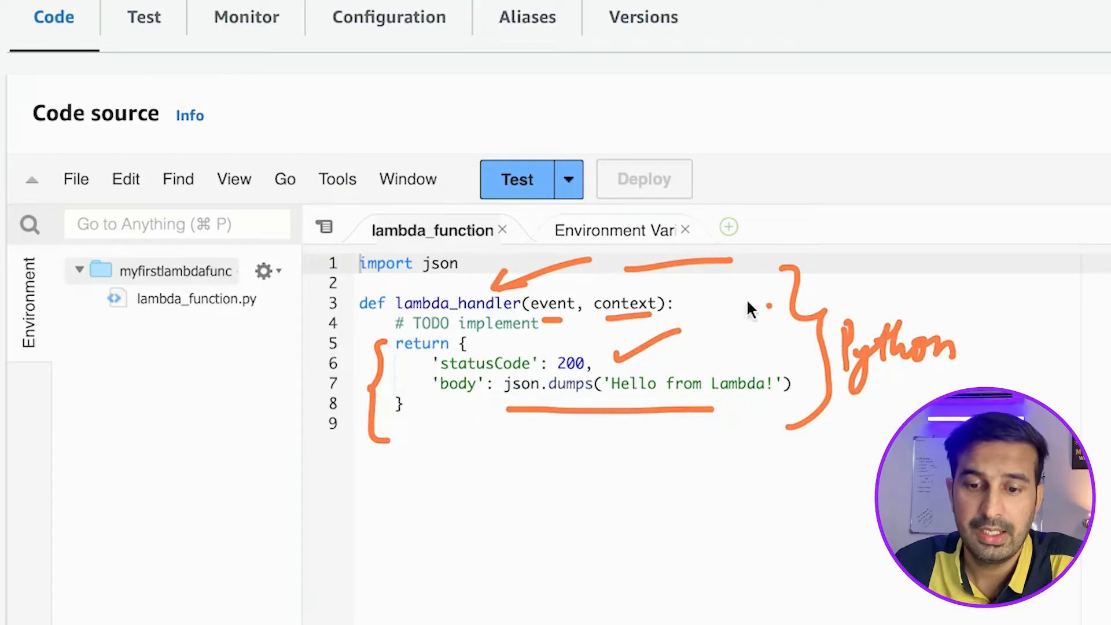
# Handwrite a circled and ticked "context" note beside the code, with three arrows branching from it, a "log" label and a closing brace.
pyautogui.moveTo(716, 242); pyautogui.dragTo(776, 251)
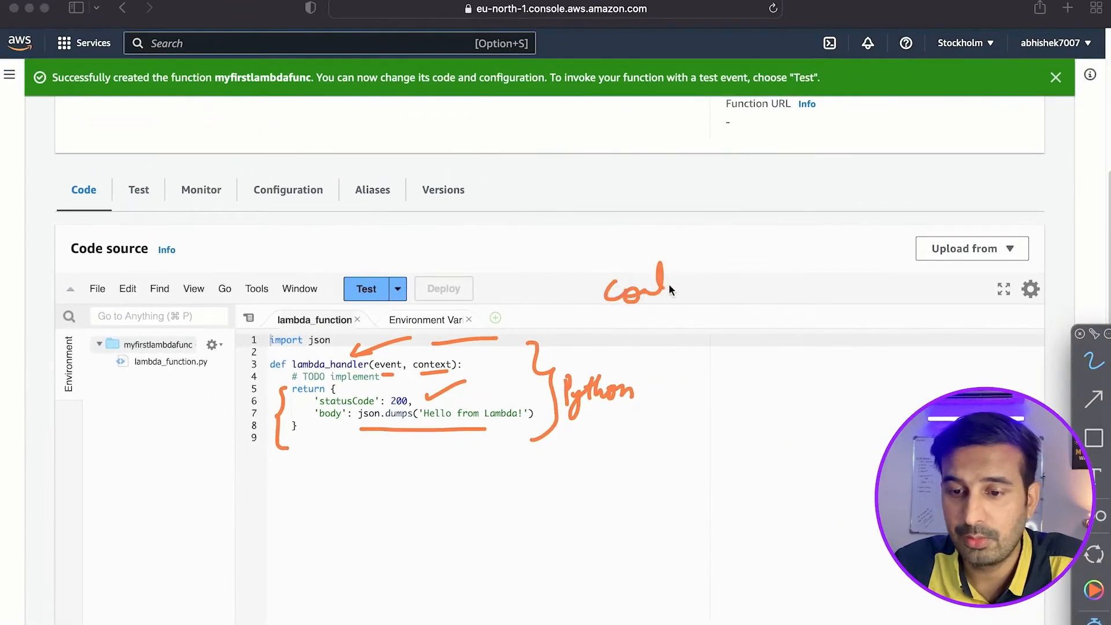
pyautogui.moveTo(678, 287); pyautogui.dragTo(717, 265)
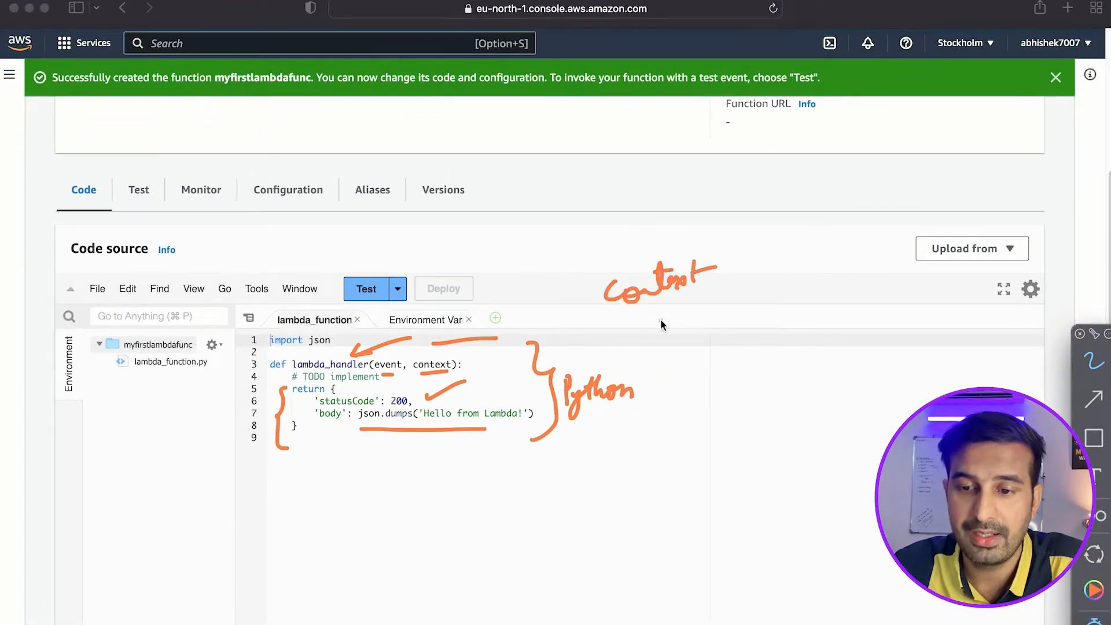
pyautogui.moveTo(692, 306)
pyautogui.mouseDown()
pyautogui.moveTo(740, 317)
pyautogui.moveTo(793, 298)
pyautogui.mouseUp()
pyautogui.moveTo(716, 345)
pyautogui.mouseDown()
pyautogui.moveTo(769, 359)
pyautogui.moveTo(830, 331)
pyautogui.mouseUp()
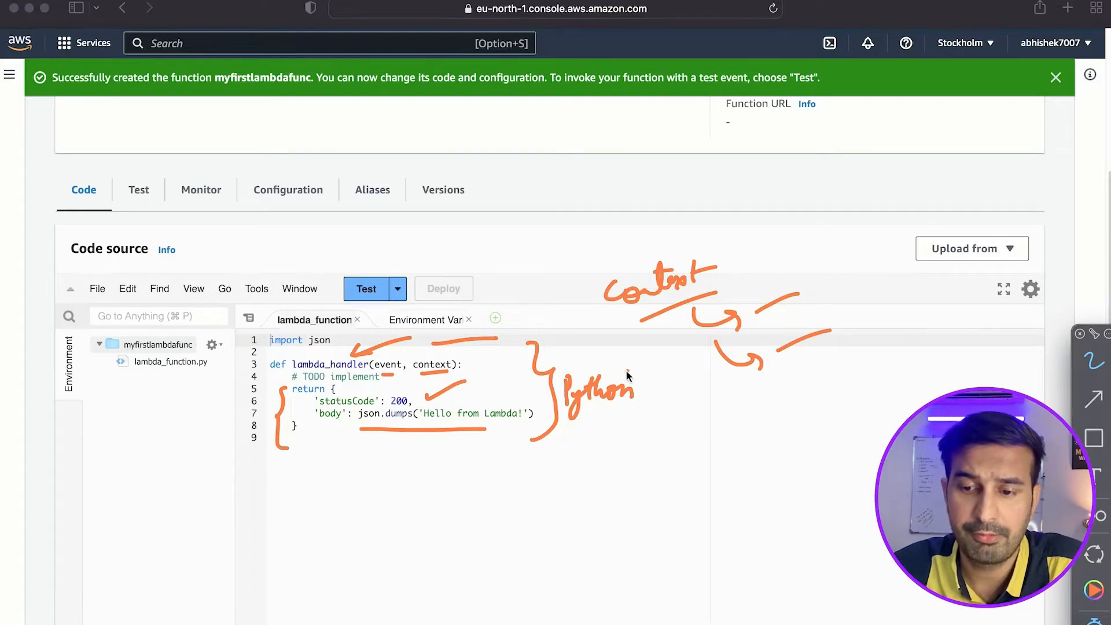
pyautogui.moveTo(734, 394)
pyautogui.mouseDown()
pyautogui.moveTo(774, 396)
pyautogui.moveTo(816, 360)
pyautogui.moveTo(837, 379)
pyautogui.mouseUp()
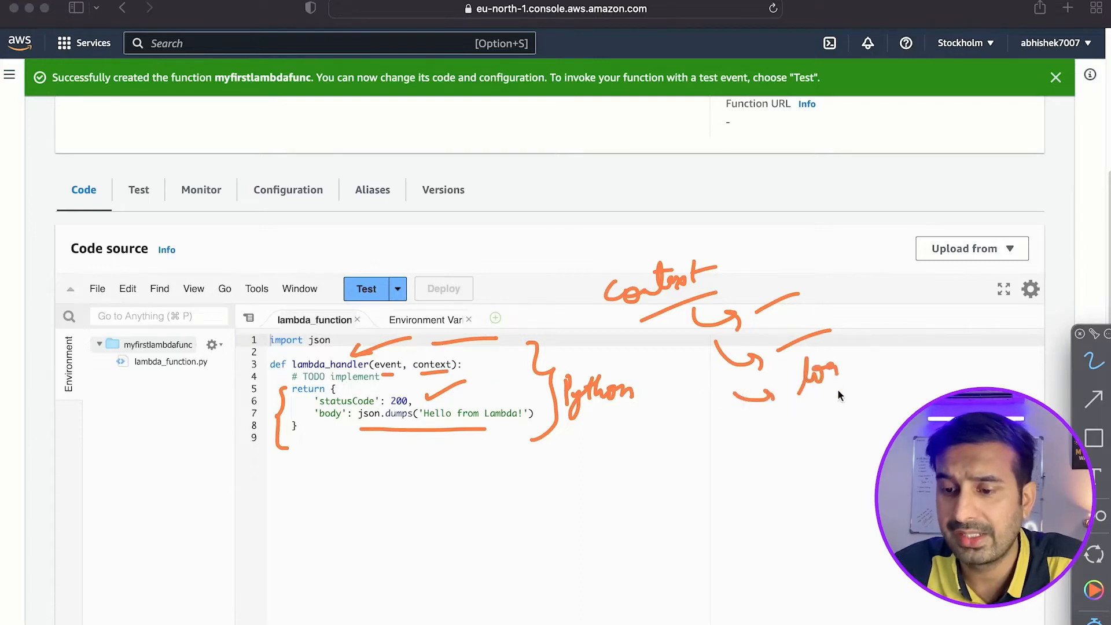
pyautogui.moveTo(831, 242); pyautogui.dragTo(857, 366)
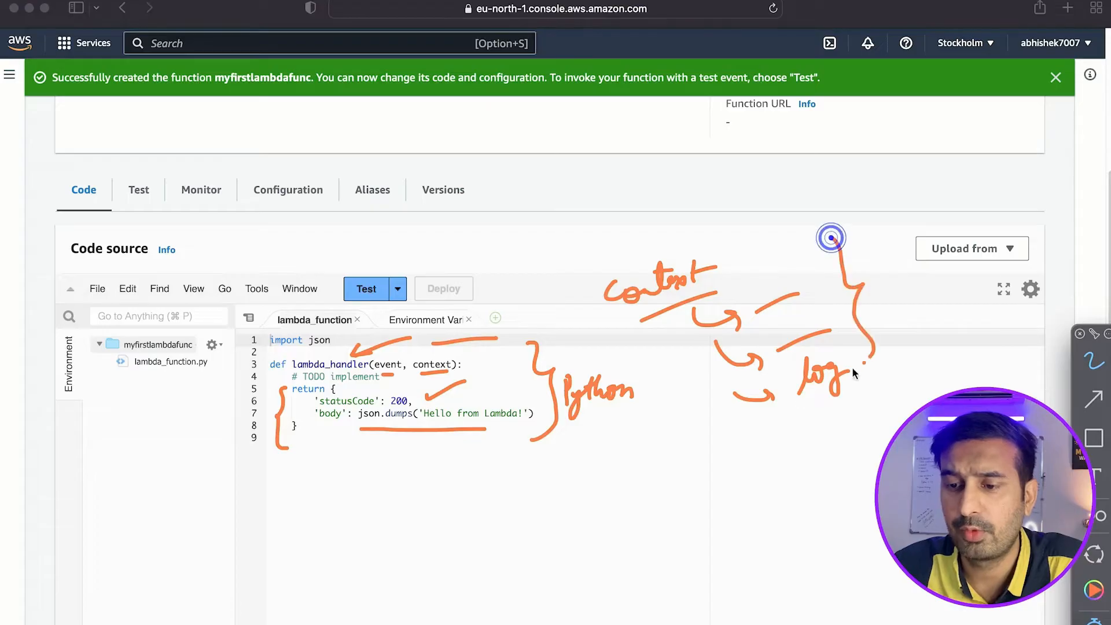
pyautogui.moveTo(618, 245)
pyautogui.mouseDown()
pyautogui.moveTo(652, 331)
pyautogui.moveTo(702, 243)
pyautogui.mouseUp()
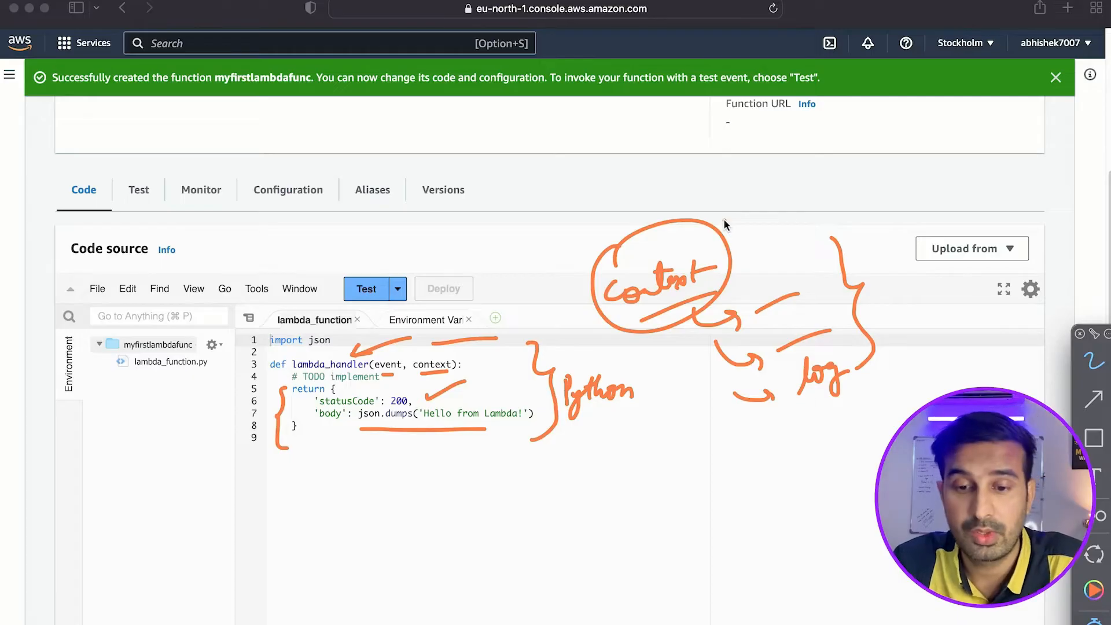
pyautogui.moveTo(730, 219); pyautogui.dragTo(792, 180)
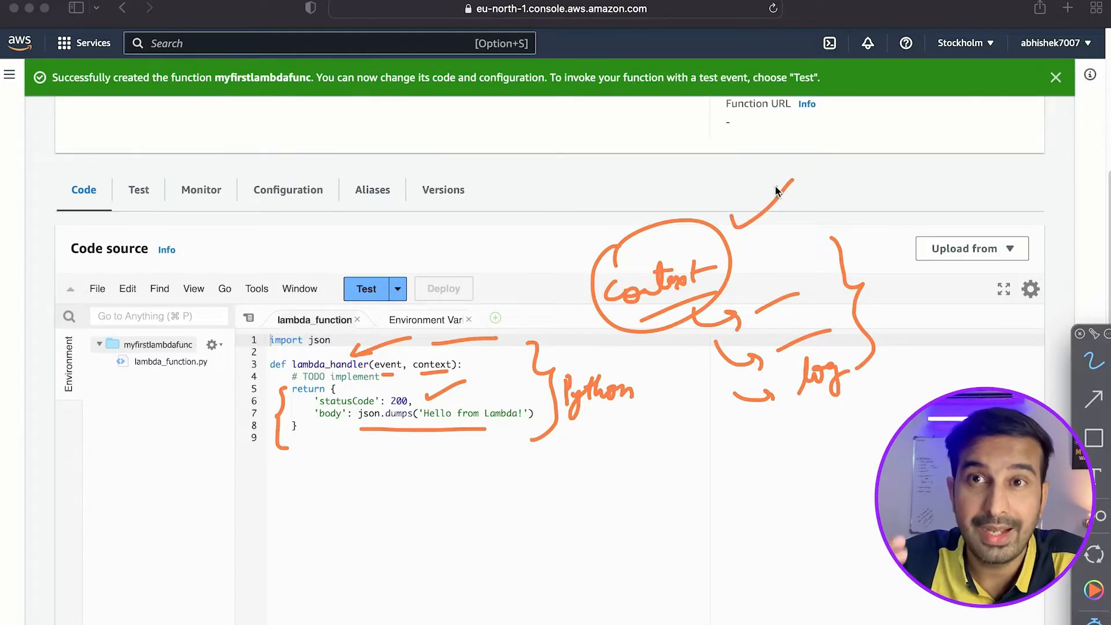
# Draw an arrow to the event parameter and label it with a handwritten "request JSON", underlining JSON twice.
pyautogui.moveTo(511, 264); pyautogui.dragTo(405, 354)
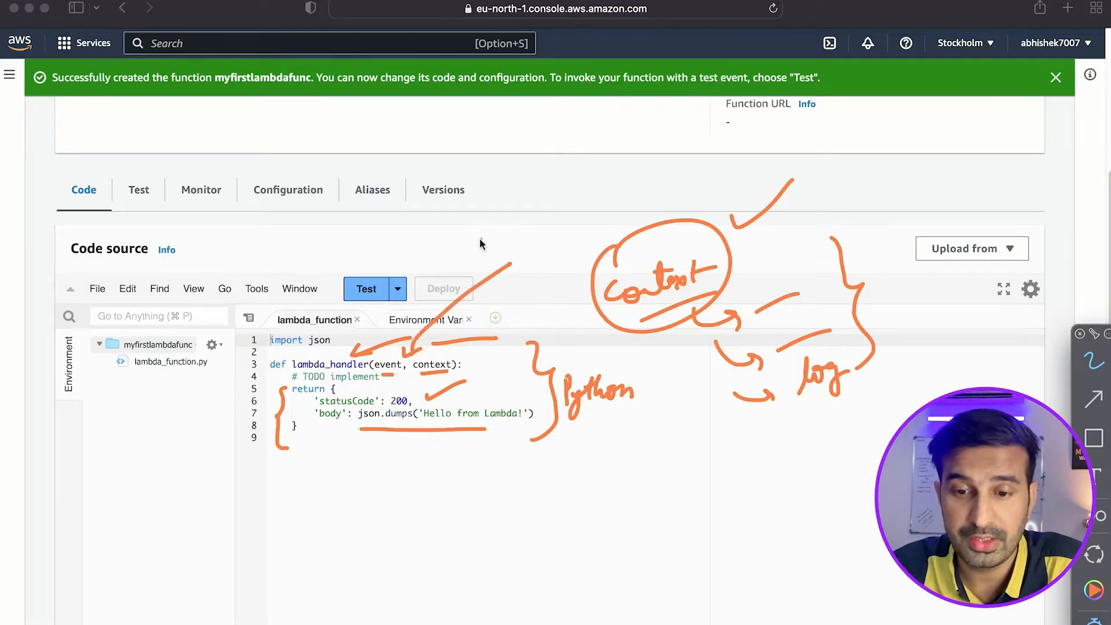
pyautogui.moveTo(518, 215); pyautogui.dragTo(546, 206)
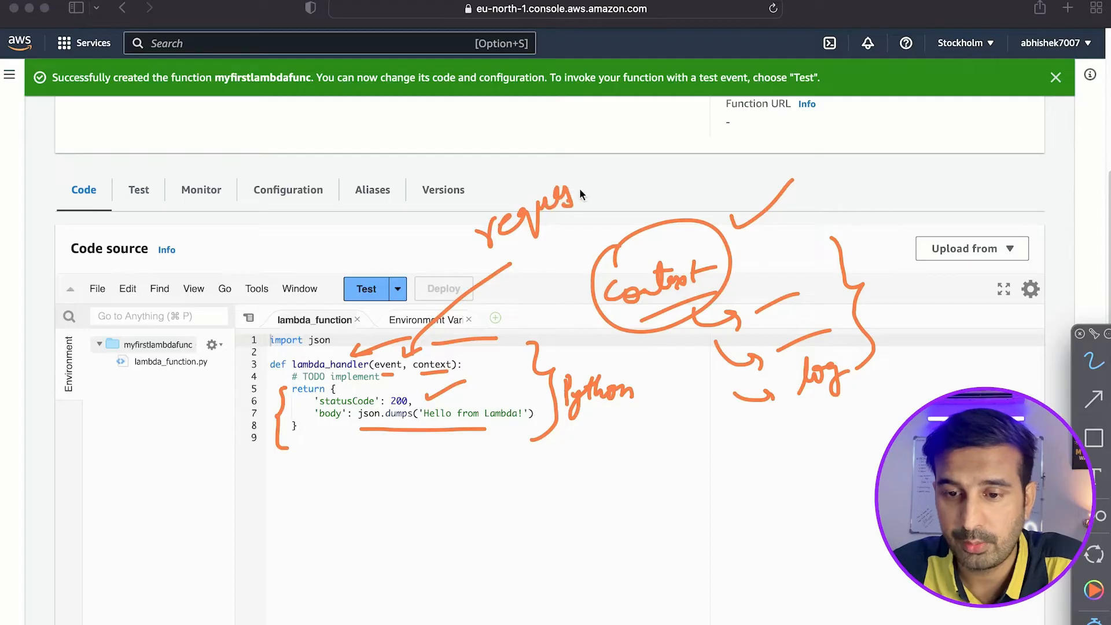
pyautogui.moveTo(680, 143); pyautogui.dragTo(694, 129)
pyautogui.moveTo(613, 201); pyautogui.dragTo(708, 167)
pyautogui.moveTo(679, 191); pyautogui.dragTo(597, 210)
# Mark the import json line with an arrow and underline, and bracket the whole code listing along its line numbers.
pyautogui.moveTo(305, 284)
pyautogui.mouseDown()
pyautogui.moveTo(293, 332)
pyautogui.moveTo(342, 347)
pyautogui.mouseUp()
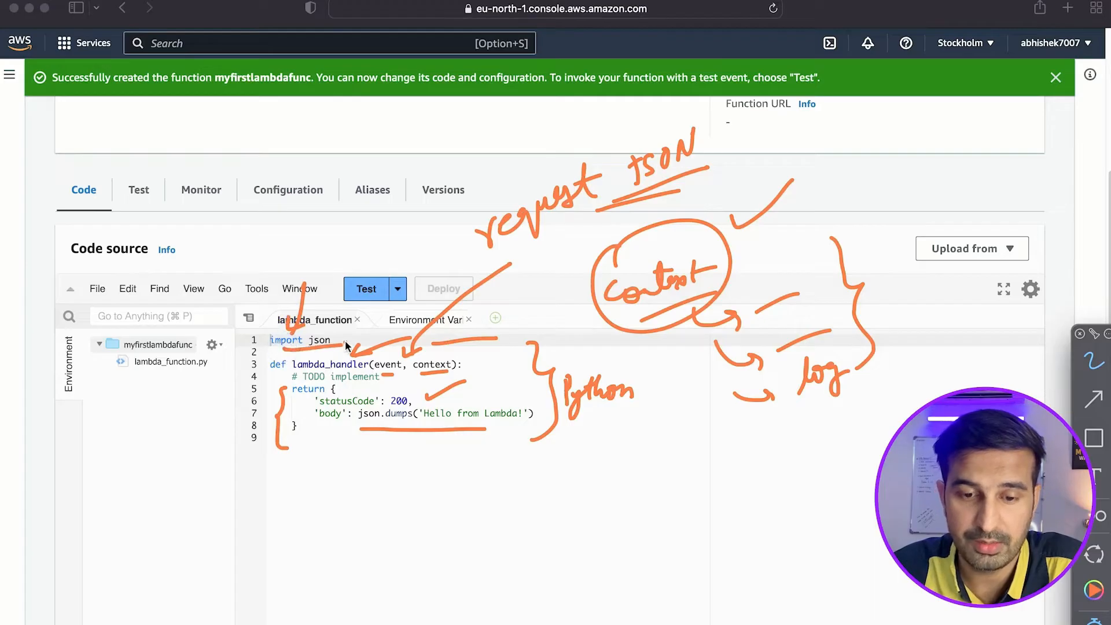
pyautogui.moveTo(257, 344); pyautogui.dragTo(257, 457)
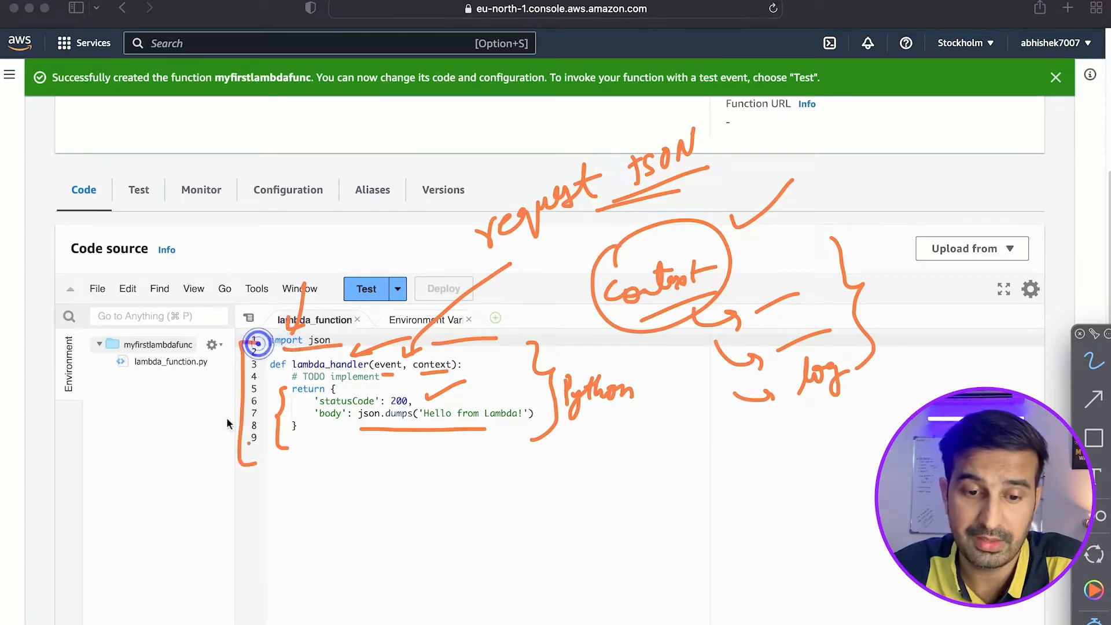
# Underline the lambda_function.py file, point an arrow at the body's json.dumps line, and clear all annotations from the screen.
pyautogui.moveTo(196, 382); pyautogui.dragTo(221, 376)
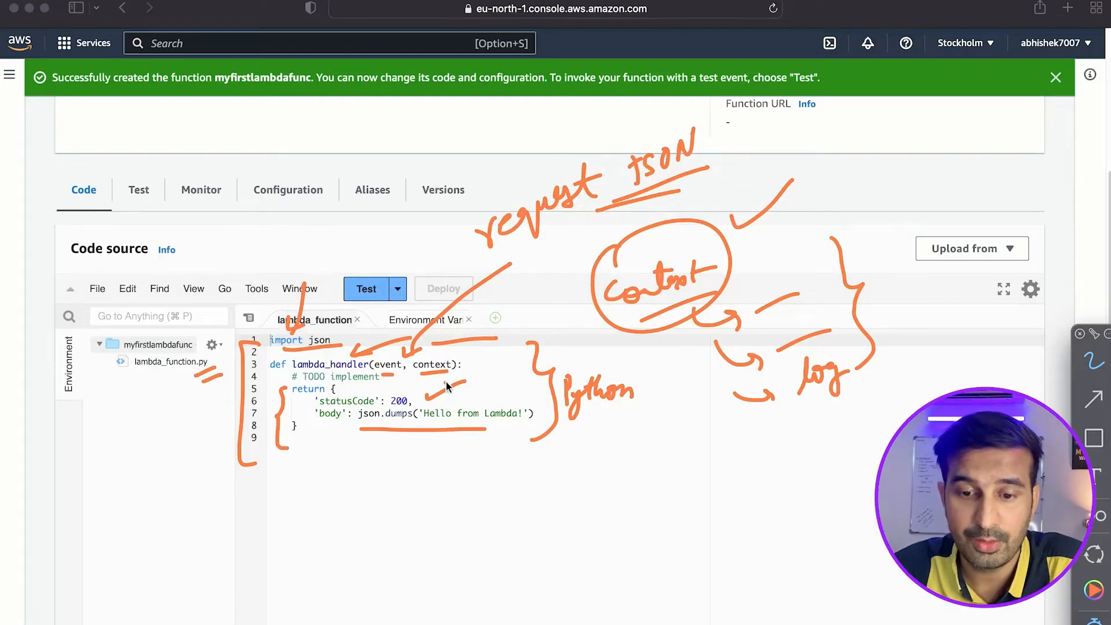
pyautogui.moveTo(485, 488)
pyautogui.mouseDown()
pyautogui.moveTo(482, 435)
pyautogui.moveTo(495, 457)
pyautogui.mouseUp()
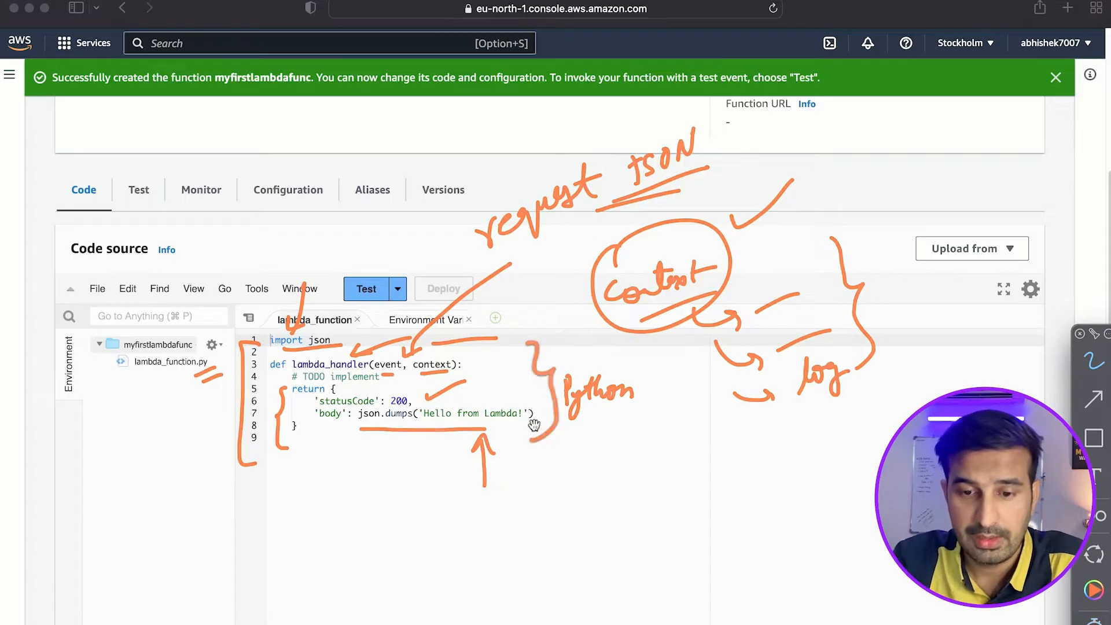
pyautogui.press('Delete')
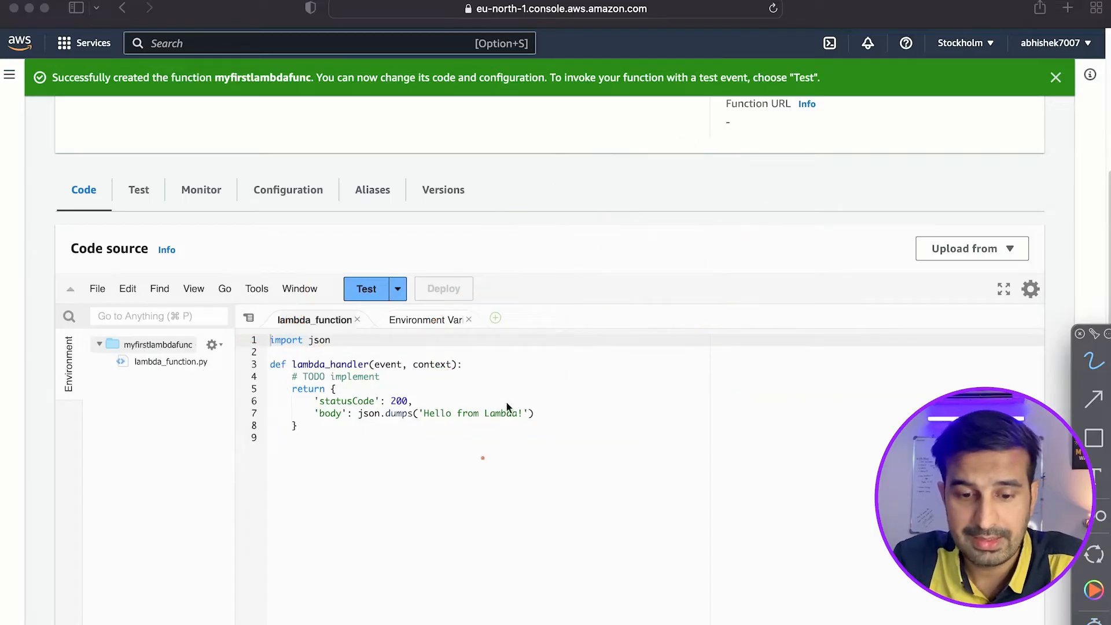
pyautogui.click(428, 376)
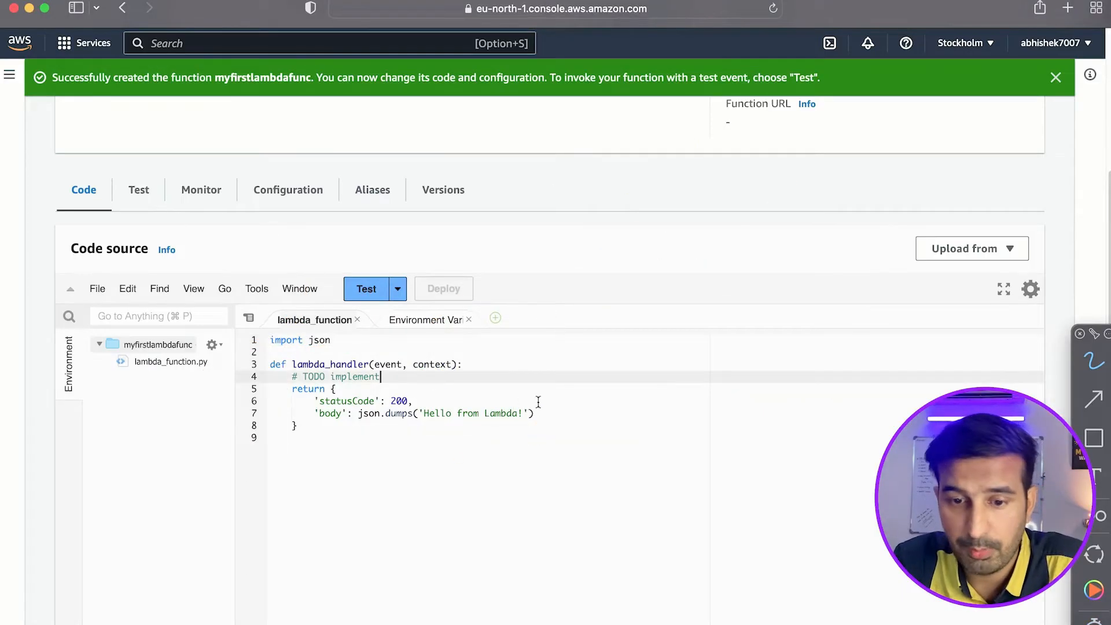
# Create and save a private test event named mylambdatest, based on the hello-world template with its default JSON.
pyautogui.click(370, 292)
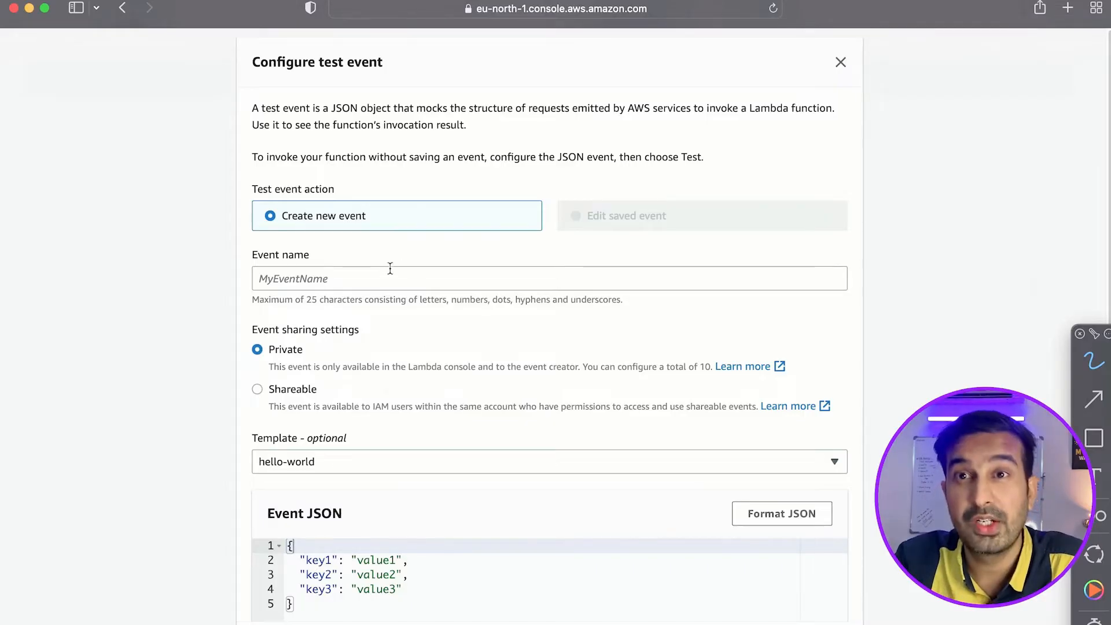
pyautogui.click(367, 283)
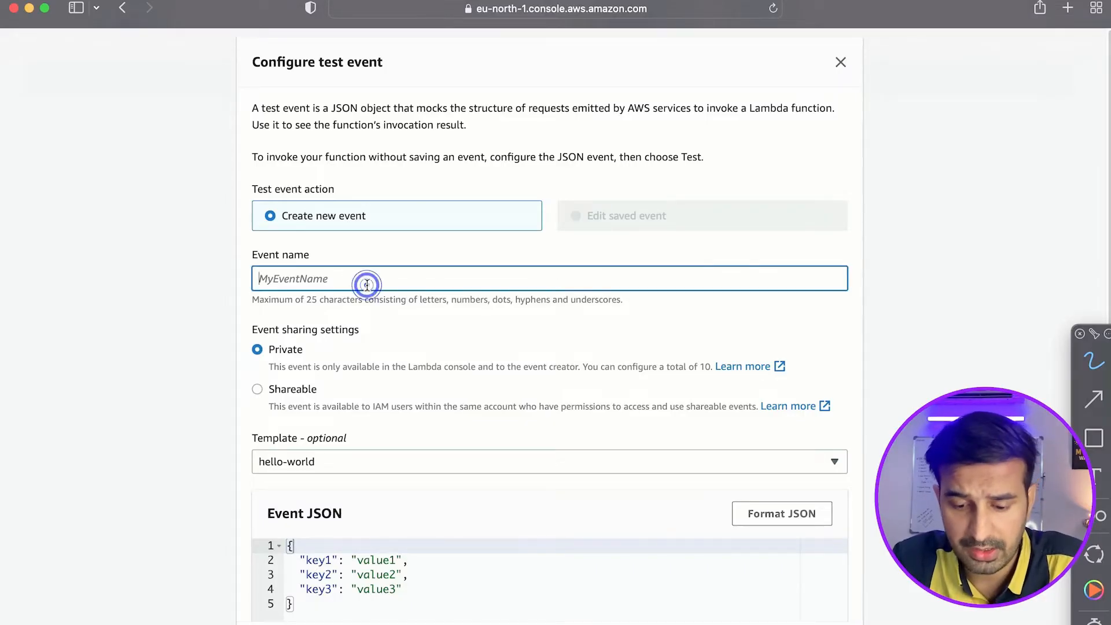
pyautogui.write('mylambdatest')
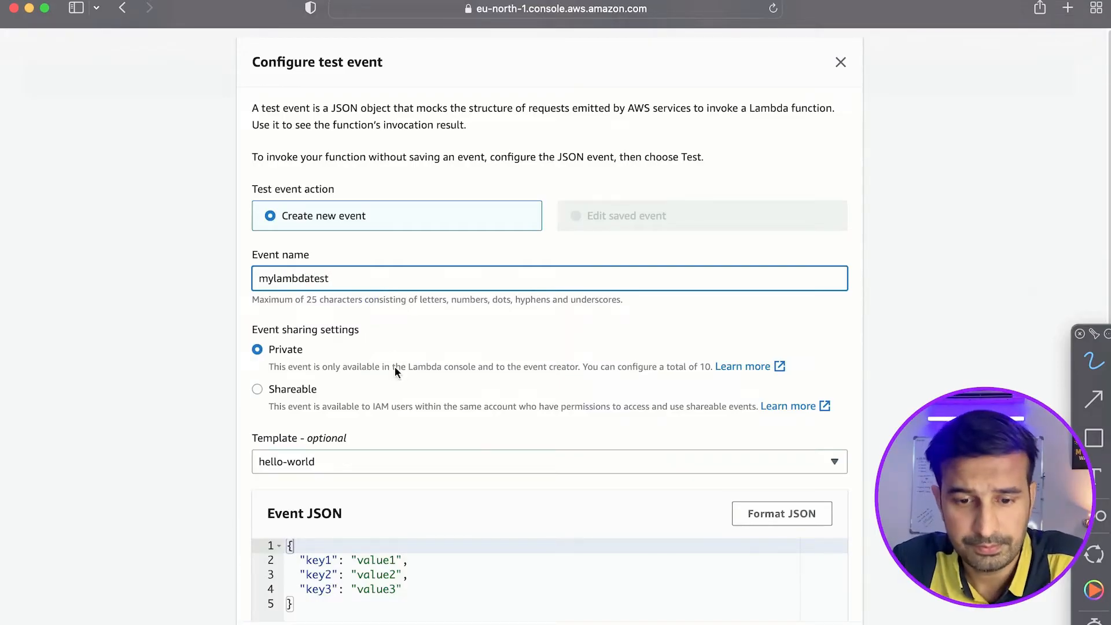
pyautogui.scroll(-5, 394, 366)
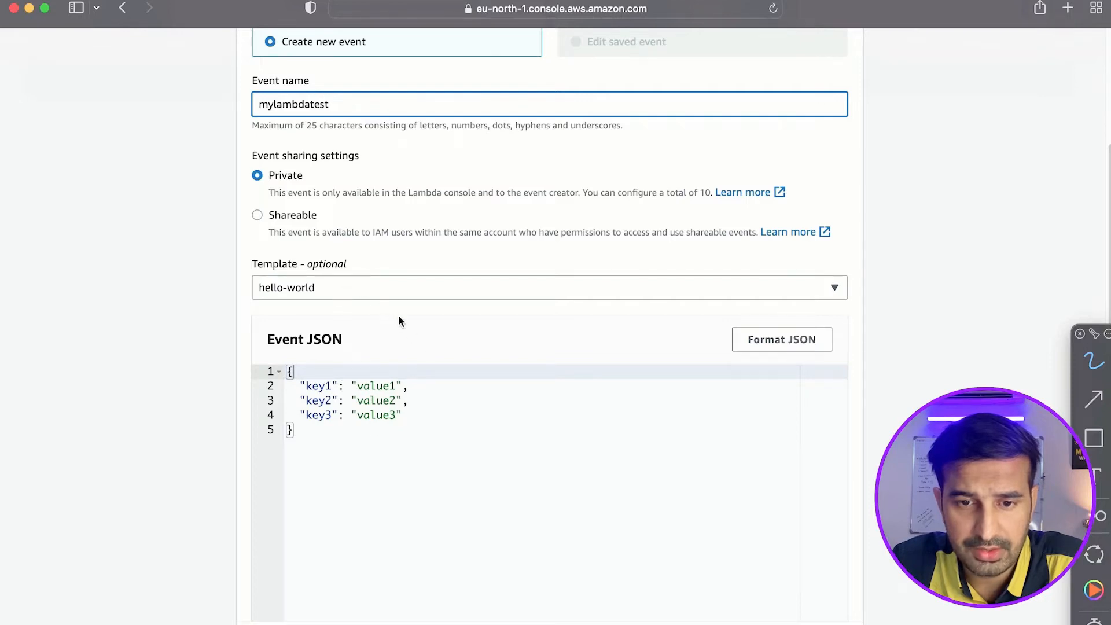
pyautogui.click(332, 290)
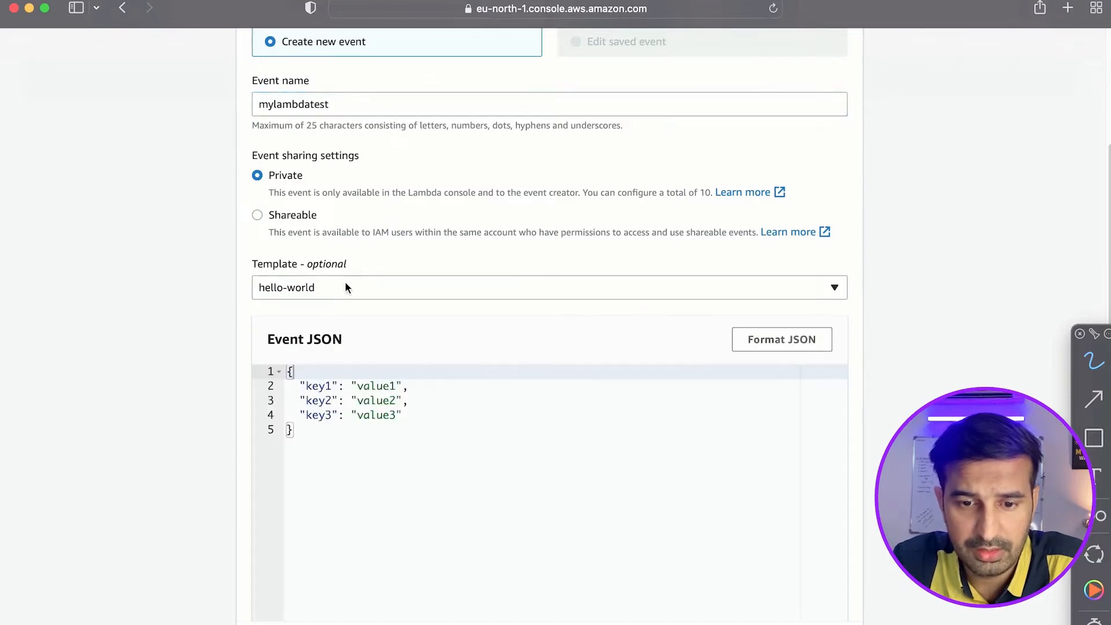
pyautogui.click(344, 284)
pyautogui.click(409, 252)
pyautogui.scroll(-4, 550, 354)
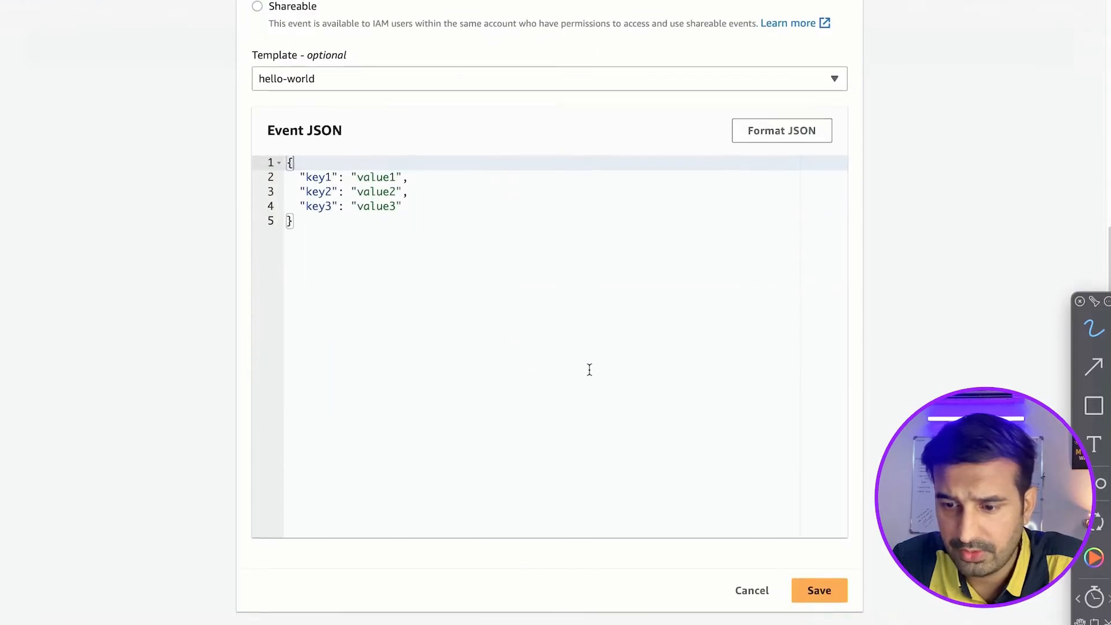
pyautogui.click(818, 603)
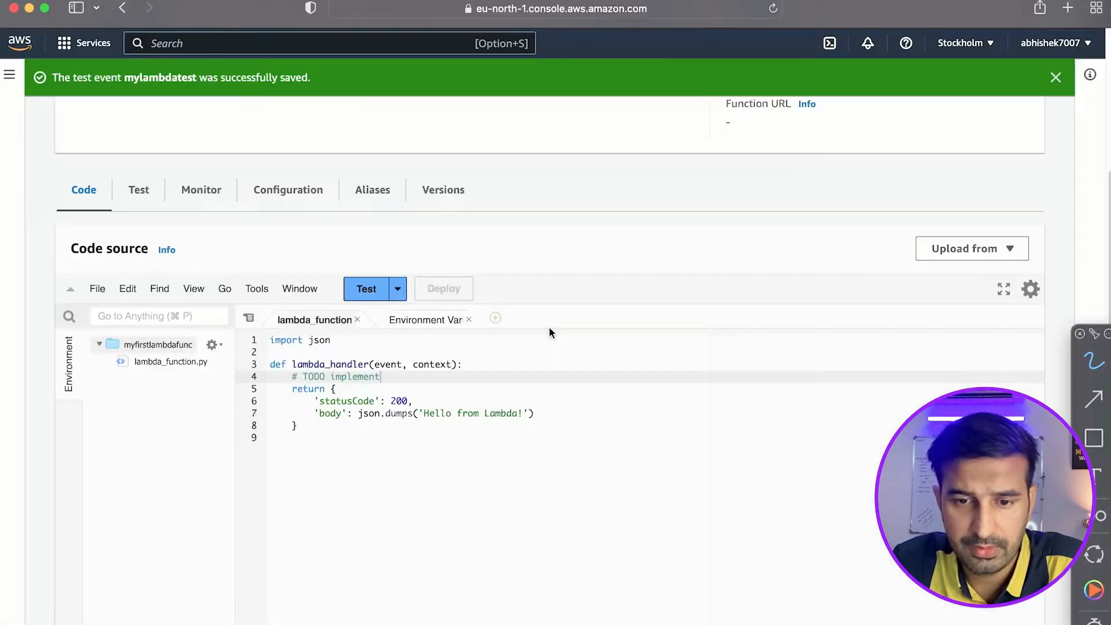
# Run the mylambdatest event, highlight the response's body text, and close the environment variables and execution results.
pyautogui.click(366, 290)
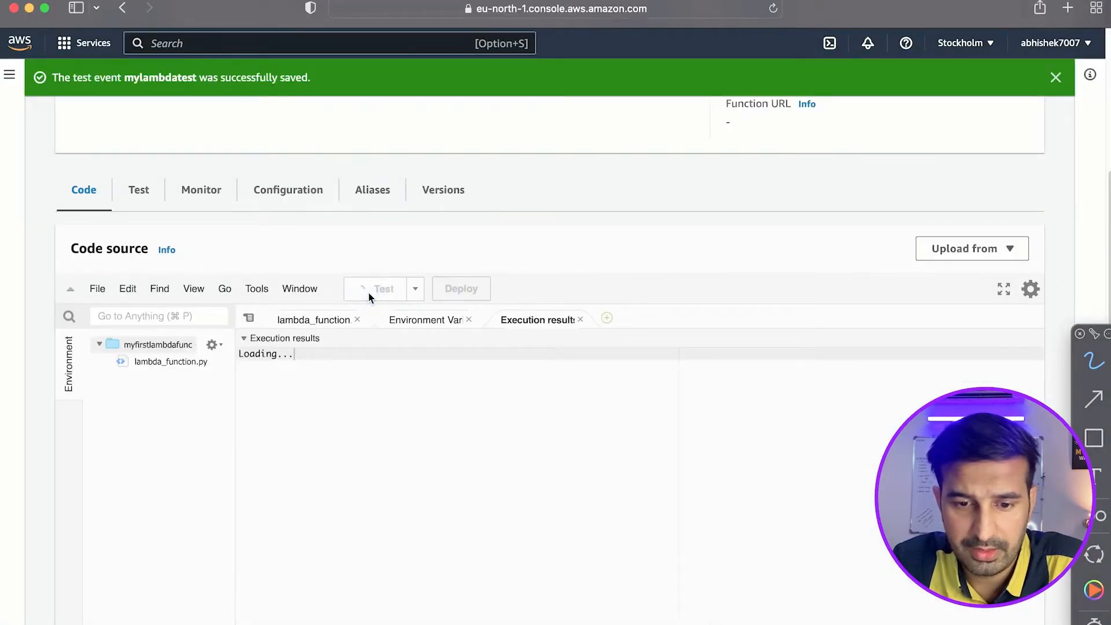
pyautogui.moveTo(311, 426); pyautogui.dragTo(405, 427)
pyautogui.click(468, 319)
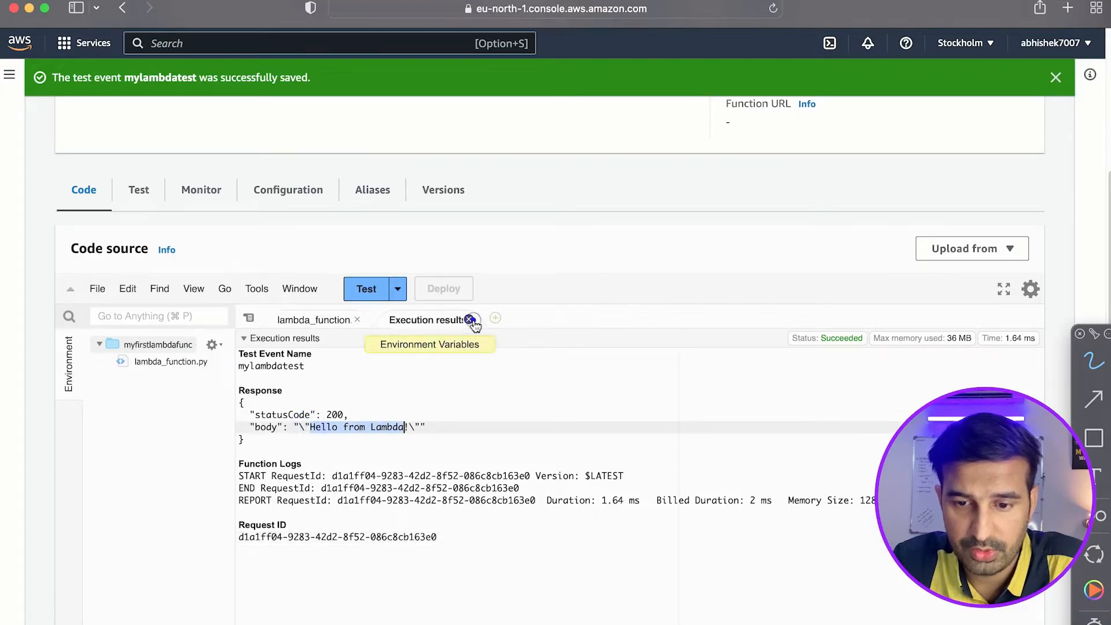
pyautogui.click(468, 319)
# Change the body's json.dumps text in the handler's return block to 'Hello from Studytonight'.
pyautogui.click(327, 413)
pyautogui.doubleClick(397, 413)
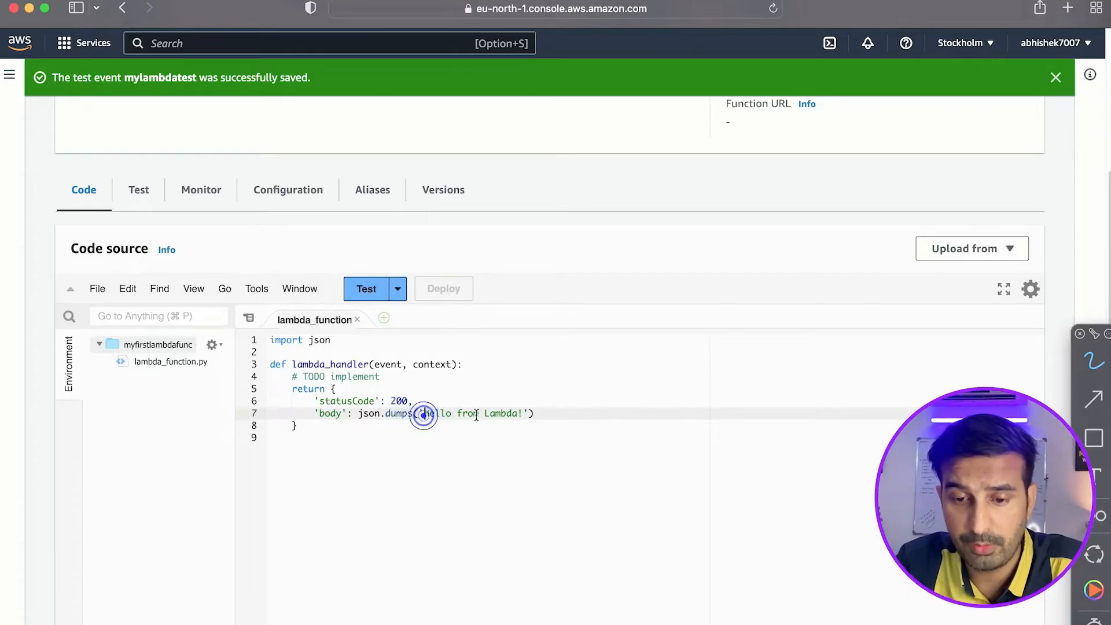
pyautogui.moveTo(461, 414); pyautogui.dragTo(523, 413)
pyautogui.write('f')
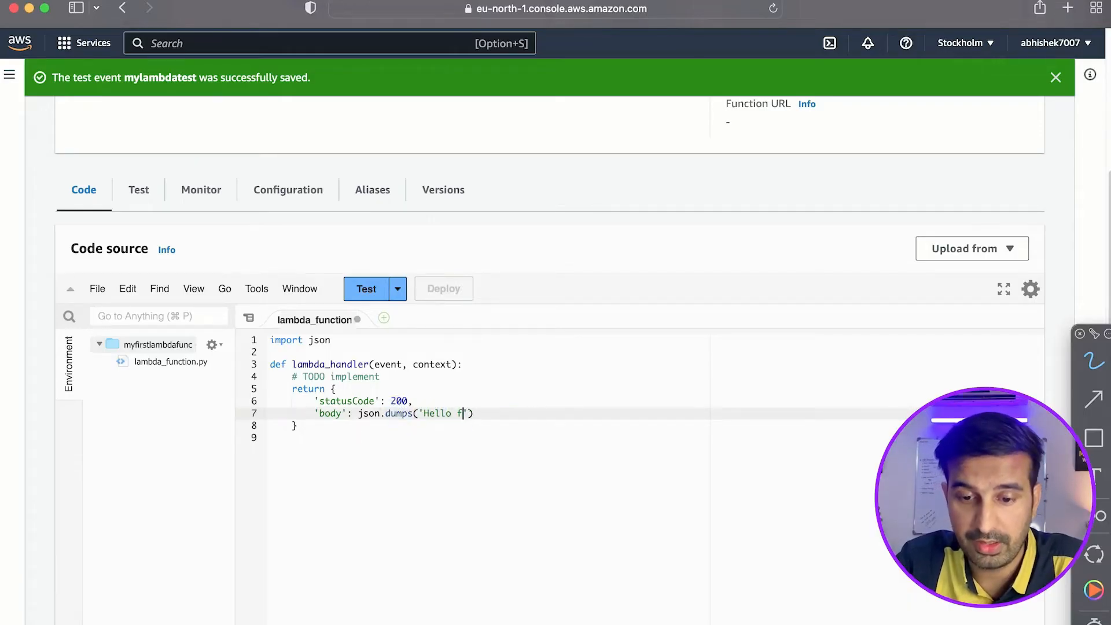
pyautogui.write('f')
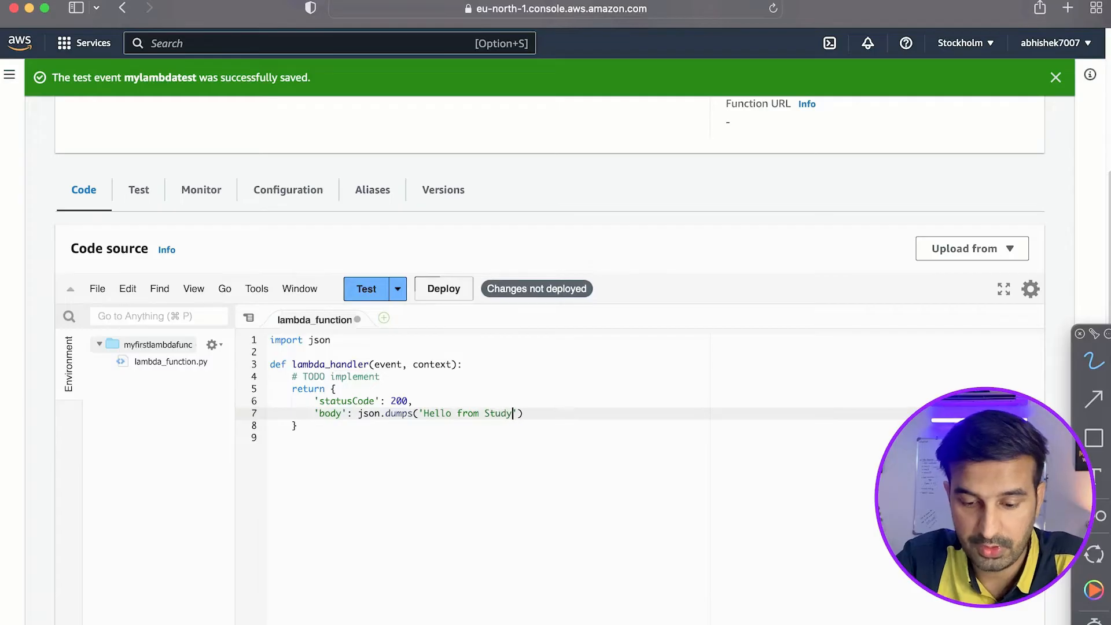
pyautogui.click(586, 416)
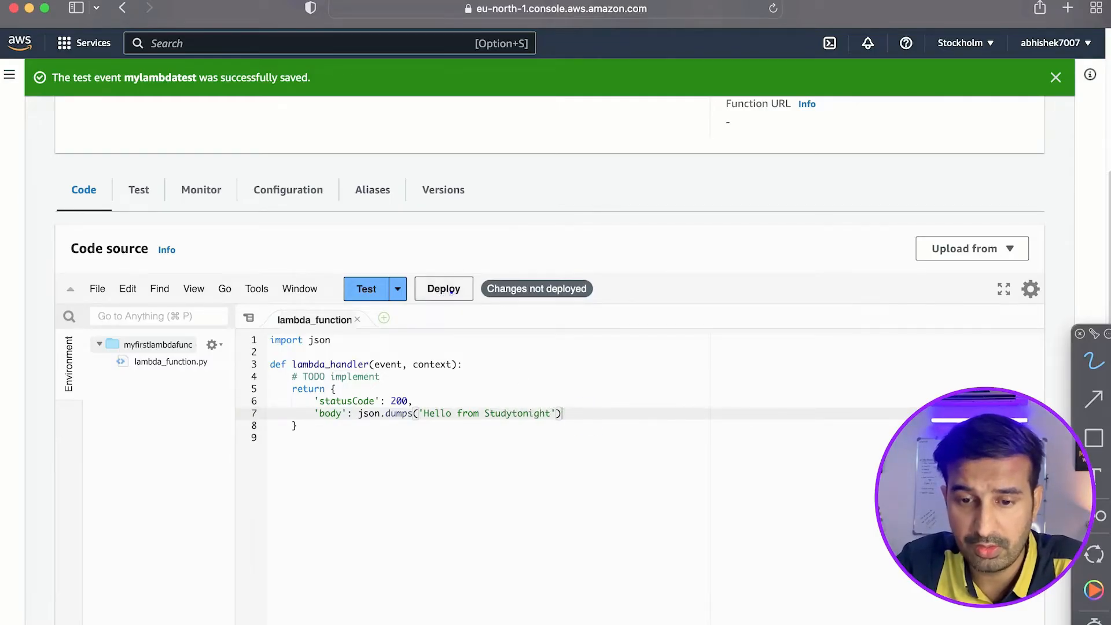
# Deploy the changed function code and rerun its test event, closing the execution results.
pyautogui.click(452, 295)
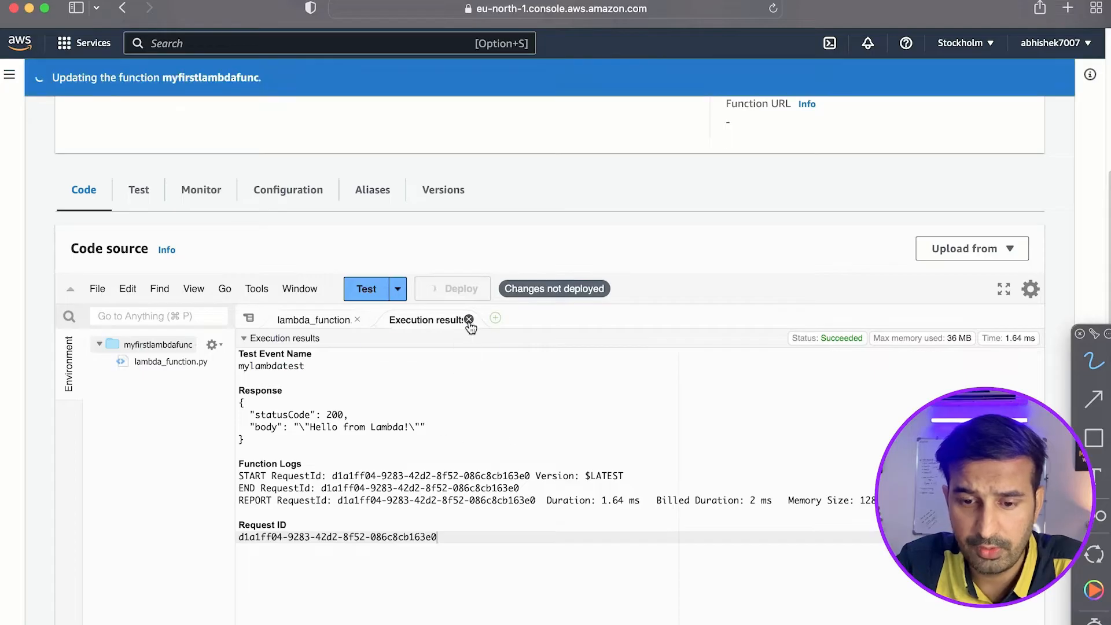
pyautogui.click(468, 319)
pyautogui.click(364, 289)
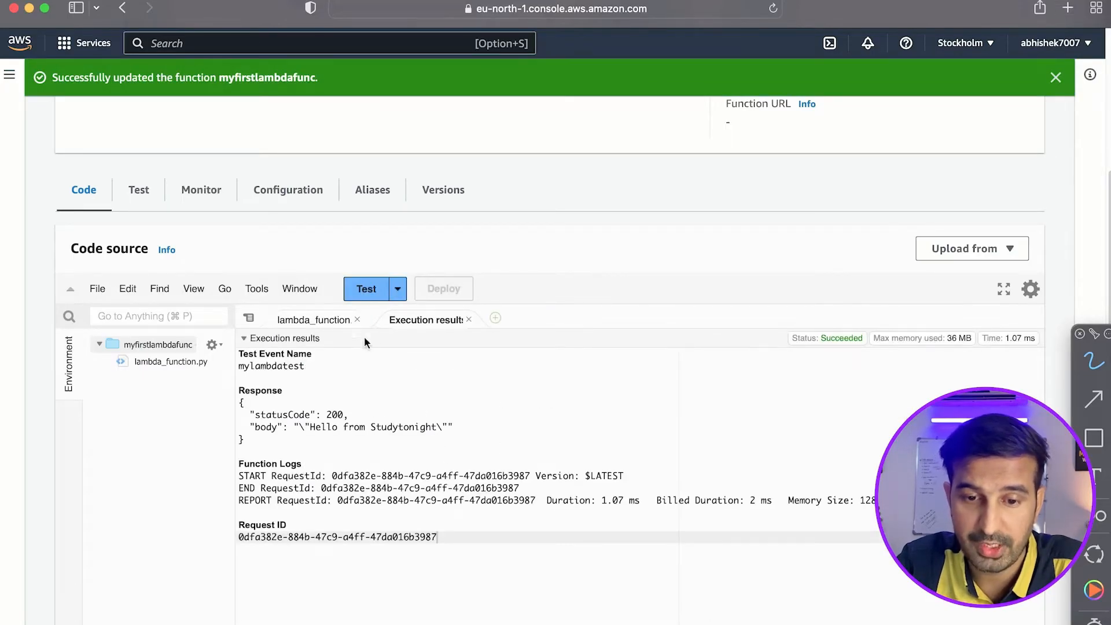
pyautogui.click(468, 319)
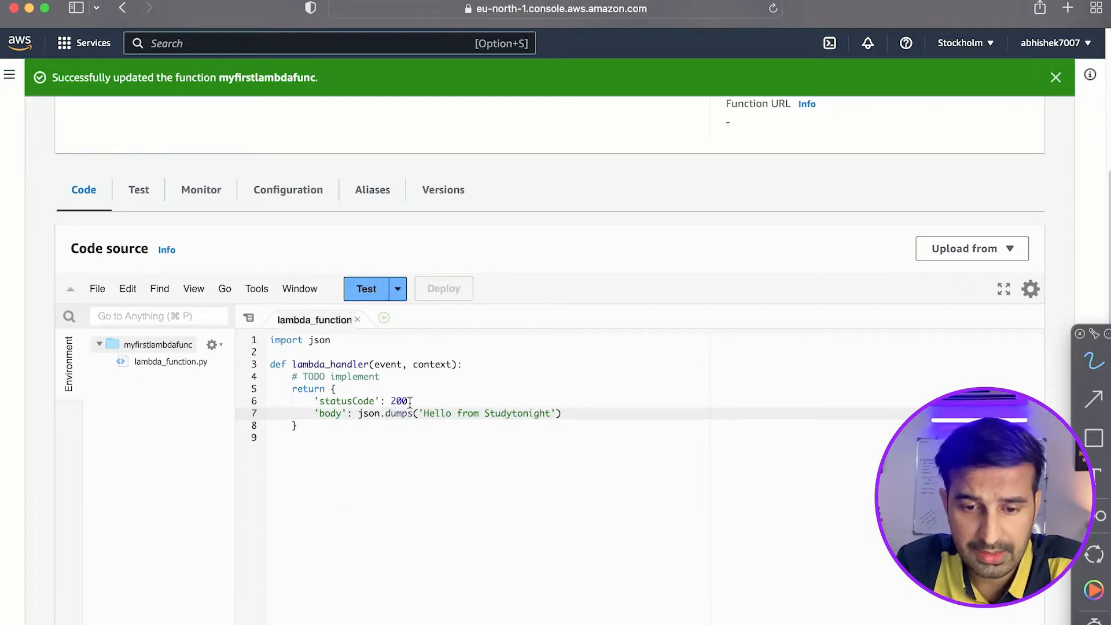
# Handwrite a quoted "price" key followed by a colon above the code.
pyautogui.click(401, 378)
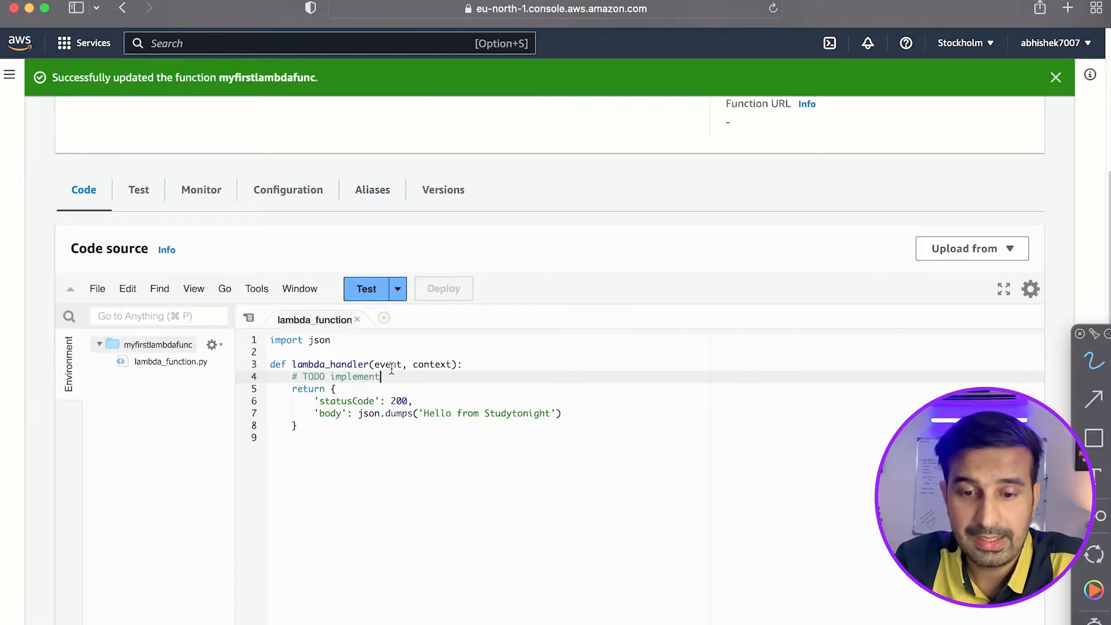
pyautogui.hotkey('ctrl', 'Tab')
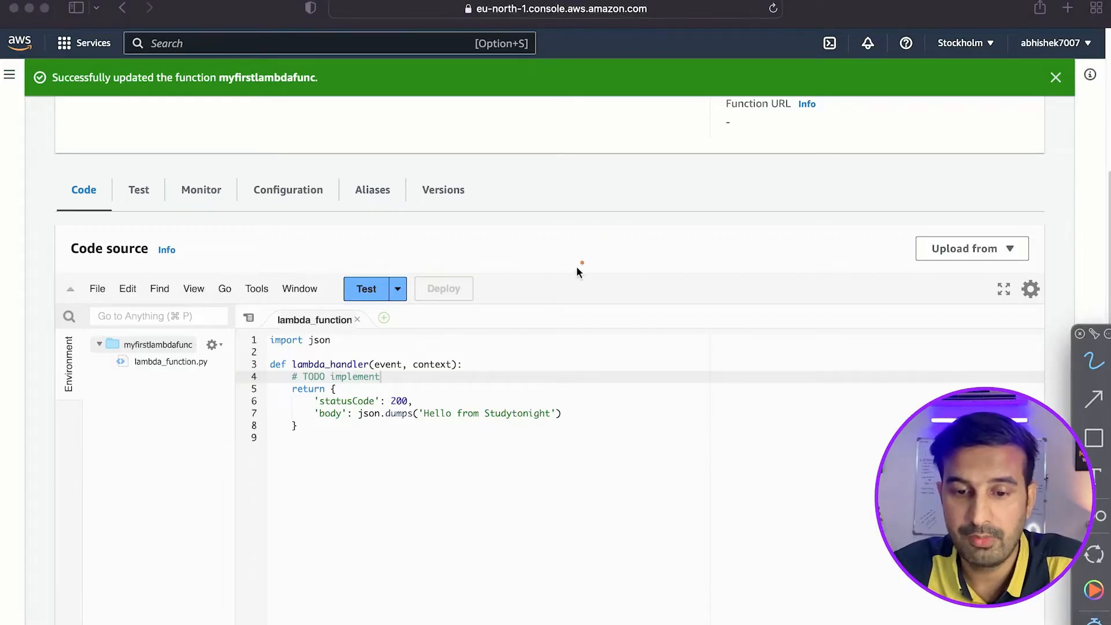
pyautogui.moveTo(602, 249); pyautogui.dragTo(631, 229)
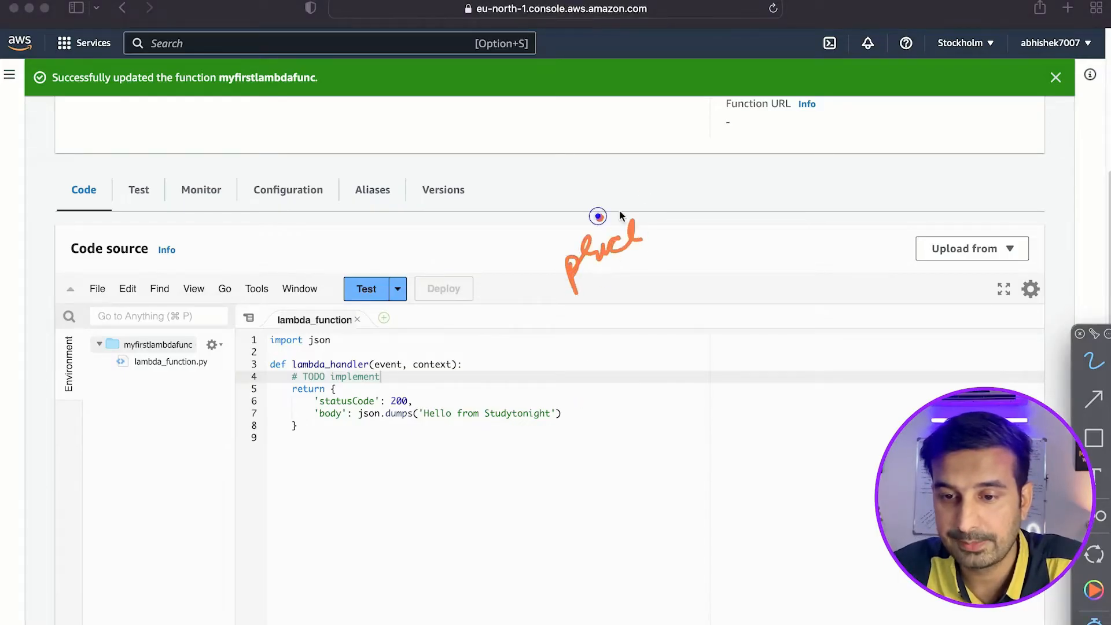
pyautogui.moveTo(533, 253); pyautogui.dragTo(536, 261)
pyautogui.moveTo(540, 248); pyautogui.dragTo(543, 257)
pyautogui.click(684, 191)
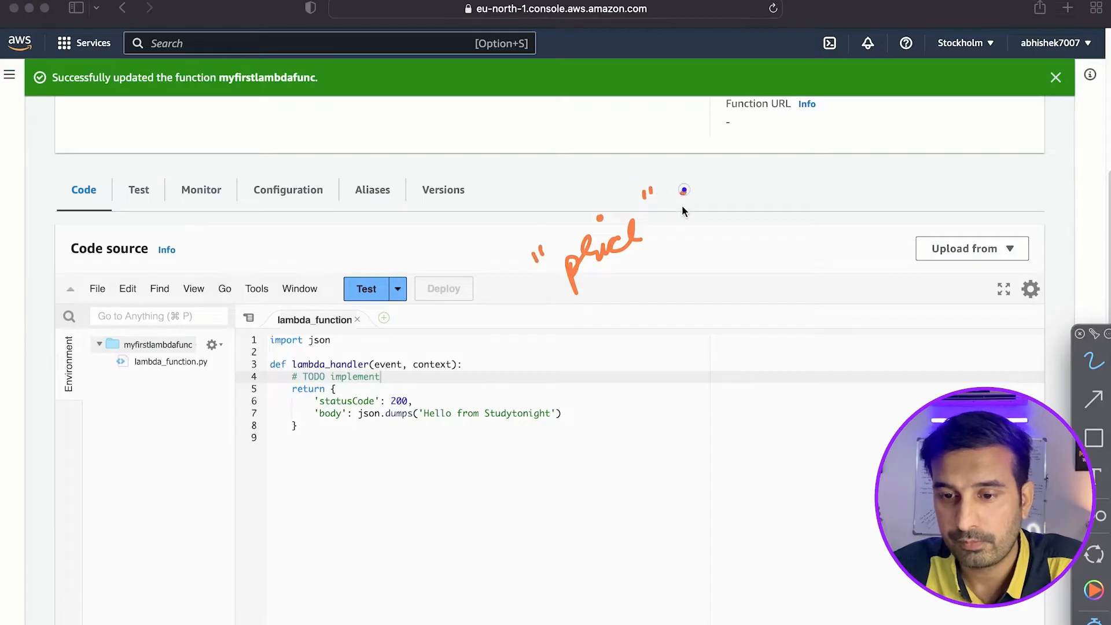
# Handwrite a "discount" key with a colon below the price key, and write 1000 as the price value.
pyautogui.moveTo(614, 359)
pyautogui.mouseDown()
pyautogui.moveTo(704, 303)
pyautogui.moveTo(721, 277)
pyautogui.mouseUp()
pyautogui.click(648, 292)
pyautogui.click(751, 265)
pyautogui.click(753, 274)
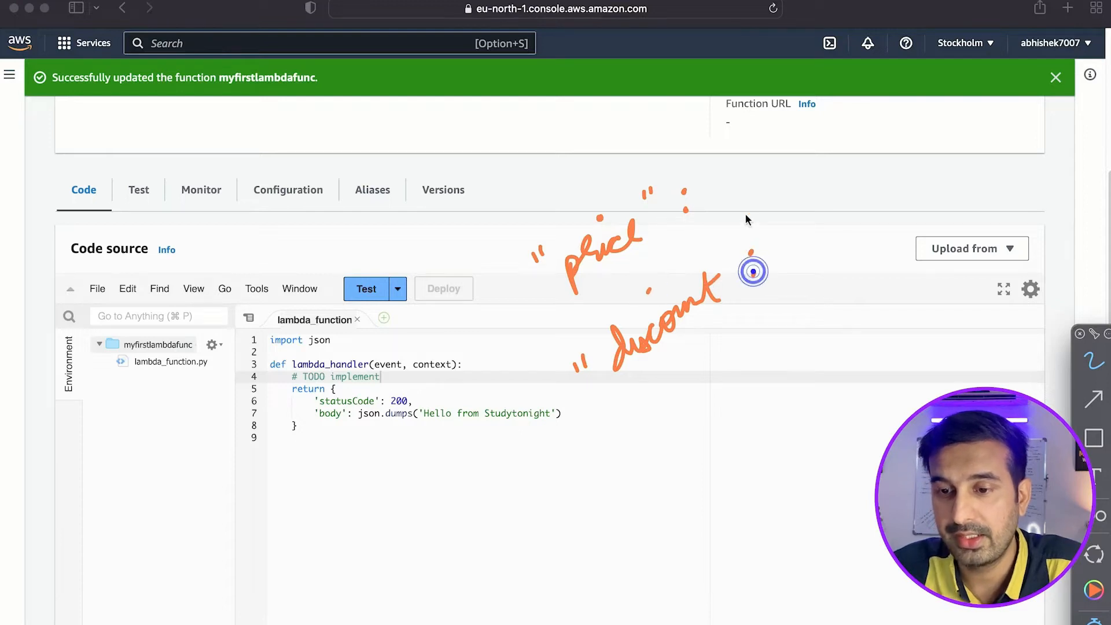
pyautogui.moveTo(717, 184)
pyautogui.mouseDown()
pyautogui.moveTo(723, 161)
pyautogui.moveTo(780, 144)
pyautogui.mouseUp()
# Handwrite 50 as the discount value, with an arrow leading down to "50%".
pyautogui.moveTo(783, 229)
pyautogui.mouseDown()
pyautogui.moveTo(788, 253)
pyautogui.moveTo(802, 227)
pyautogui.moveTo(828, 270)
pyautogui.mouseUp()
pyautogui.click(792, 285)
pyautogui.moveTo(823, 279); pyautogui.dragTo(844, 269)
pyautogui.moveTo(837, 313)
pyautogui.mouseDown()
pyautogui.moveTo(828, 339)
pyautogui.moveTo(851, 314)
pyautogui.mouseUp()
pyautogui.moveTo(868, 292); pyautogui.dragTo(864, 327)
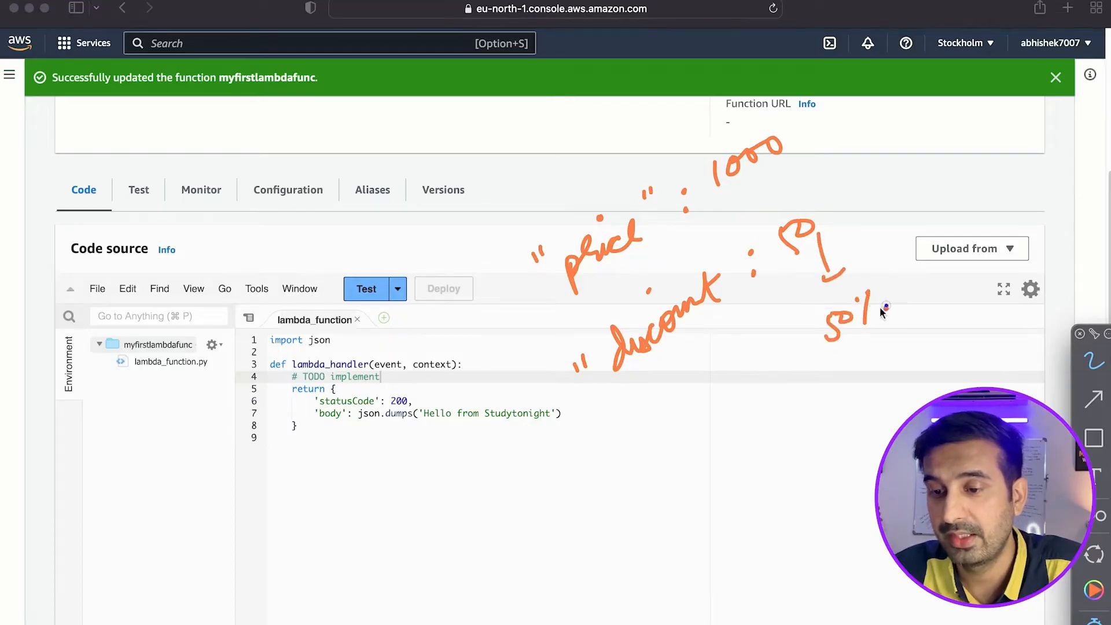
pyautogui.click(886, 306)
# Draw an arrow from the discount note to an underlined handwritten "500 Rs $", and clear all annotations.
pyautogui.moveTo(641, 394); pyautogui.dragTo(690, 476)
pyautogui.moveTo(731, 444)
pyautogui.mouseDown()
pyautogui.moveTo(732, 471)
pyautogui.moveTo(745, 443)
pyautogui.mouseUp()
pyautogui.moveTo(759, 453)
pyautogui.mouseDown()
pyautogui.moveTo(752, 463)
pyautogui.moveTo(820, 458)
pyautogui.mouseUp()
pyautogui.moveTo(730, 504)
pyautogui.mouseDown()
pyautogui.moveTo(844, 483)
pyautogui.moveTo(833, 491)
pyautogui.mouseUp()
pyautogui.moveTo(862, 414)
pyautogui.mouseDown()
pyautogui.moveTo(836, 445)
pyautogui.moveTo(855, 454)
pyautogui.mouseUp()
pyautogui.moveTo(730, 479); pyautogui.dragTo(803, 469)
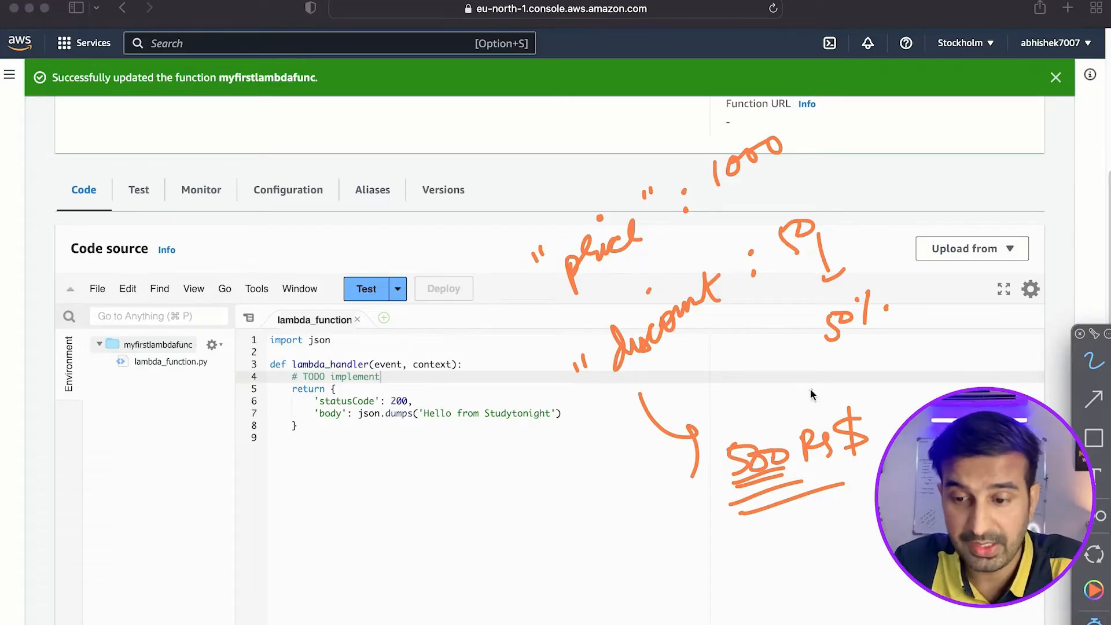
pyautogui.press('Escape')
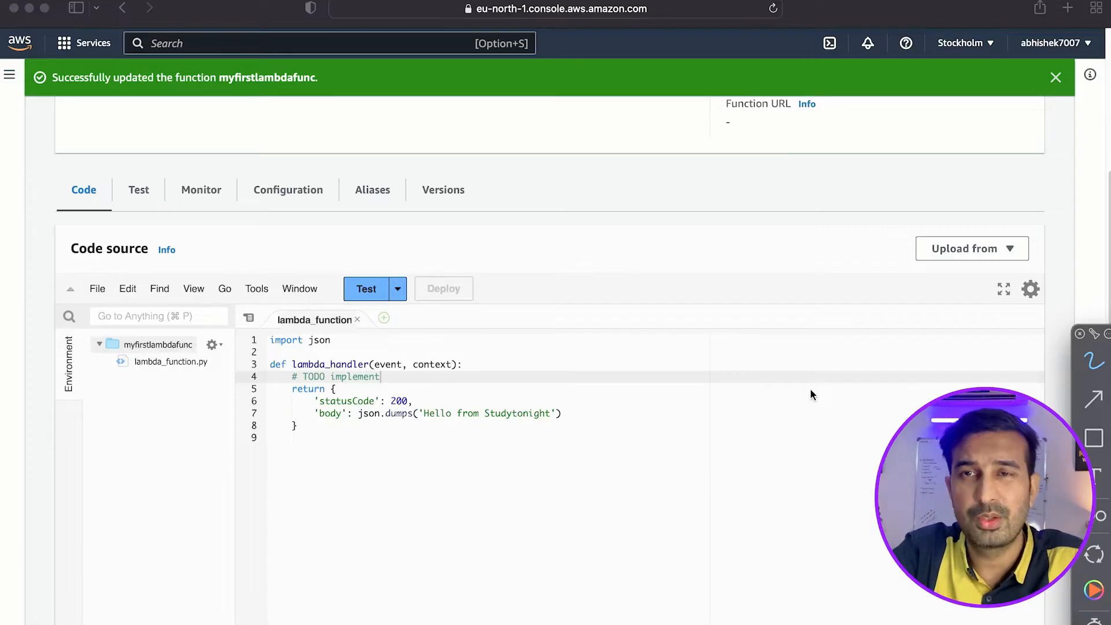
pyautogui.click(482, 363)
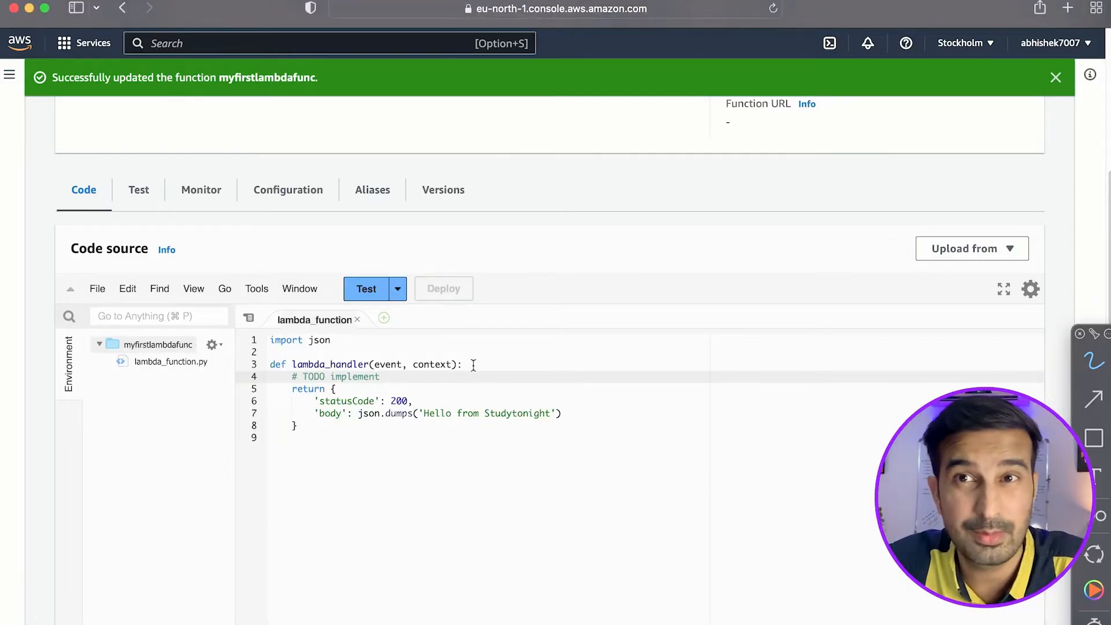
pyautogui.click(473, 365)
pyautogui.click(391, 378)
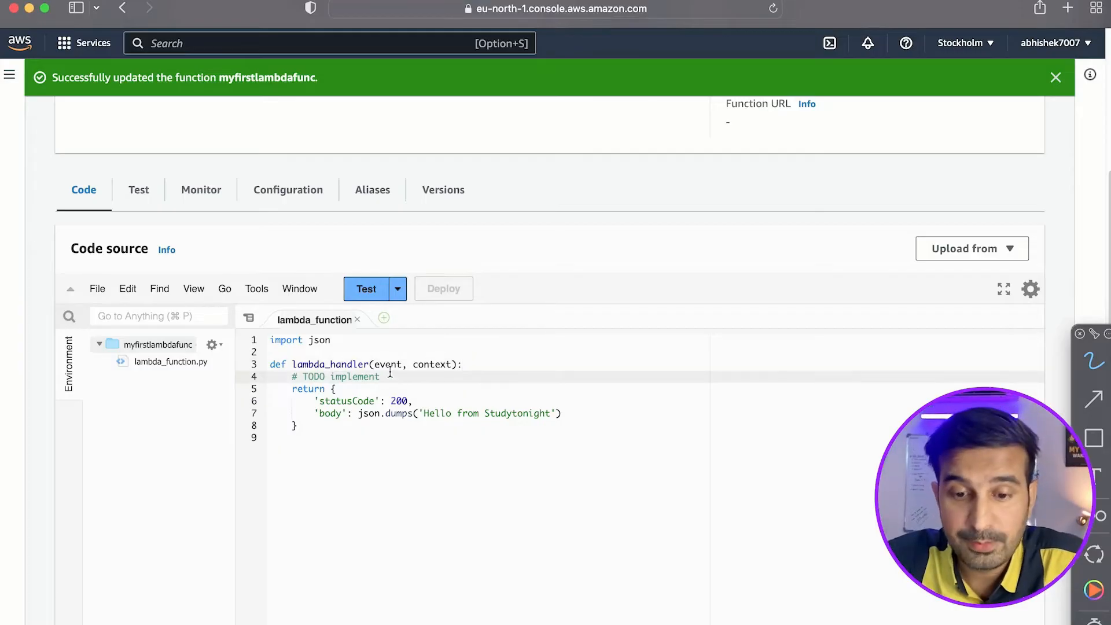
pyautogui.click(388, 364)
pyautogui.click(398, 376)
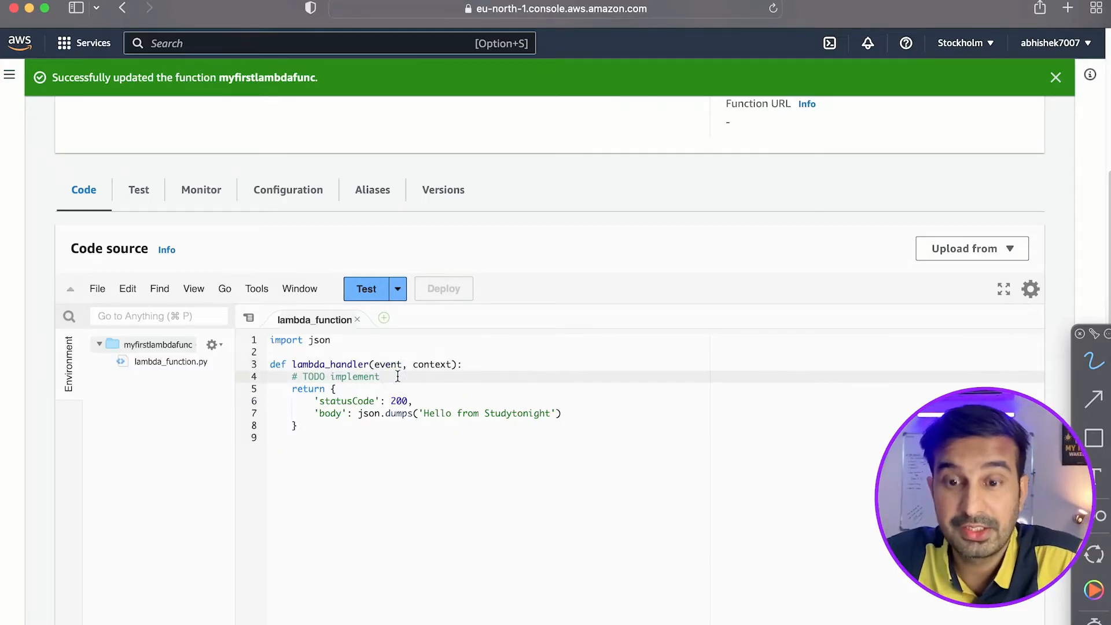
# Open the saved mylambdatest event for editing and rename its first two JSON keys to price and discount.
pyautogui.click(399, 289)
pyautogui.click(397, 315)
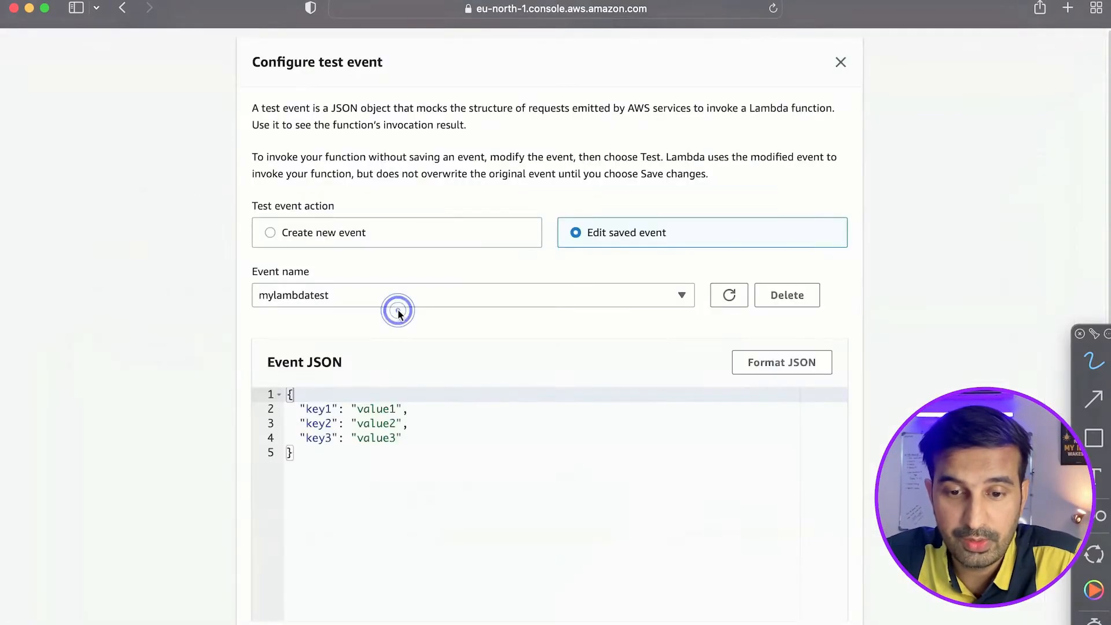
pyautogui.click(321, 409)
pyautogui.doubleClick(321, 410)
pyautogui.write('price')
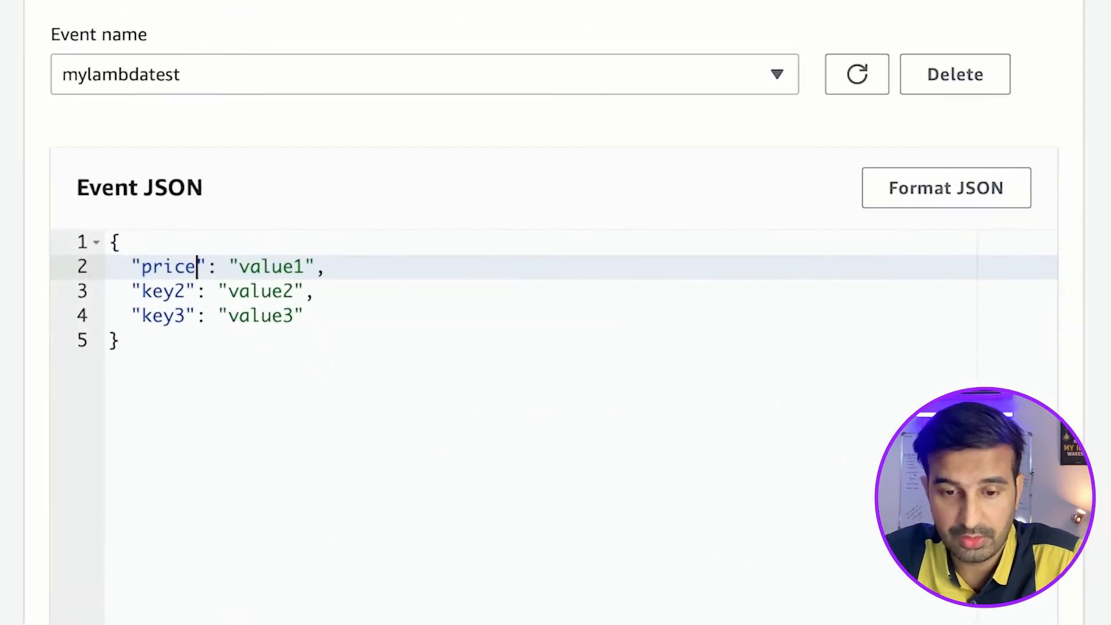
pyautogui.doubleClick(161, 289)
pyautogui.write('dis')
pyautogui.write('count')
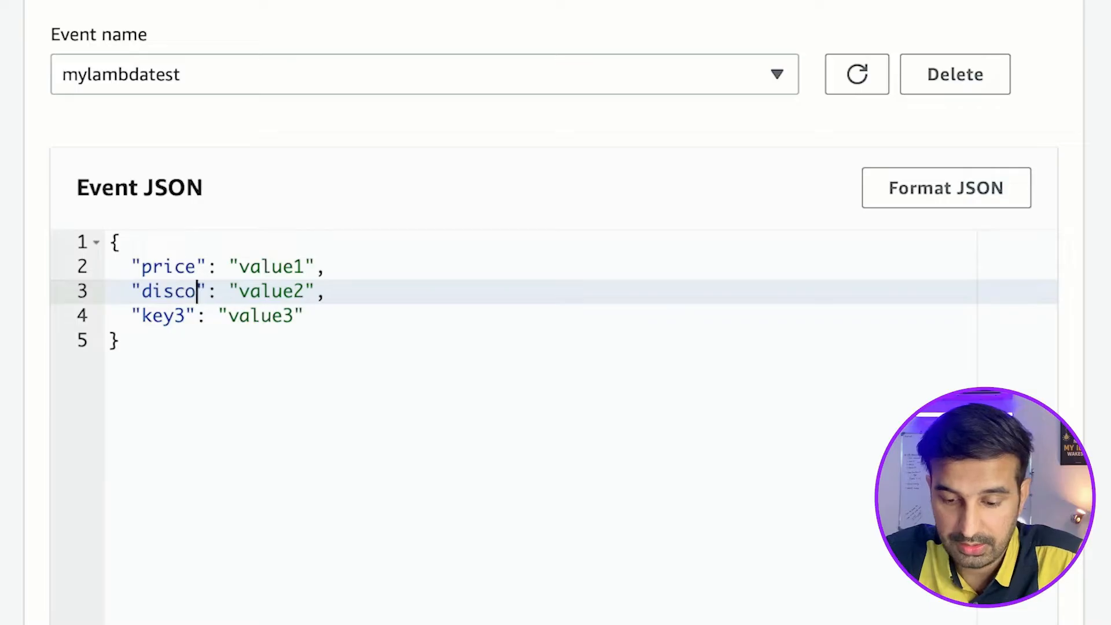
# Delete the key3 entry with its preceding comma from the event JSON, and set the price value to "1000".
pyautogui.moveTo(306, 308); pyautogui.dragTo(365, 290)
pyautogui.press('BackSpace')
pyautogui.press('BackSpace')
pyautogui.hotkey('ctrl', 'a')
pyautogui.click(265, 264)
pyautogui.doubleClick(265, 263)
pyautogui.write('1000')
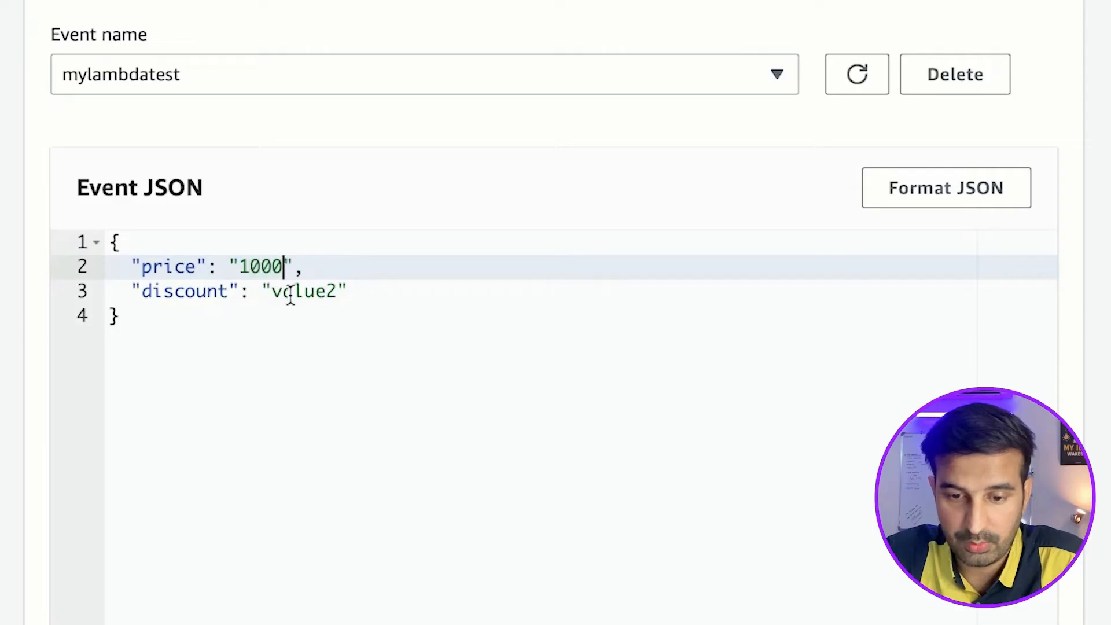
# Set the discount value to "50" in the mylambdatest event JSON and save the test event.
pyautogui.doubleClick(291, 292)
pyautogui.write('50')
pyautogui.click(352, 287)
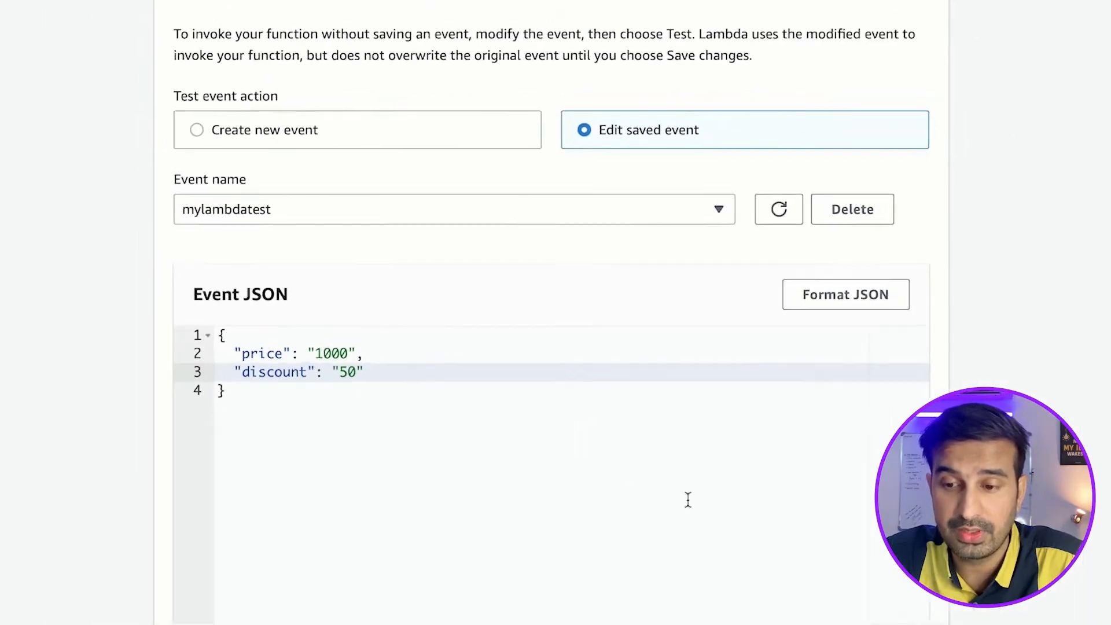
pyautogui.scroll(-2, 812, 450)
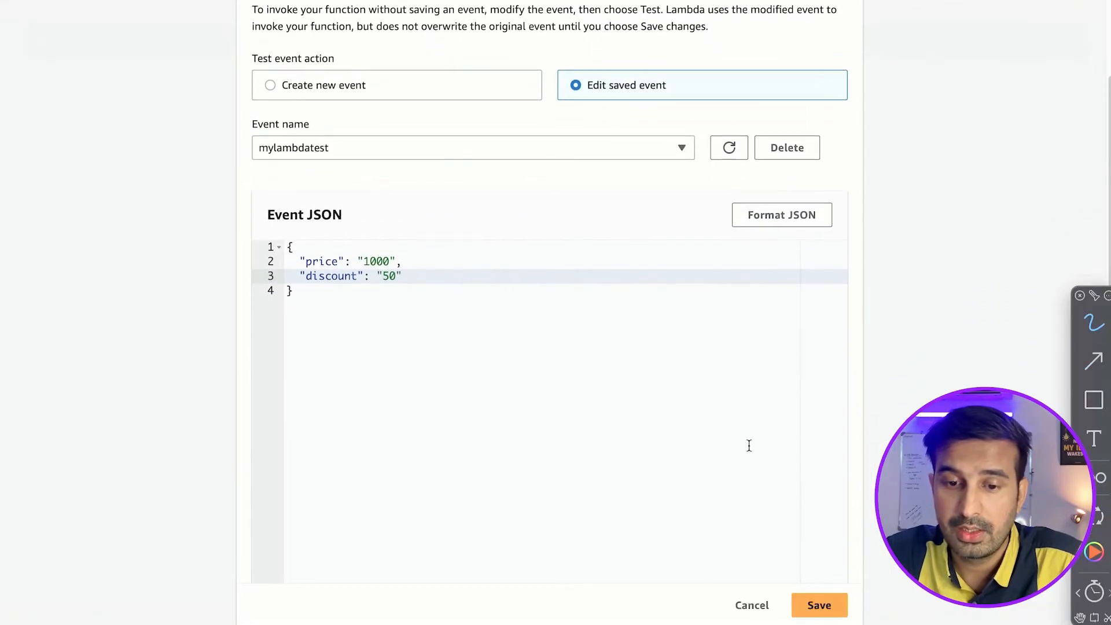
pyautogui.scroll(-1, 749, 446)
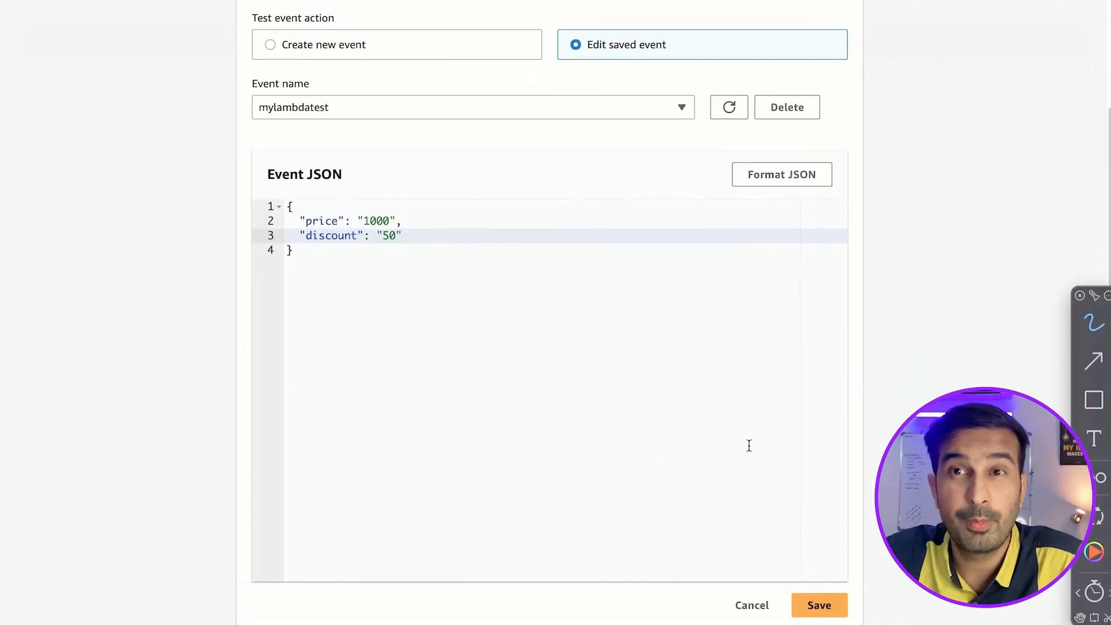
pyautogui.click(819, 602)
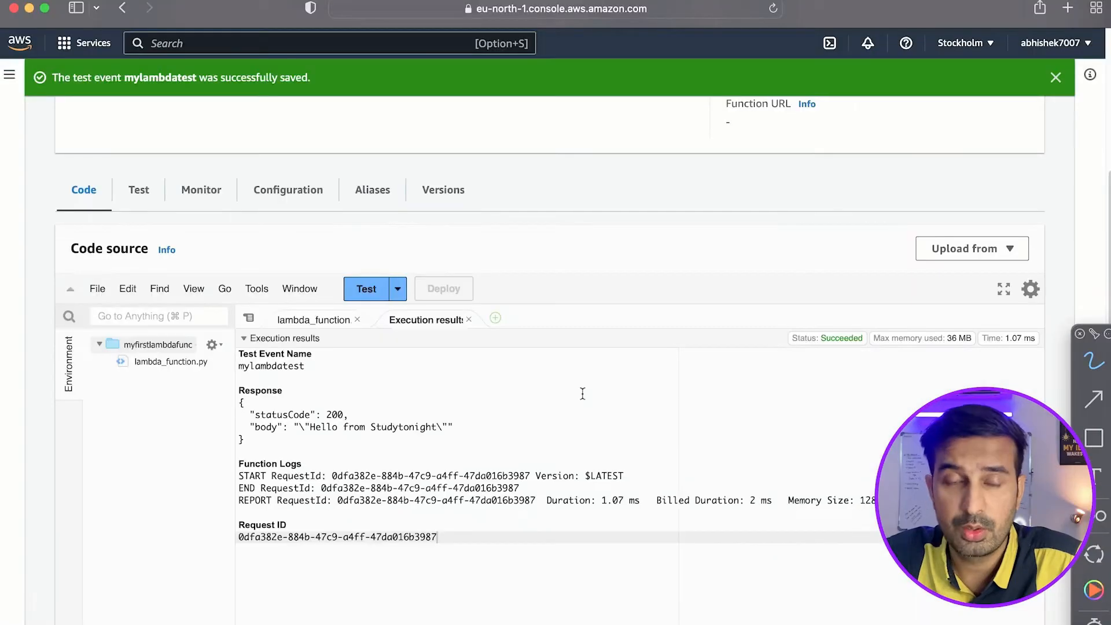
# Return to the lambda_function code and delete the "# TODO implement" comment inside lambda_handler.
pyautogui.click(313, 318)
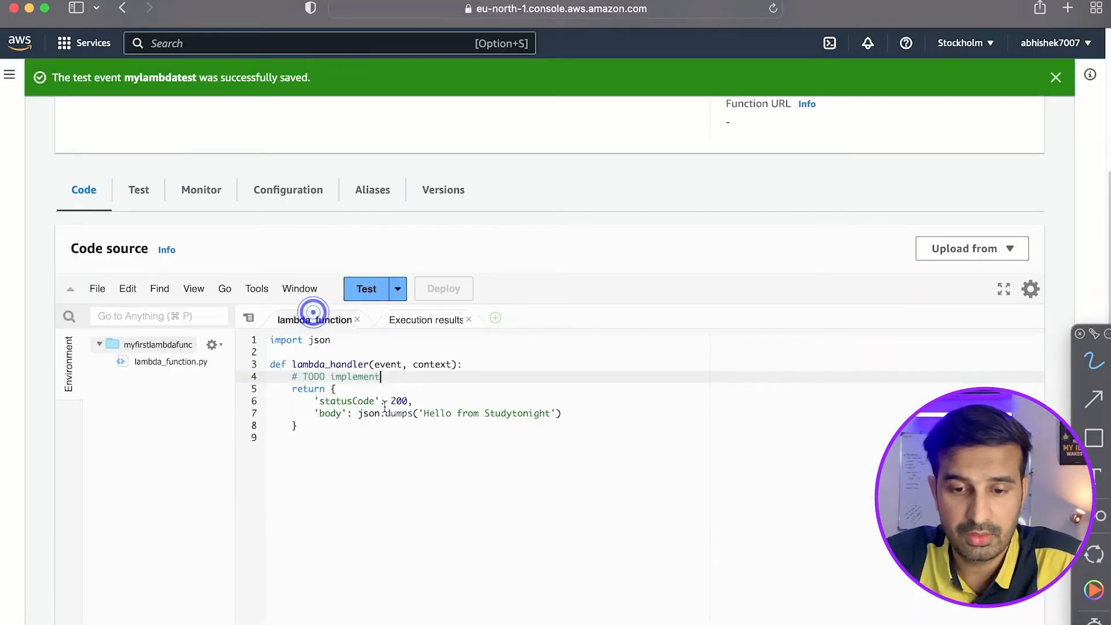
pyautogui.click(479, 365)
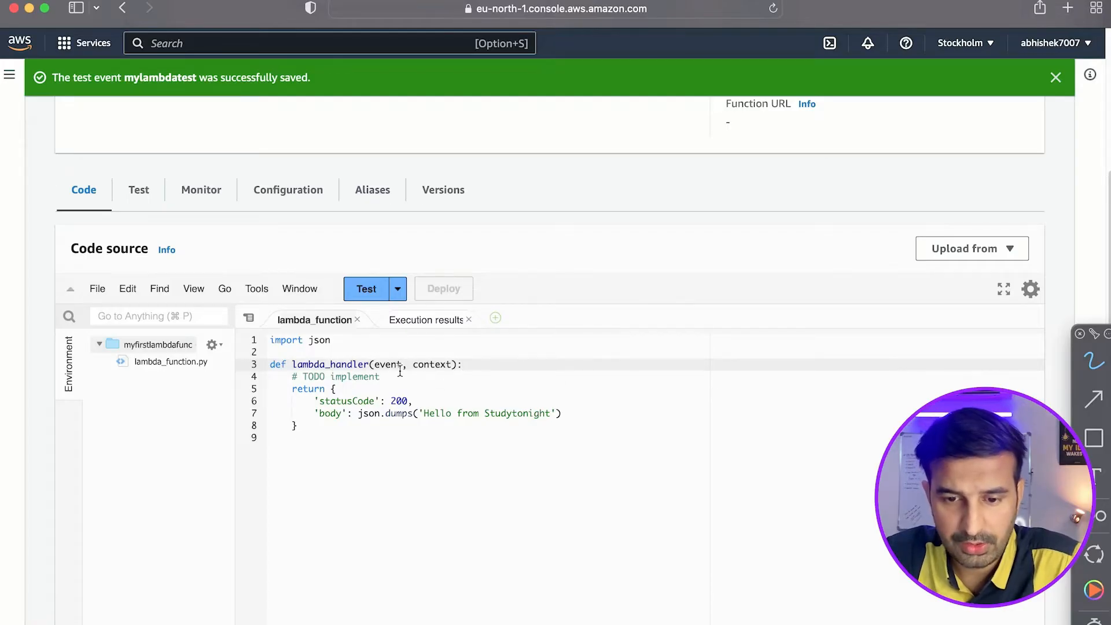
pyautogui.click(422, 377)
pyautogui.hotkey('shift', 'Home')
pyautogui.press('BackSpace')
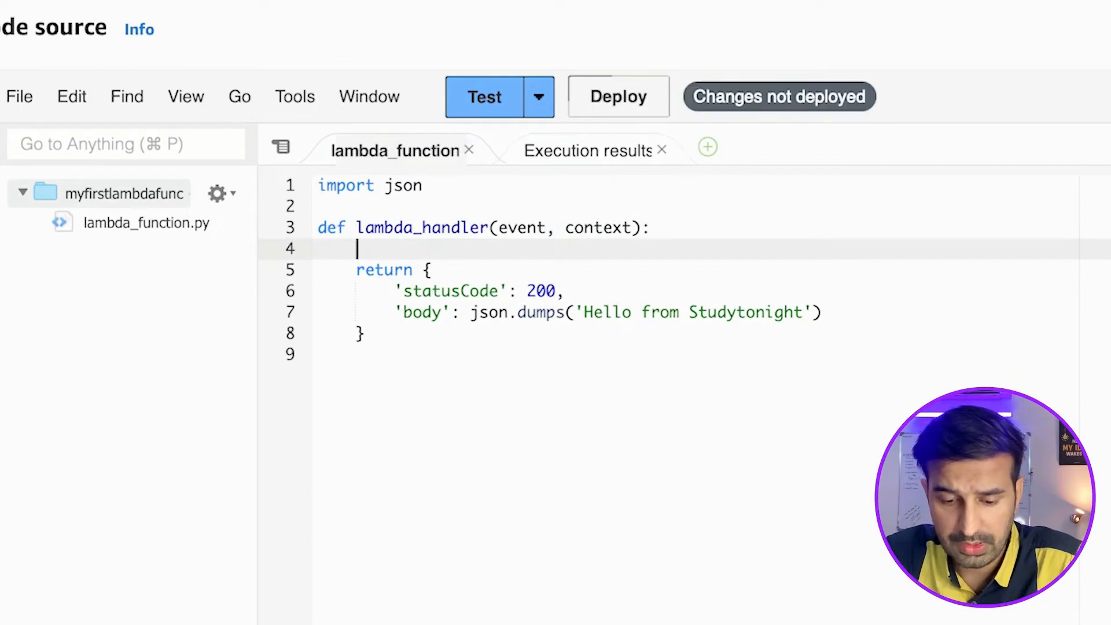
pyautogui.write('result')
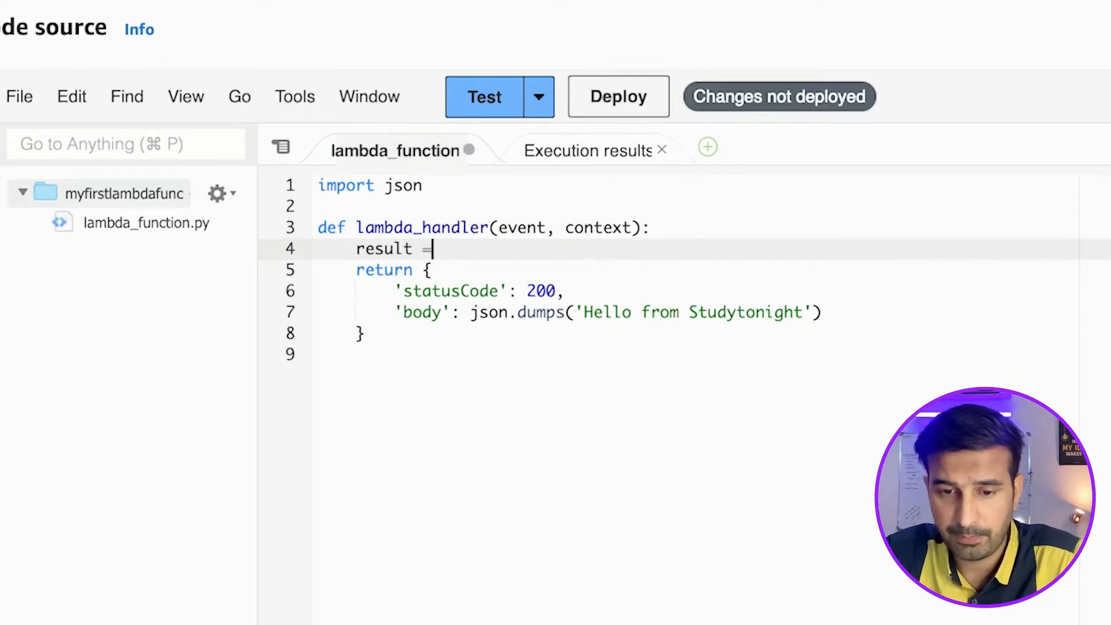
pyautogui.write(' = event')
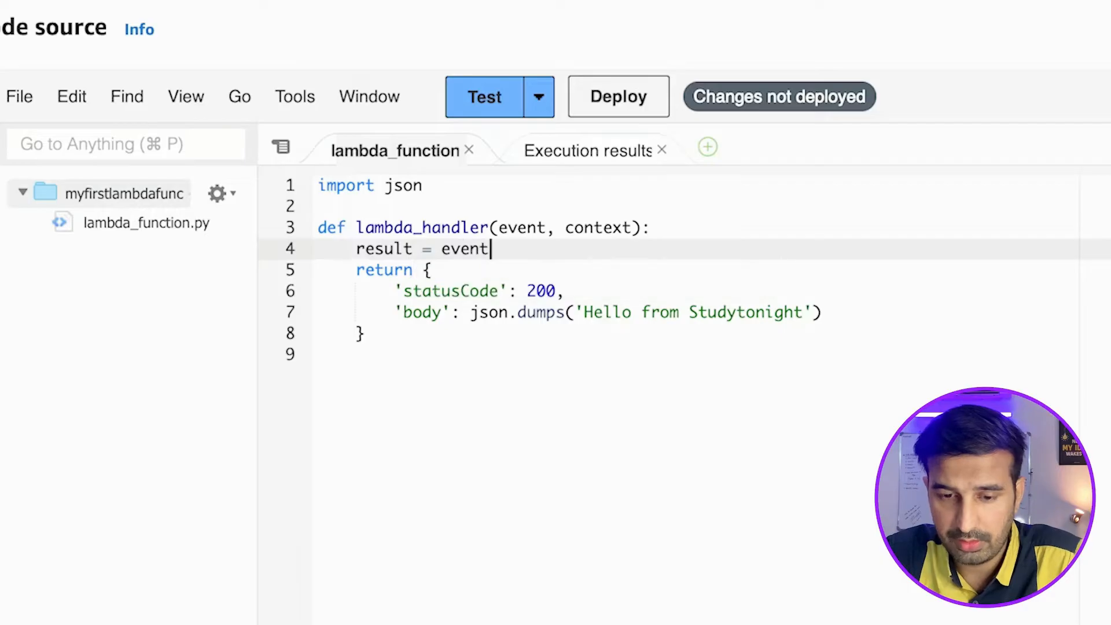
pyautogui.write("['privce")
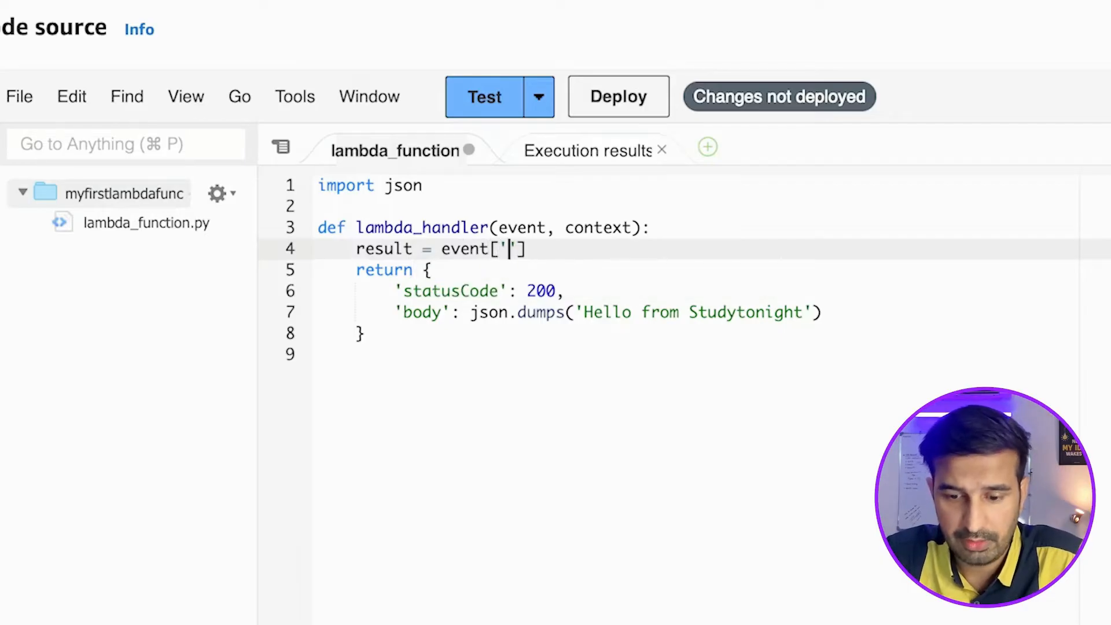
pyautogui.press('BackSpace')
pyautogui.press('BackSpace')
pyautogui.press('BackSpace')
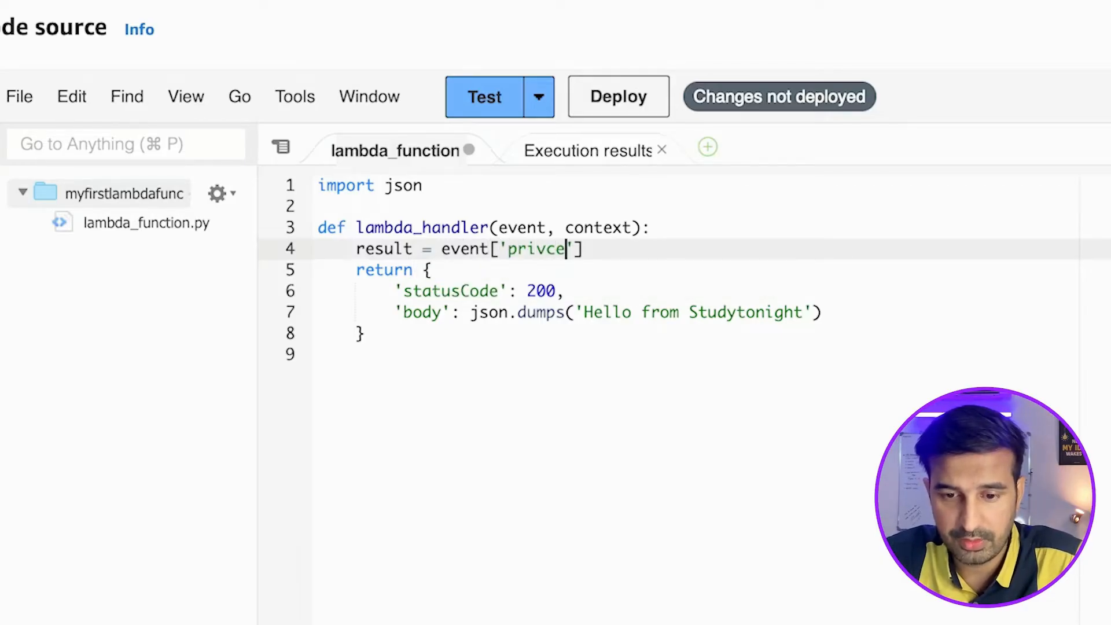
pyautogui.write('ce')
pyautogui.click(438, 249)
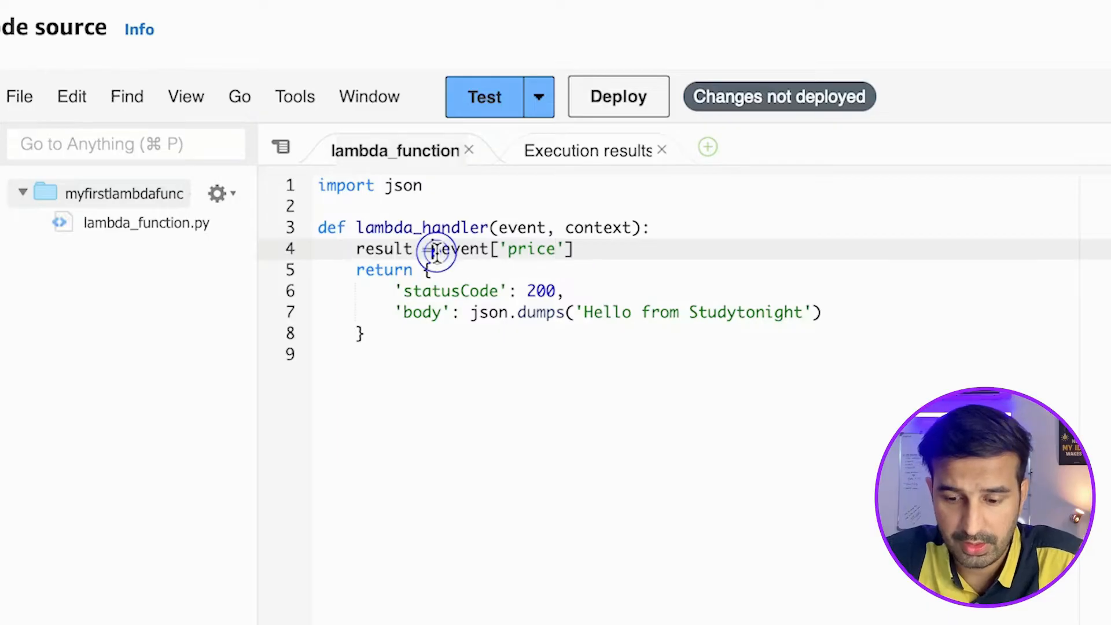
pyautogui.write('int(')
pyautogui.click(614, 250)
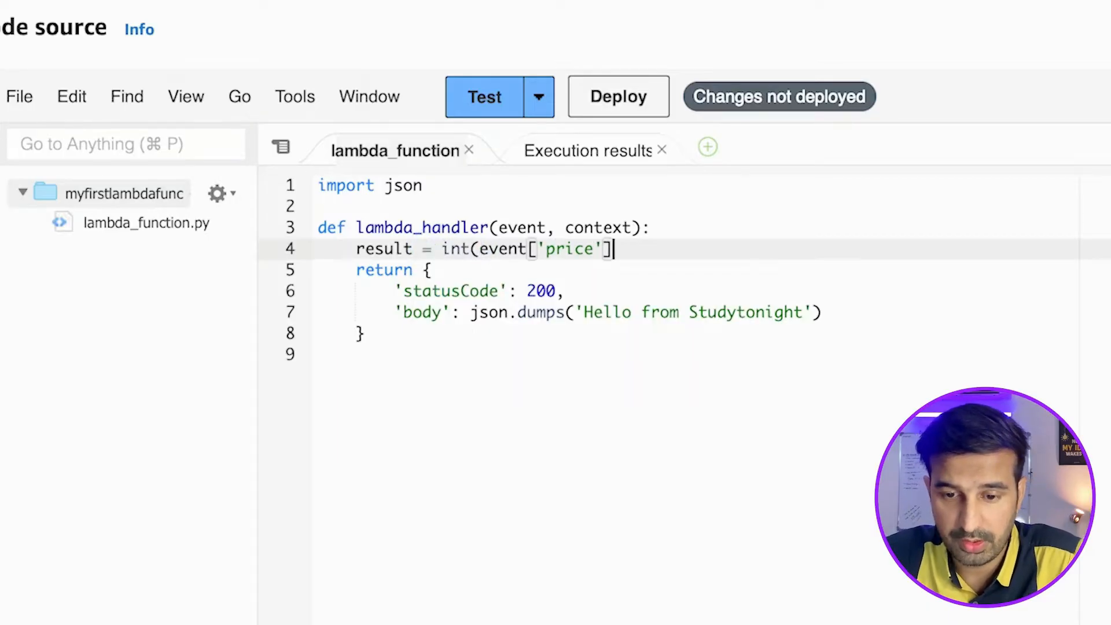
pyautogui.write(')*')
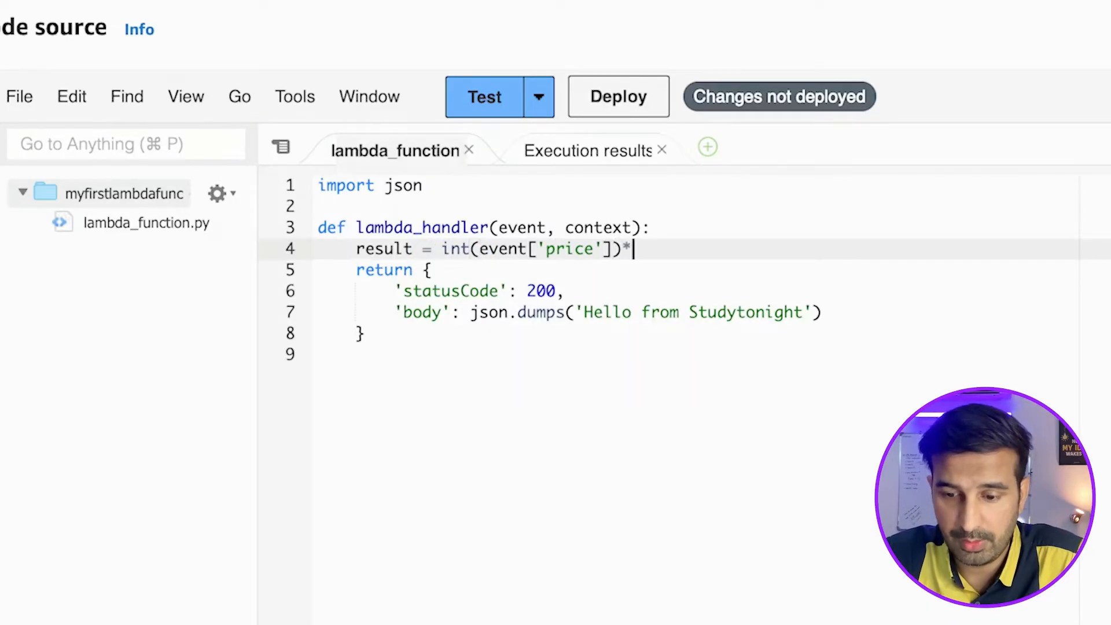
pyautogui.write('(')
pyautogui.press('Up')
pyautogui.press('Down')
pyautogui.press('Right')
pyautogui.press('Left')
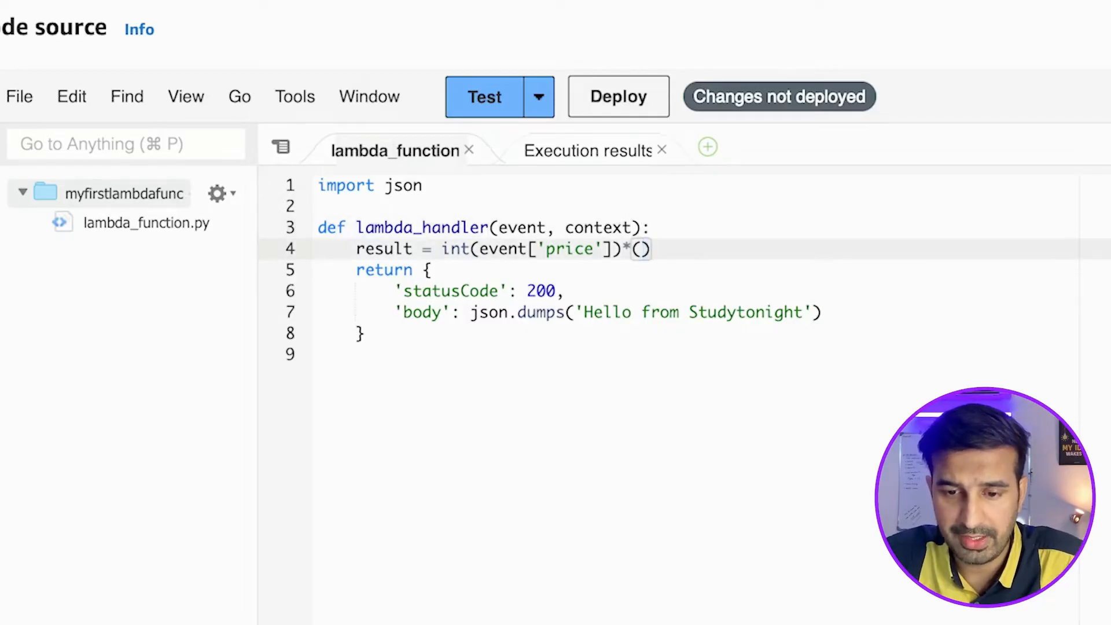
pyautogui.press('End')
pyautogui.hotkey('shift', 'Home')
pyautogui.press('BackSpace')
# Write price = int(event['price']) as the first line of the lambda_handler body.
pyautogui.write('price = int(e')
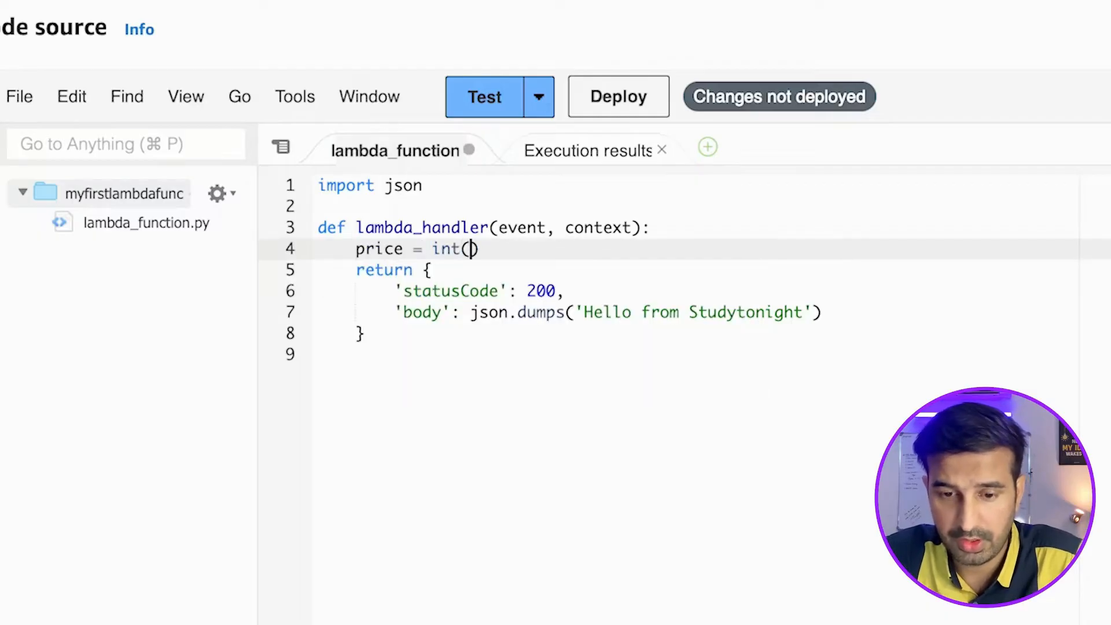
pyautogui.write("ven['")
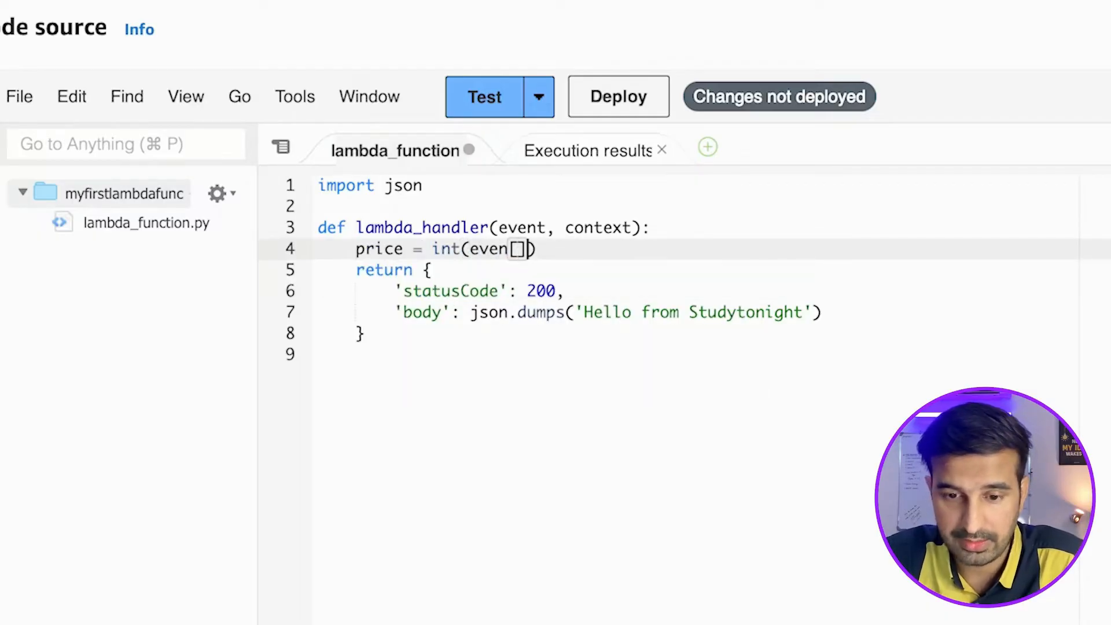
pyautogui.write('t')
pyautogui.press('Right')
pyautogui.press('Right')
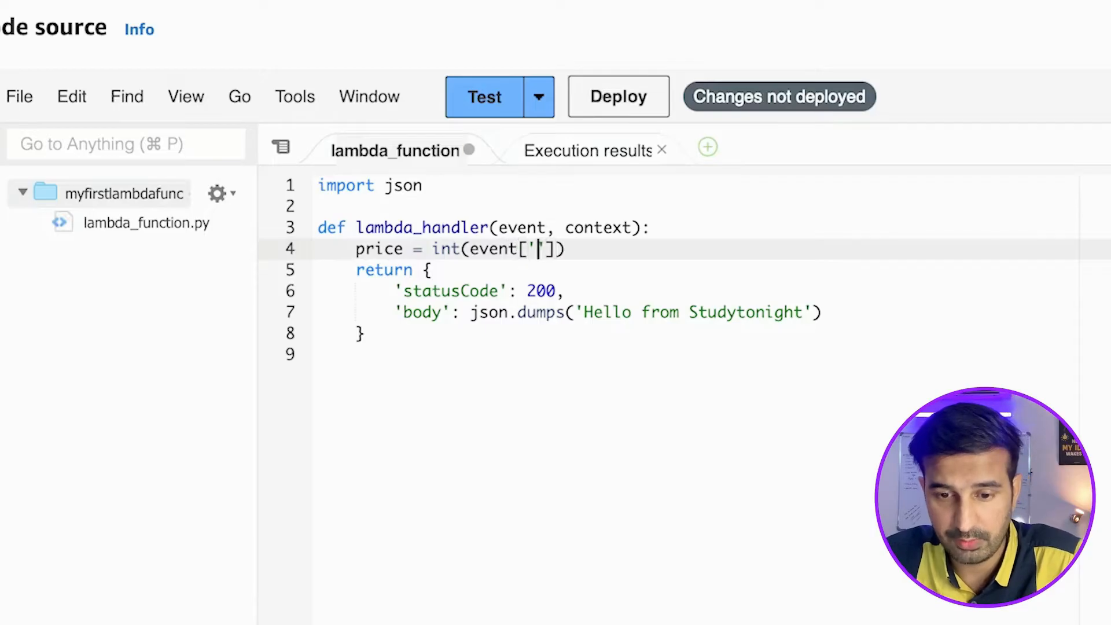
pyautogui.write('prive')
pyautogui.press('BackSpace')
pyautogui.press('BackSpace')
pyautogui.write('ce')
pyautogui.press('super+Right')
pyautogui.press('super+s')
# Duplicate the price assignment onto a new line directly below it.
pyautogui.press('super+shift+Left')
pyautogui.press('super+c')
pyautogui.press('super+Right')
pyautogui.press('Return')
pyautogui.press('super+v')
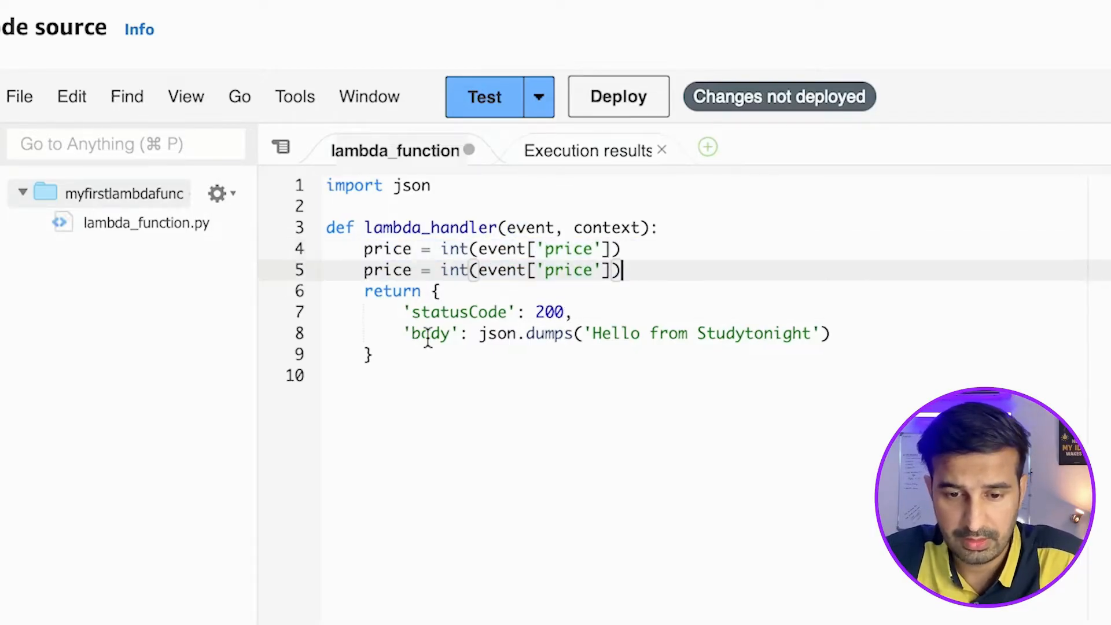
# Change the duplicated line to discount = int(event['discount']), replacing both its variable name and its event key.
pyautogui.click(368, 270)
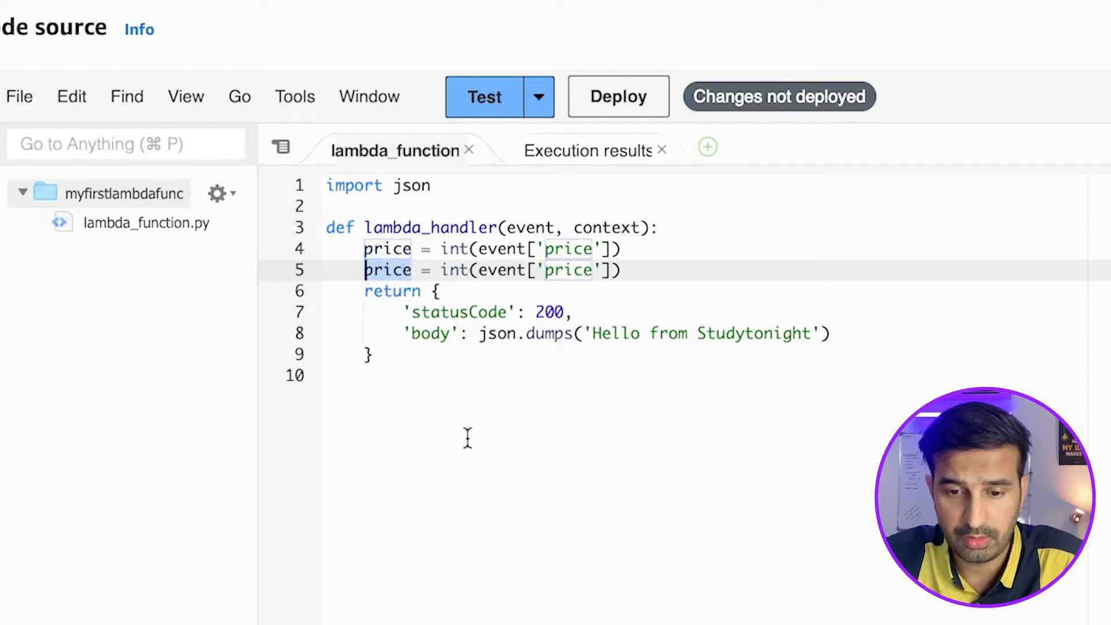
pyautogui.click(546, 269)
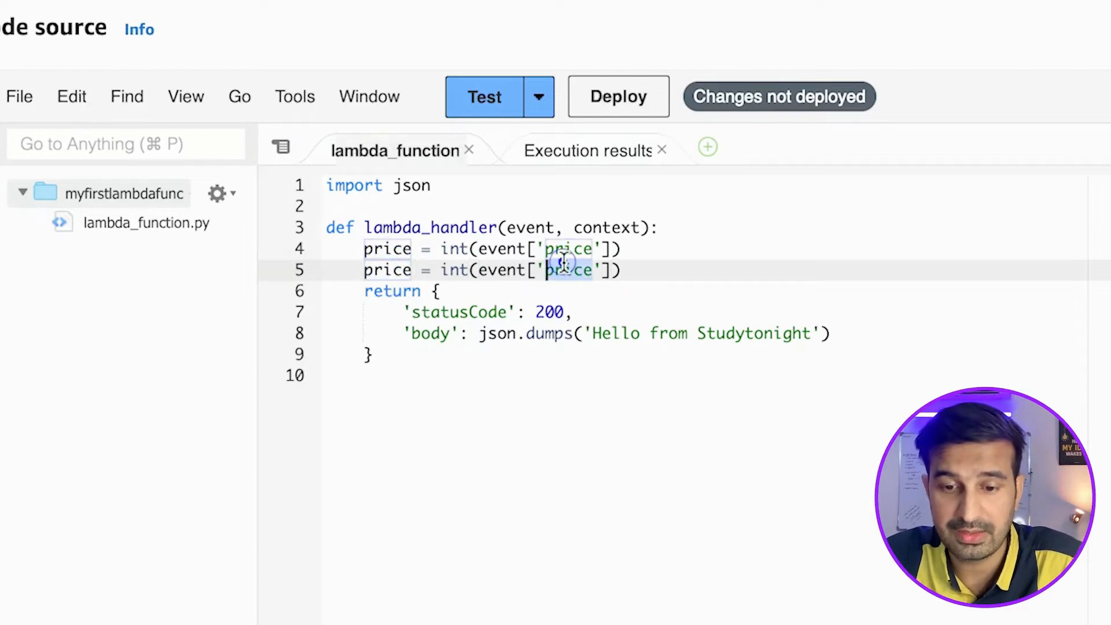
pyautogui.doubleClick(569, 272)
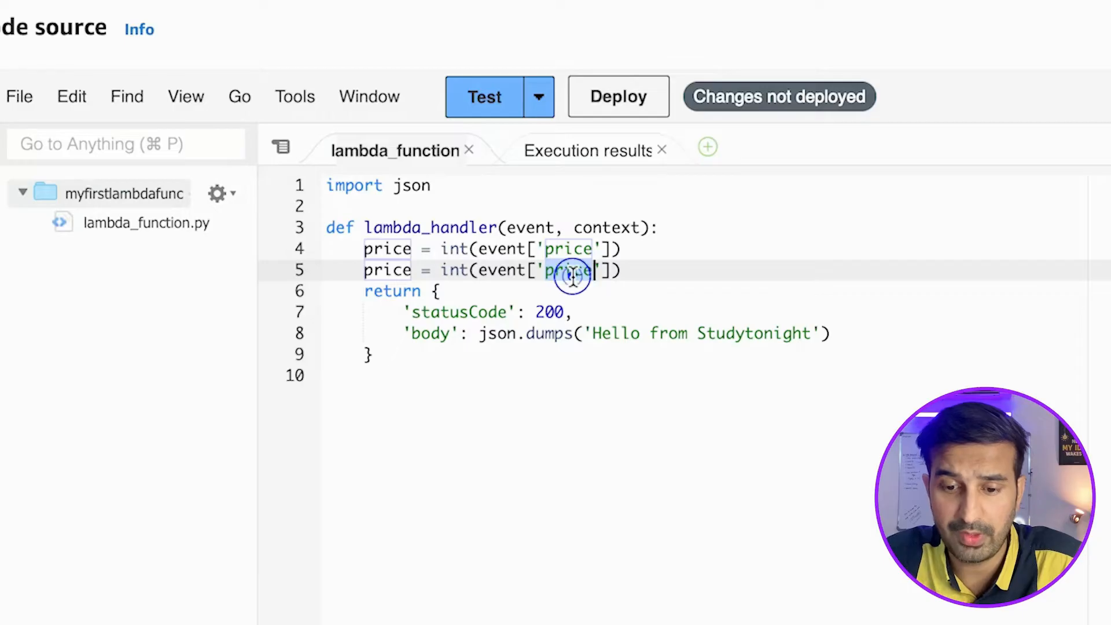
pyautogui.doubleClick(384, 270)
pyautogui.write('discount')
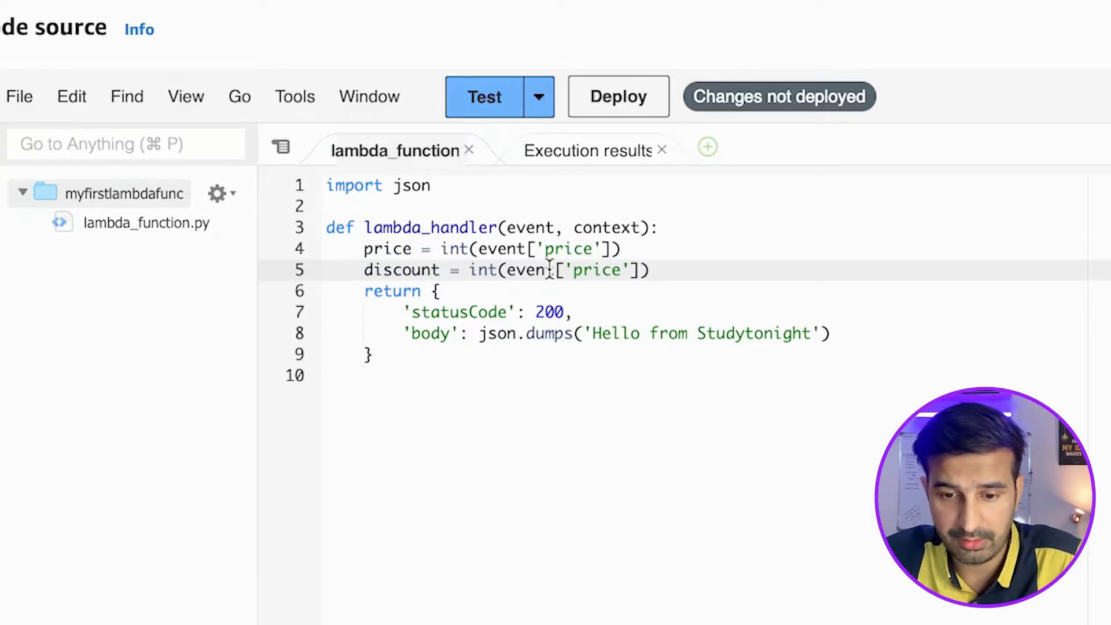
pyautogui.doubleClick(596, 273)
pyautogui.write('discount')
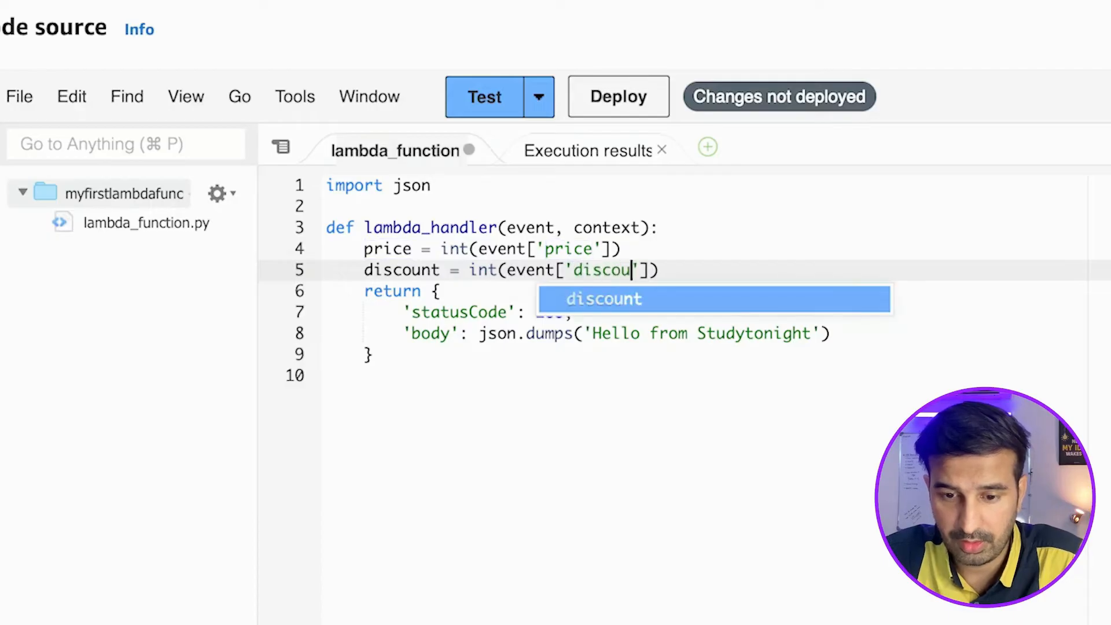
# Add the line result = price*(1-(discount/100)) below the discount assignment.
pyautogui.click(733, 272)
pyautogui.press('Return')
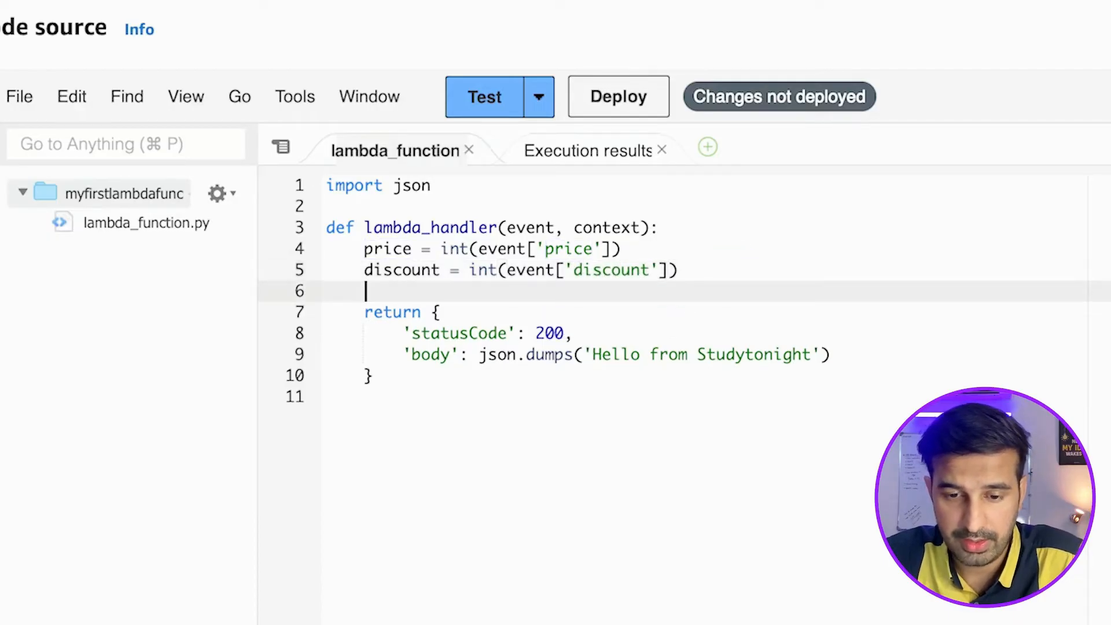
pyautogui.write('result')
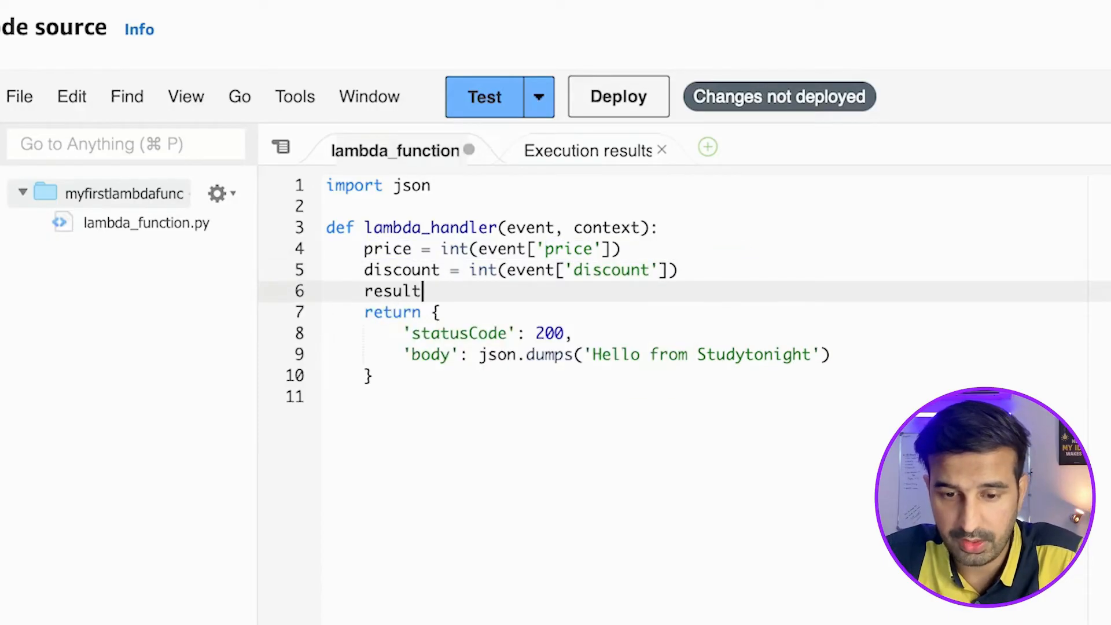
pyautogui.write(' =')
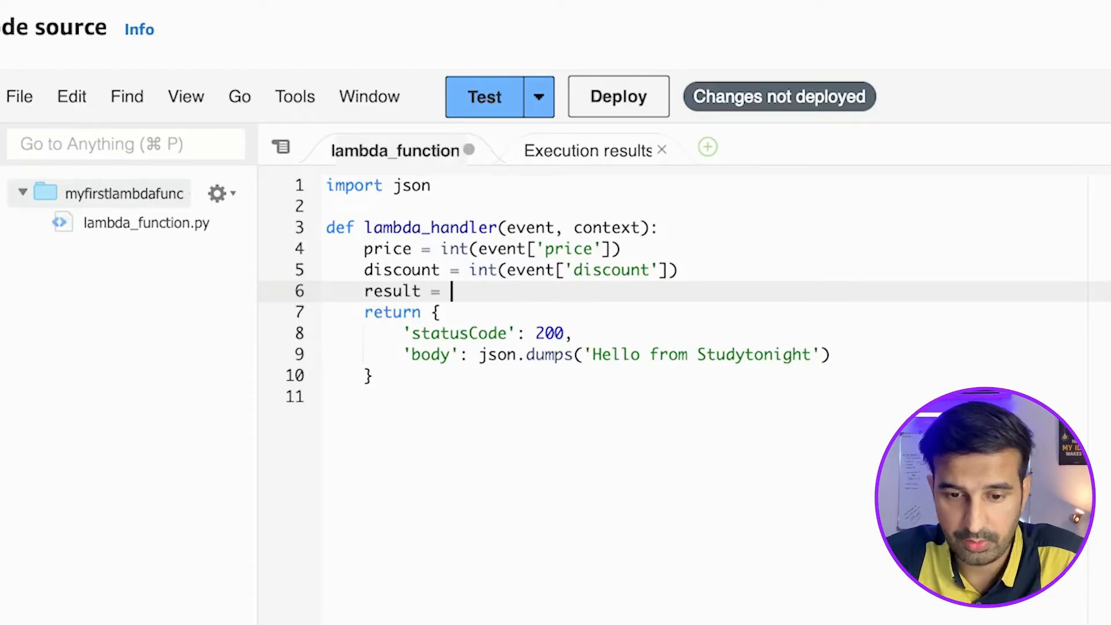
pyautogui.write(' pric')
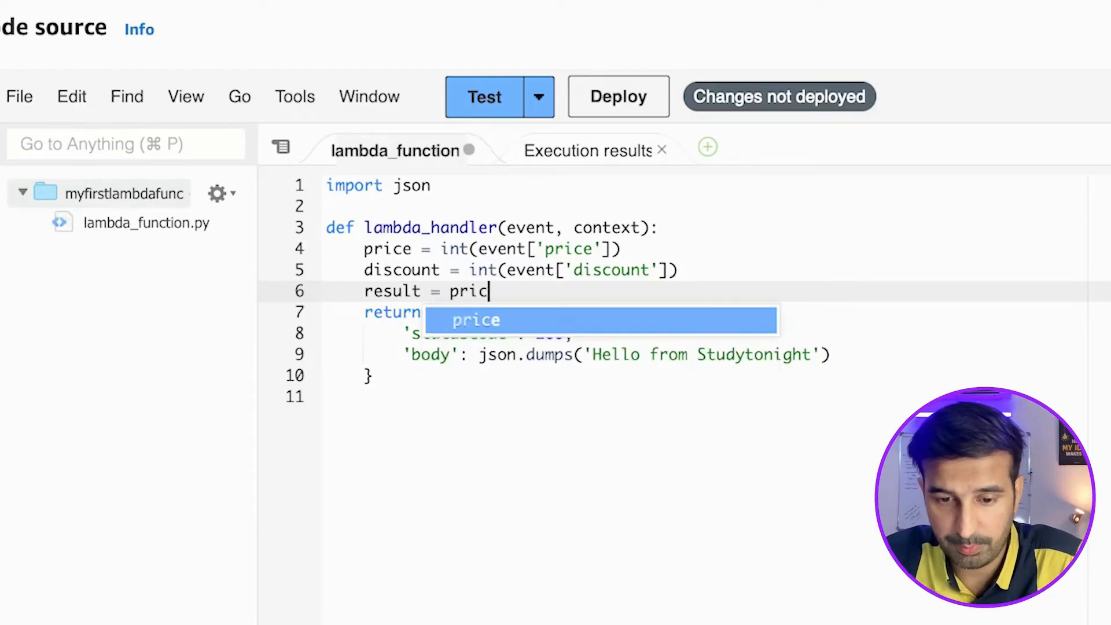
pyautogui.write('e*(')
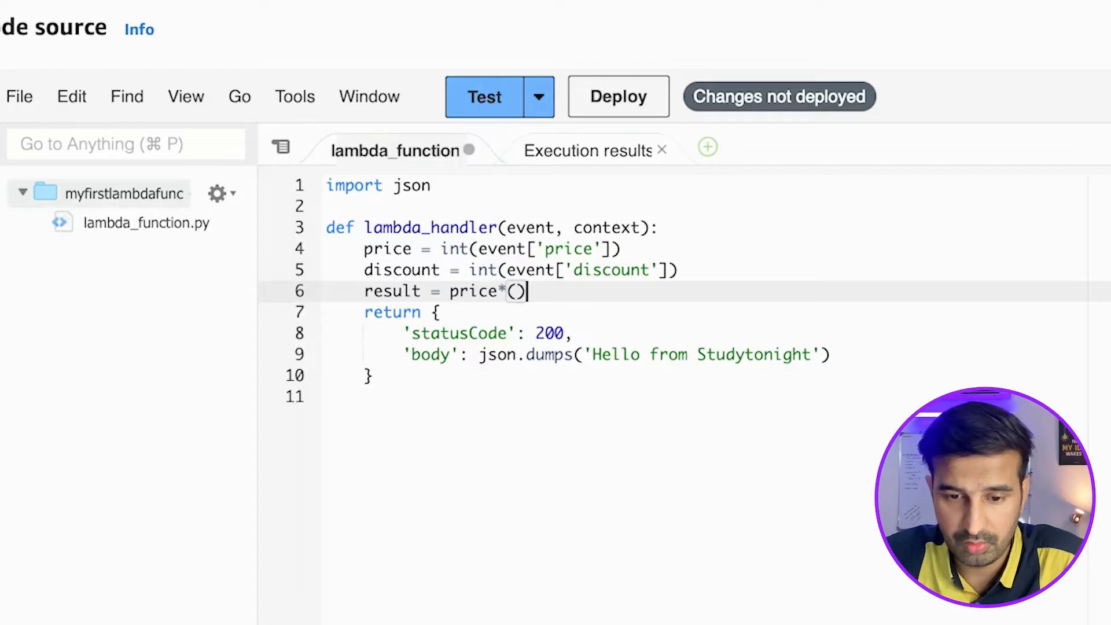
pyautogui.write('1-(')
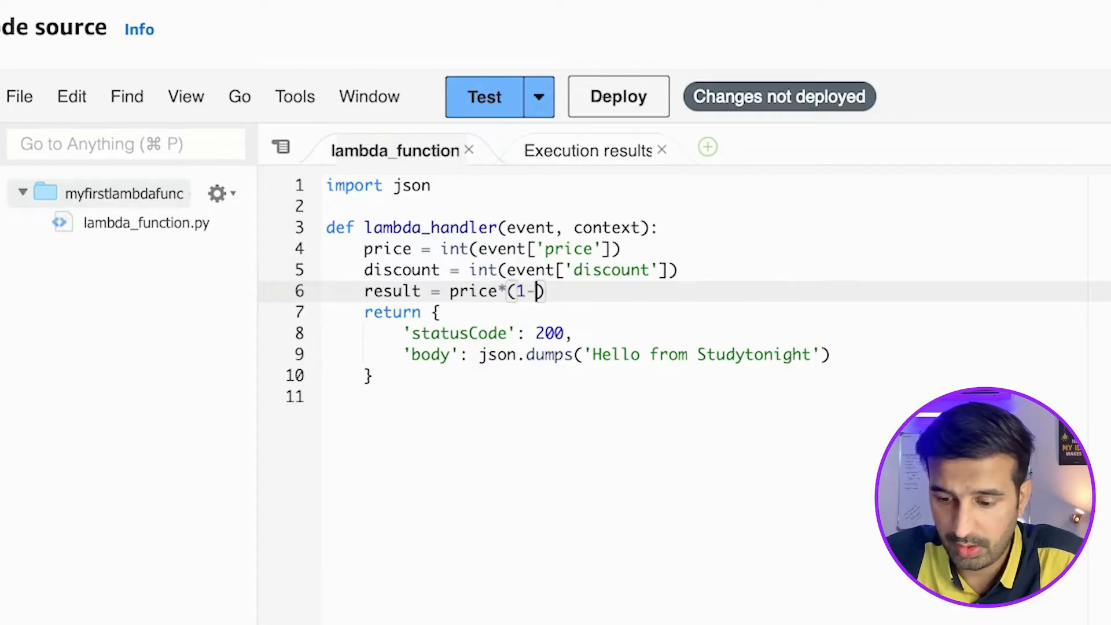
pyautogui.write('discount')
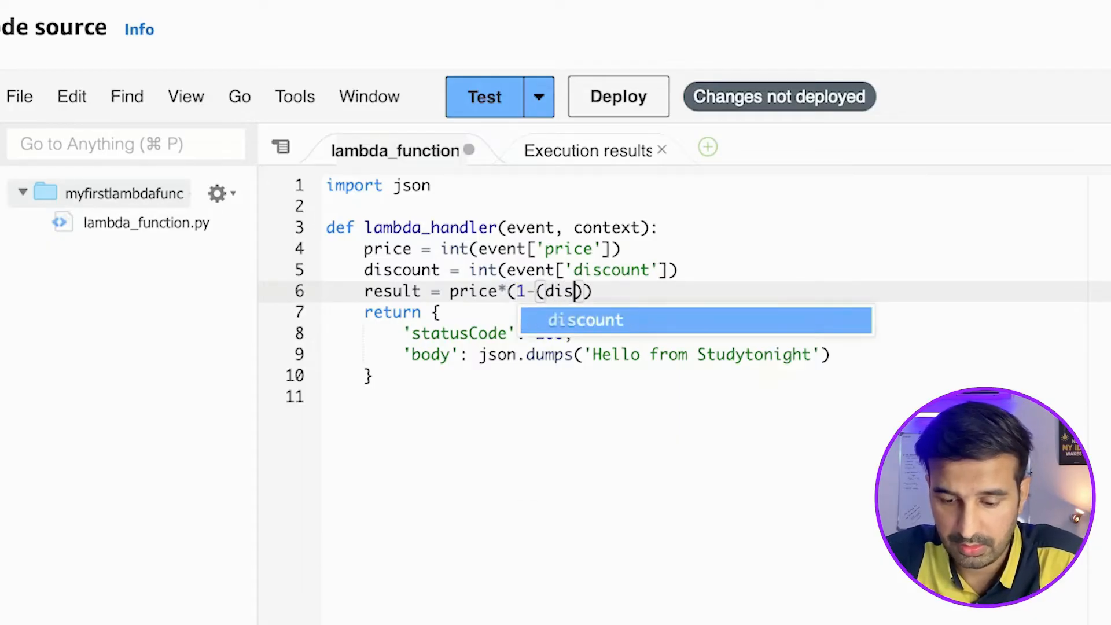
pyautogui.write('/100')
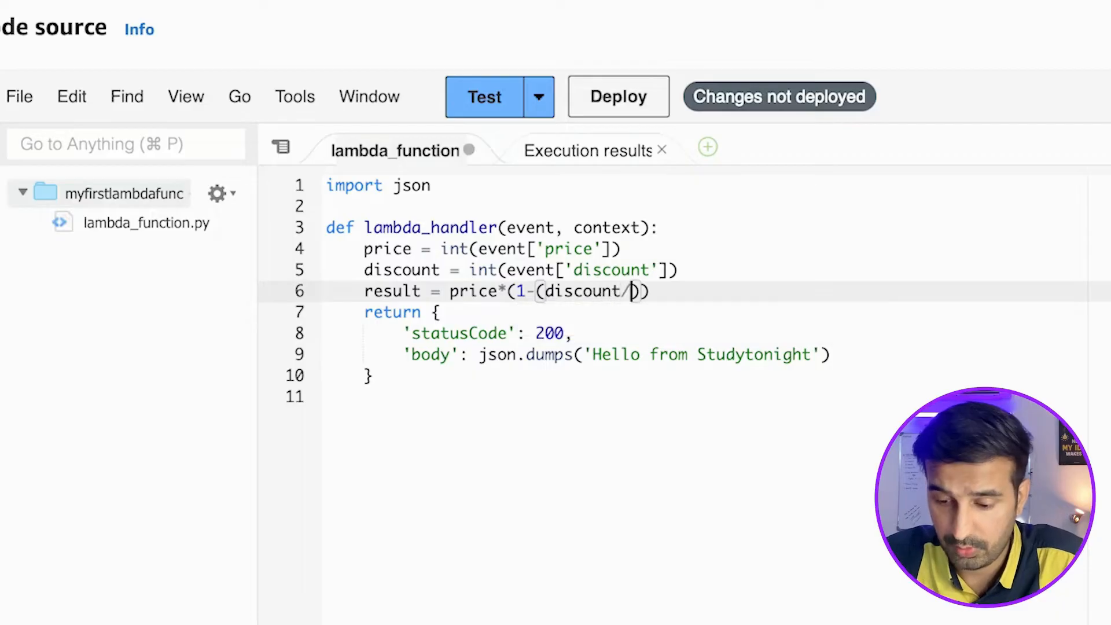
pyautogui.press('End')
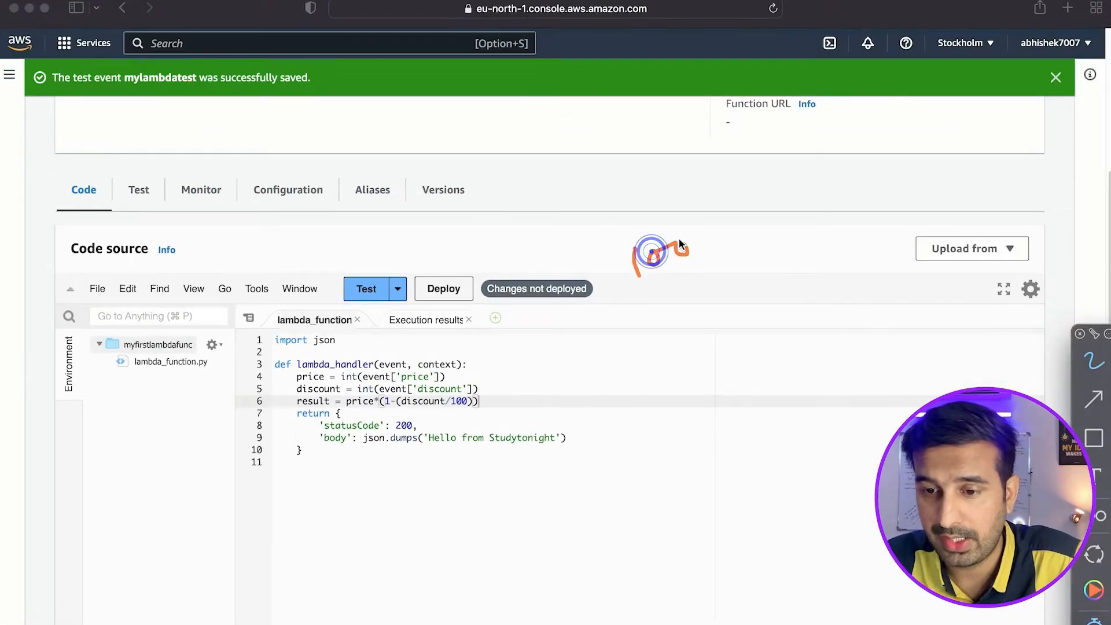
# Handwrite the calculation "1000 x .5" above the code editor, with the fraction 50/100 beneath the .5.
pyautogui.moveTo(822, 301)
pyautogui.mouseDown()
pyautogui.moveTo(762, 325)
pyautogui.moveTo(817, 317)
pyautogui.mouseUp()
pyautogui.click(824, 294)
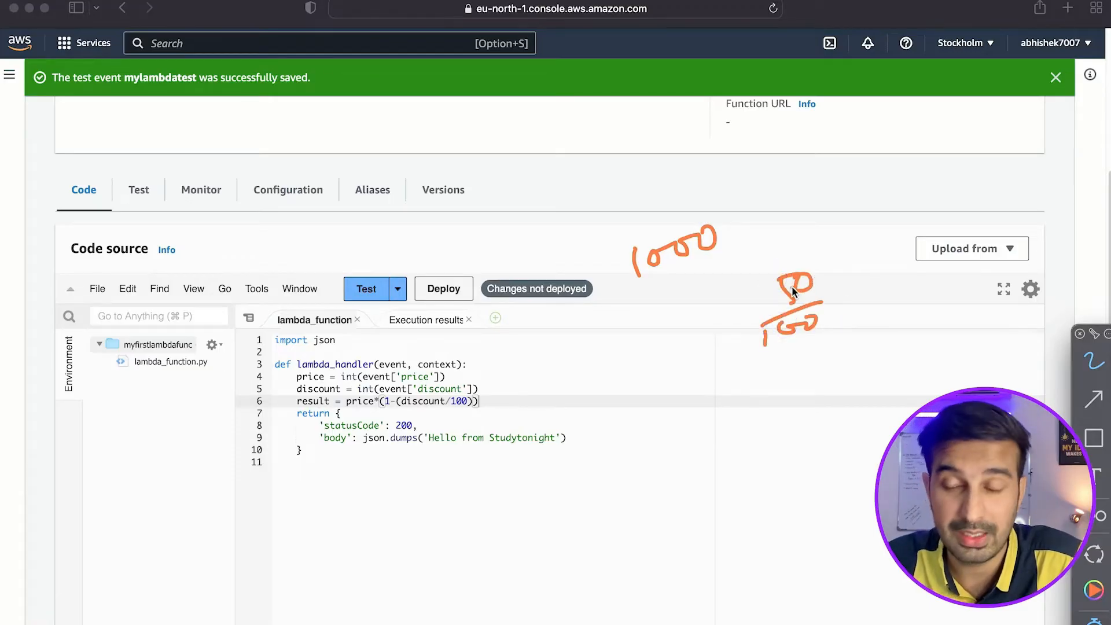
pyautogui.click(793, 231)
pyautogui.moveTo(813, 219)
pyautogui.mouseDown()
pyautogui.moveTo(809, 234)
pyautogui.moveTo(832, 207)
pyautogui.mouseUp()
pyautogui.moveTo(741, 229); pyautogui.dragTo(756, 247)
pyautogui.moveTo(750, 225); pyautogui.dragTo(739, 248)
# Draw a box around the handwritten multiplication and write "1000 - 500" above it.
pyautogui.moveTo(723, 201)
pyautogui.mouseDown()
pyautogui.moveTo(648, 272)
pyautogui.moveTo(721, 196)
pyautogui.mouseUp()
pyautogui.moveTo(737, 136)
pyautogui.mouseDown()
pyautogui.moveTo(728, 167)
pyautogui.moveTo(797, 138)
pyautogui.mouseUp()
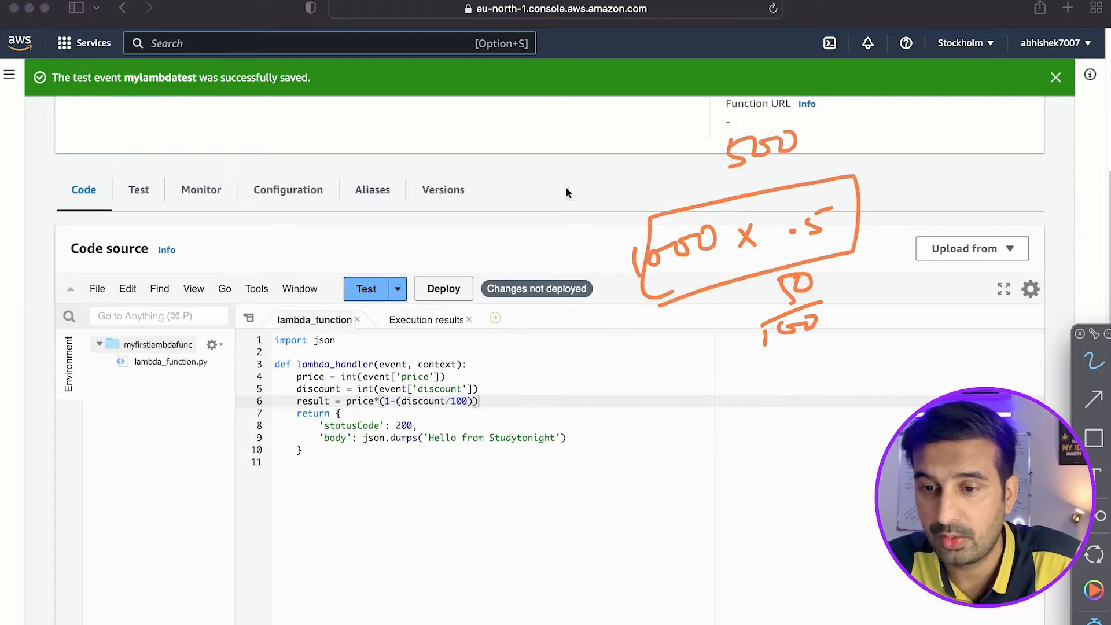
pyautogui.moveTo(617, 169)
pyautogui.mouseDown()
pyautogui.moveTo(618, 191)
pyautogui.moveTo(671, 174)
pyautogui.mouseUp()
pyautogui.moveTo(665, 168); pyautogui.dragTo(706, 162)
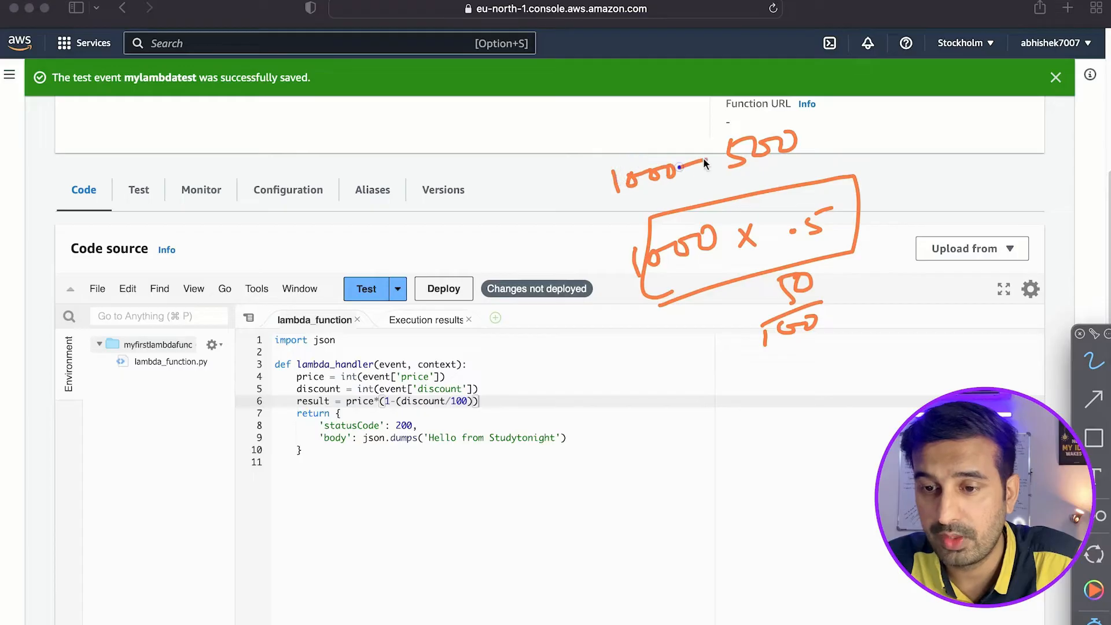
# Complete the handwritten subtraction with "= 500" and underline the answer twice.
pyautogui.moveTo(822, 135); pyautogui.dragTo(844, 132)
pyautogui.moveTo(821, 144); pyautogui.dragTo(944, 144)
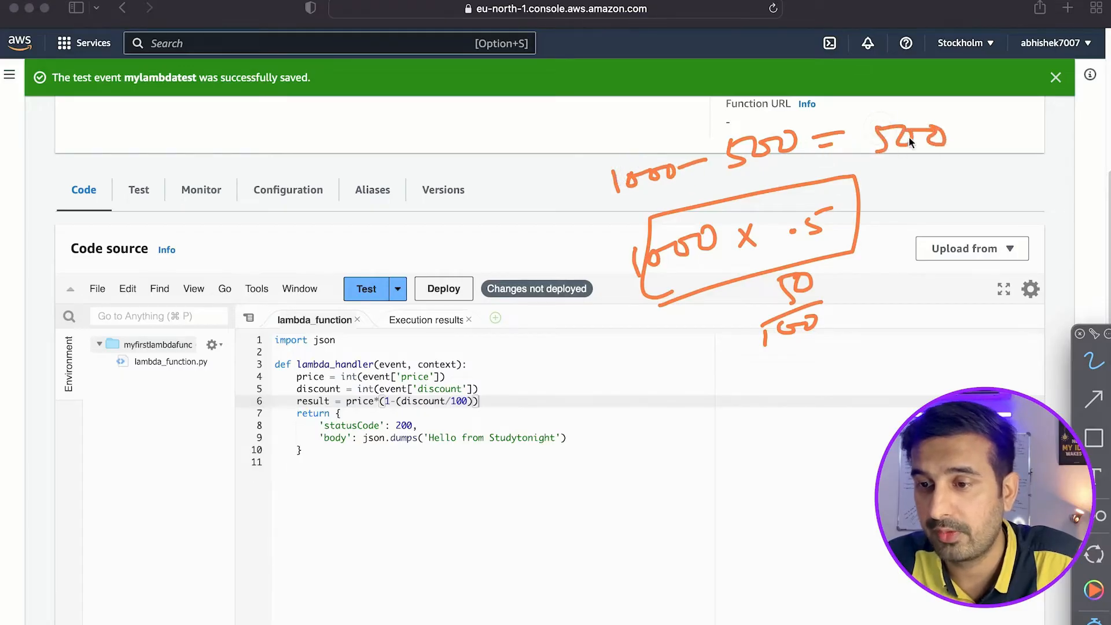
pyautogui.moveTo(877, 151); pyautogui.dragTo(960, 148)
pyautogui.moveTo(862, 177); pyautogui.dragTo(921, 180)
# Handwrite further notes in the blank area beside the code and clear all annotations.
pyautogui.moveTo(697, 420)
pyautogui.mouseDown()
pyautogui.moveTo(694, 446)
pyautogui.moveTo(770, 426)
pyautogui.mouseUp()
pyautogui.moveTo(790, 401); pyautogui.dragTo(775, 454)
pyautogui.click(778, 468)
pyautogui.moveTo(789, 401); pyautogui.dragTo(800, 489)
pyautogui.moveTo(806, 423)
pyautogui.mouseDown()
pyautogui.moveTo(806, 443)
pyautogui.moveTo(877, 426)
pyautogui.mouseUp()
pyautogui.moveTo(882, 405); pyautogui.dragTo(907, 404)
pyautogui.moveTo(867, 454); pyautogui.dragTo(917, 444)
pyautogui.moveTo(868, 463)
pyautogui.mouseDown()
pyautogui.moveTo(866, 492)
pyautogui.moveTo(919, 469)
pyautogui.mouseUp()
pyautogui.moveTo(904, 389); pyautogui.dragTo(906, 520)
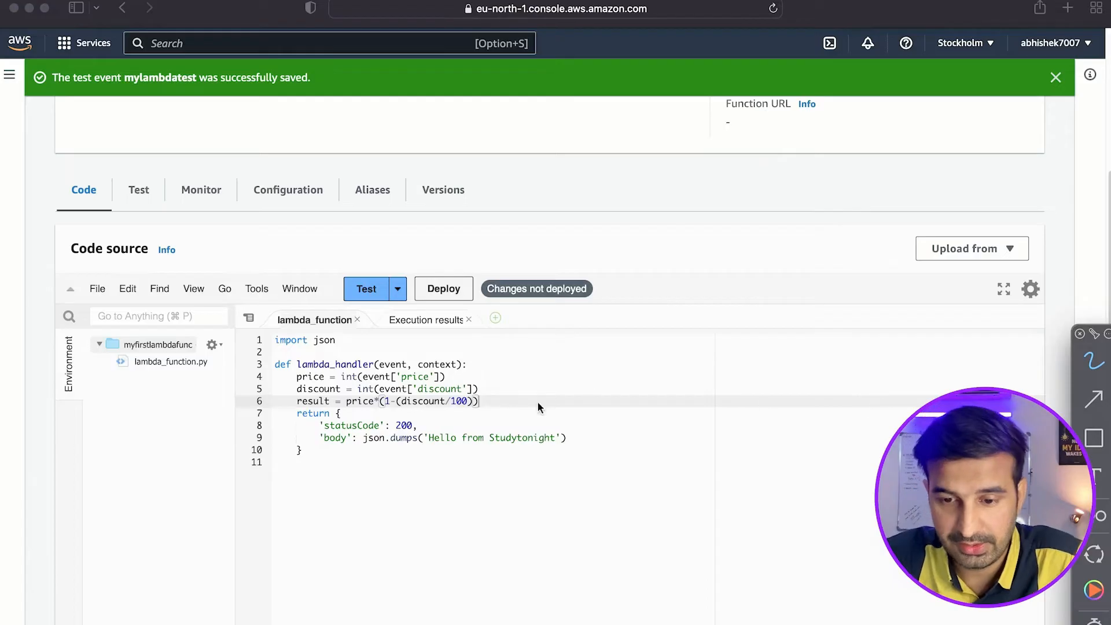
# Replace the 'Hello from Studytonight' string in the body's json.dumps call with the variable result.
pyautogui.click(537, 403)
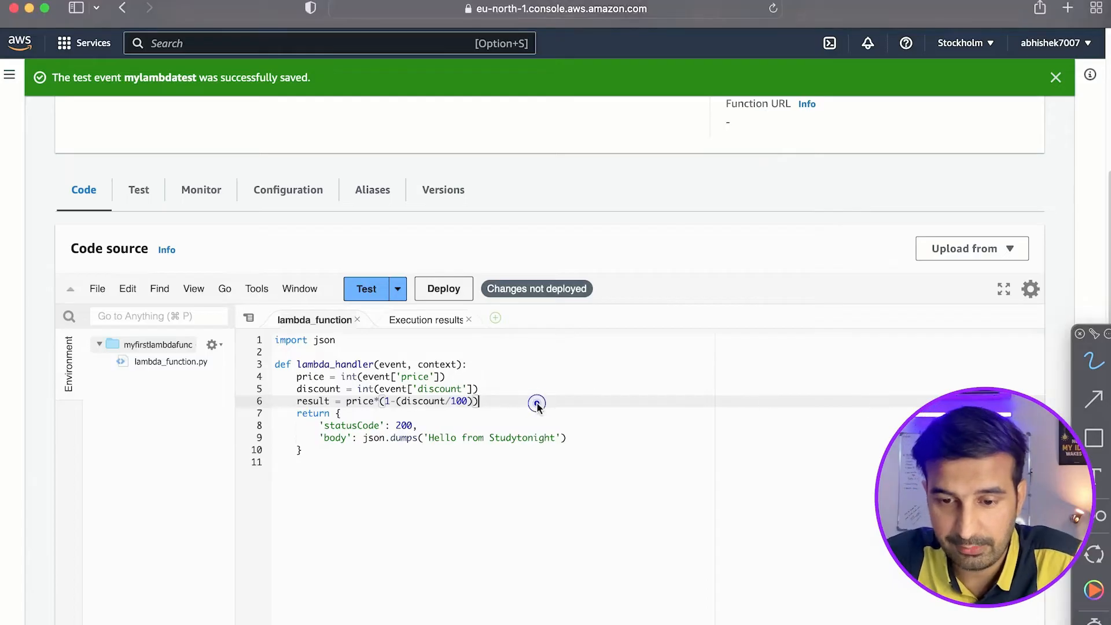
pyautogui.click(423, 438)
pyautogui.moveTo(422, 438); pyautogui.dragTo(564, 438)
pyautogui.write('result')
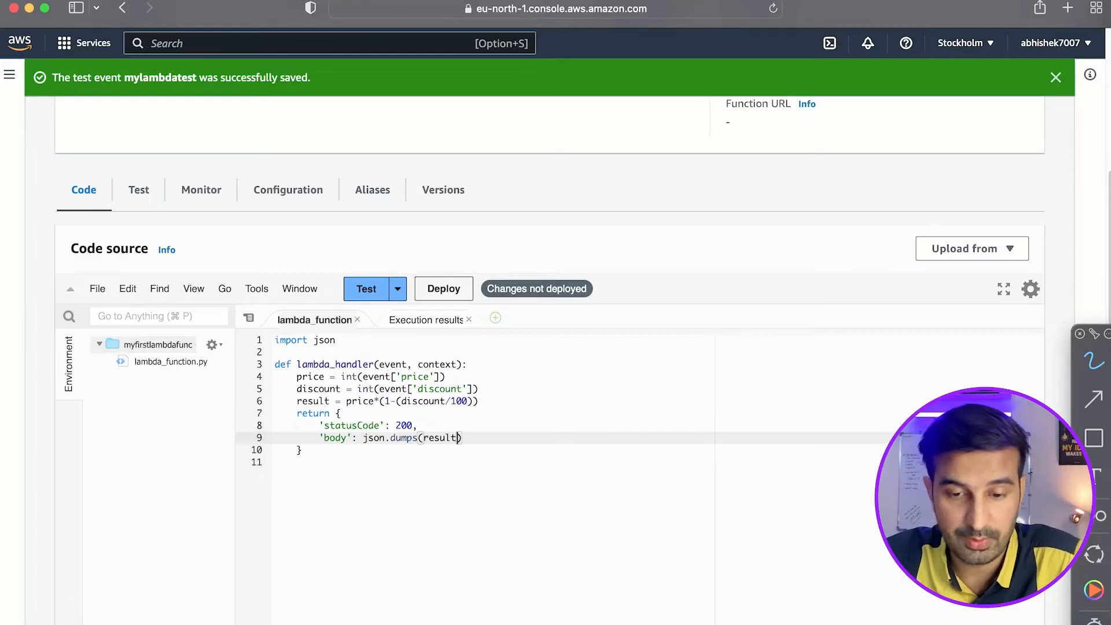
# Deploy the updated function and run its test event, closing the old and new execution results.
pyautogui.click(440, 287)
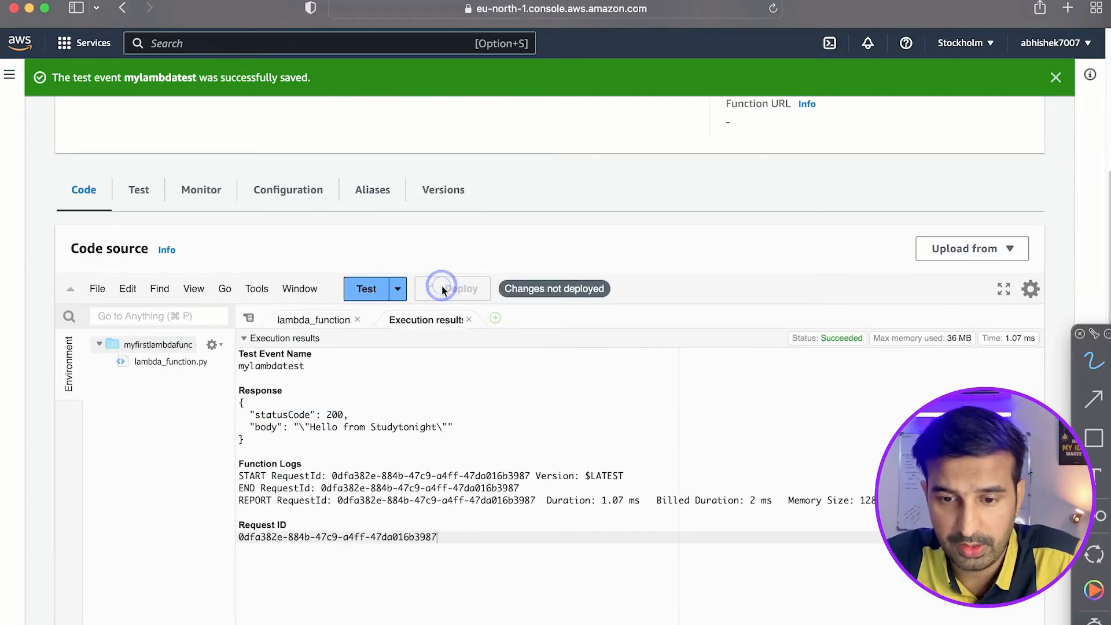
pyautogui.click(469, 320)
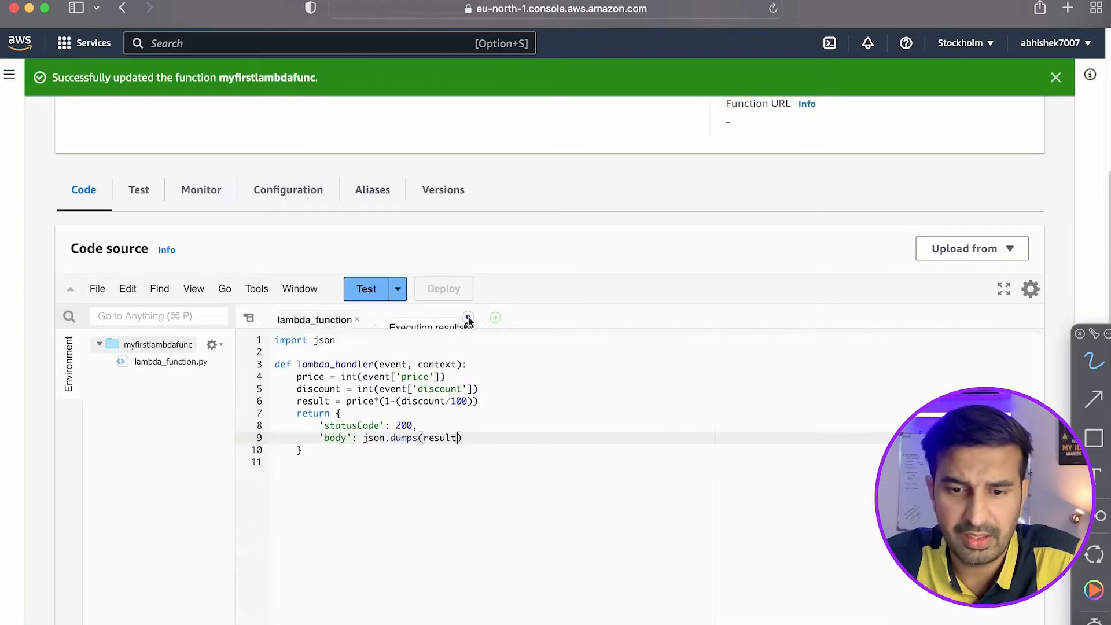
pyautogui.click(366, 289)
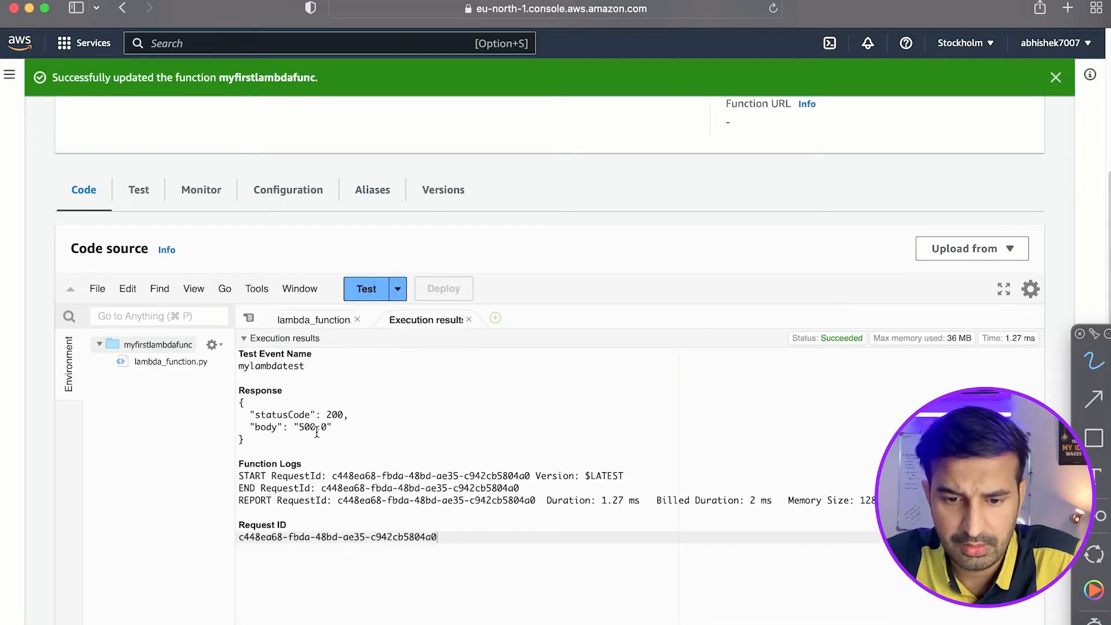
pyautogui.click(301, 427)
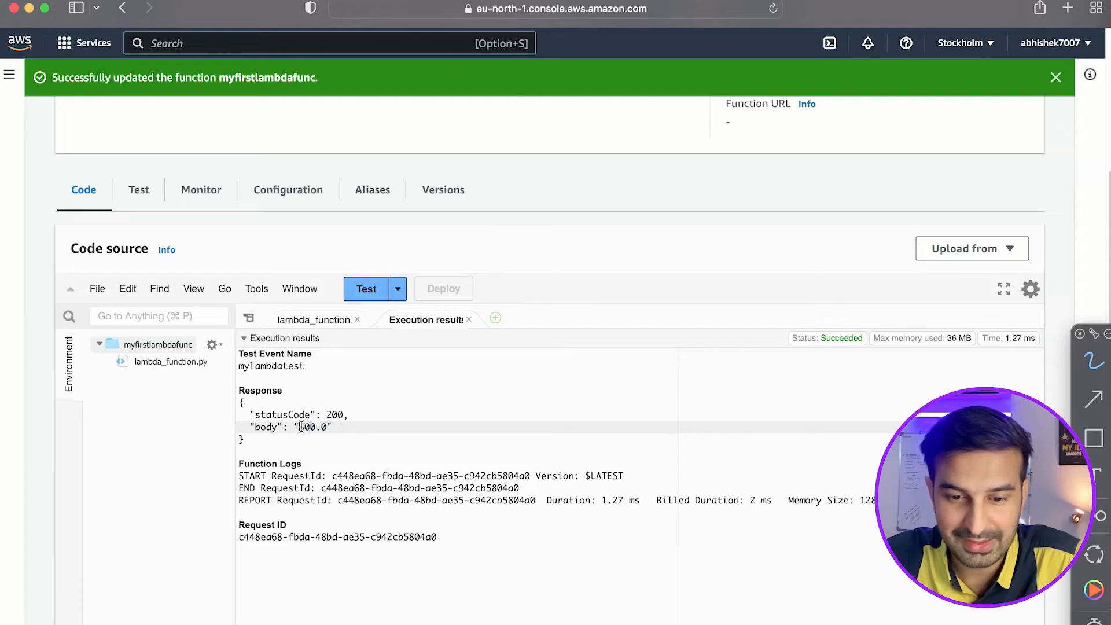
pyautogui.click(468, 319)
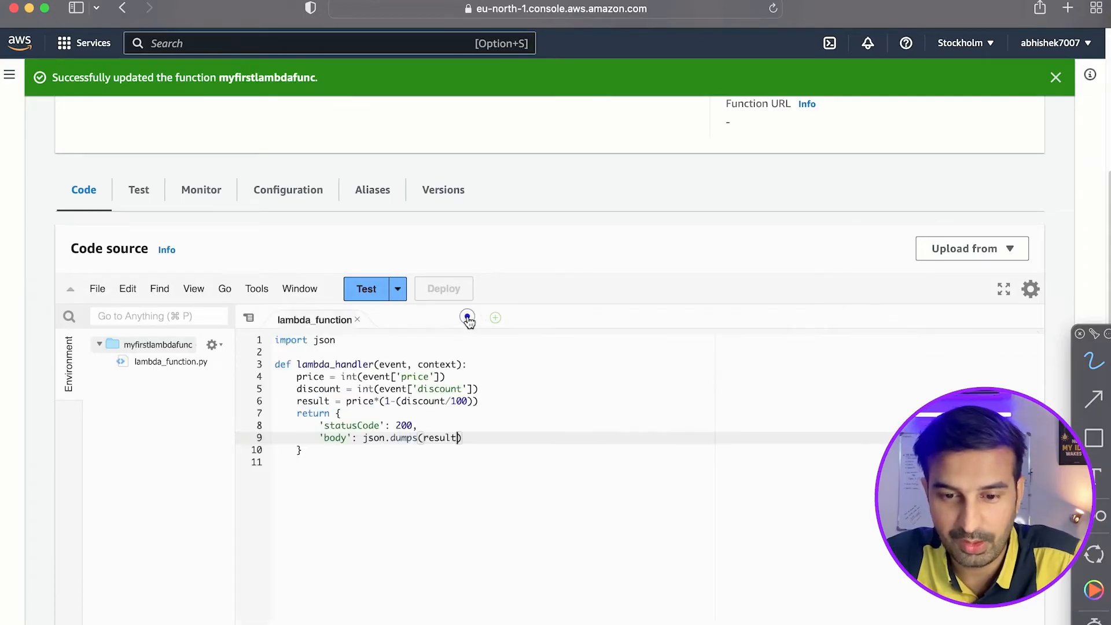
pyautogui.click(459, 377)
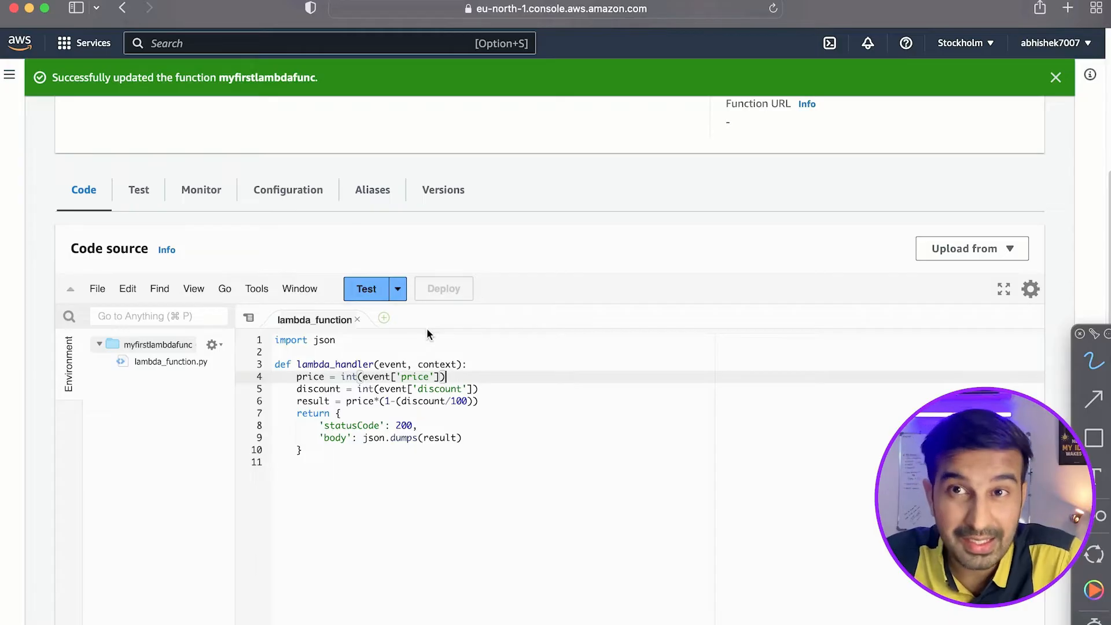
# Handwrite "lambda" above the code with a double underline and a stroke leading down to the handler function.
pyautogui.hotkey('alt', 'Tab')
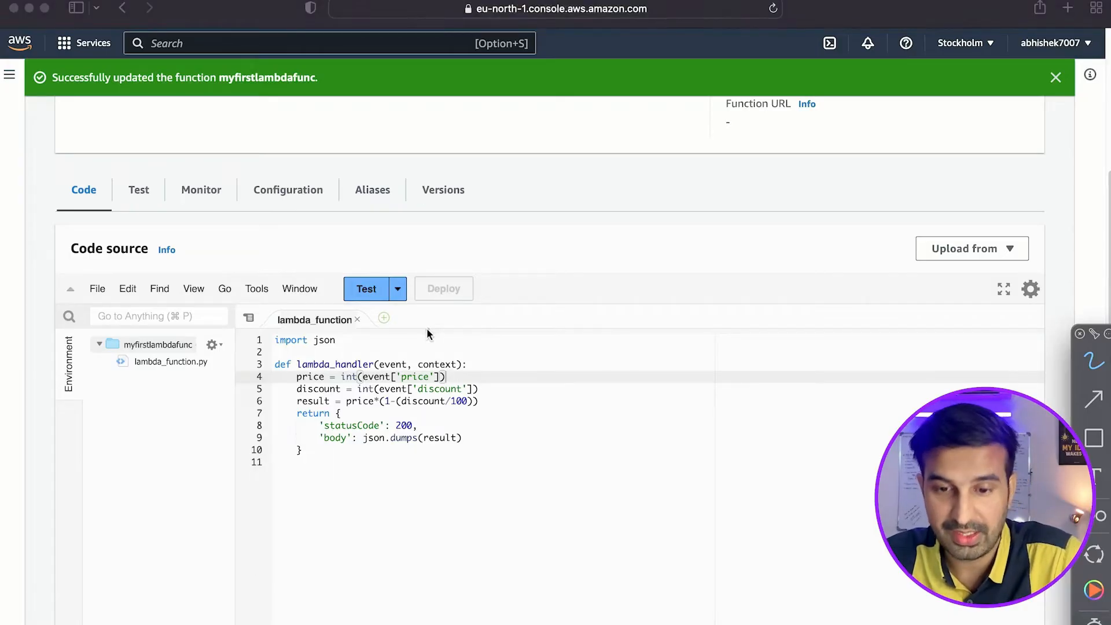
pyautogui.moveTo(421, 342); pyautogui.dragTo(512, 282)
pyautogui.moveTo(502, 231)
pyautogui.mouseDown()
pyautogui.moveTo(515, 249)
pyautogui.moveTo(576, 230)
pyautogui.moveTo(596, 182)
pyautogui.moveTo(628, 248)
pyautogui.mouseUp()
pyautogui.moveTo(547, 272); pyautogui.dragTo(622, 250)
pyautogui.moveTo(544, 287); pyautogui.dragTo(610, 272)
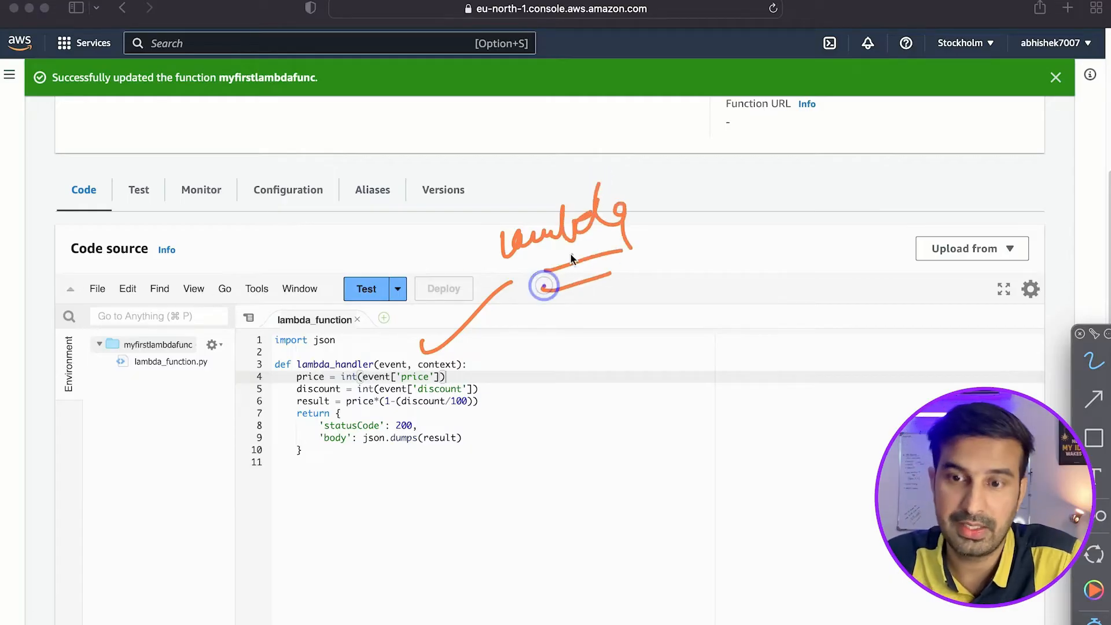
# Handwrite "API gateway" beside the code with an arrow pointing at the event lines, and clear the annotations.
pyautogui.moveTo(695, 354); pyautogui.dragTo(712, 311)
pyautogui.moveTo(711, 312)
pyautogui.mouseDown()
pyautogui.moveTo(720, 341)
pyautogui.moveTo(736, 313)
pyautogui.mouseUp()
pyautogui.moveTo(758, 298); pyautogui.dragTo(759, 331)
pyautogui.click(720, 438)
pyautogui.moveTo(717, 382)
pyautogui.mouseDown()
pyautogui.moveTo(722, 429)
pyautogui.moveTo(769, 366)
pyautogui.moveTo(862, 387)
pyautogui.moveTo(891, 366)
pyautogui.mouseUp()
pyautogui.moveTo(744, 373); pyautogui.dragTo(765, 363)
pyautogui.moveTo(659, 360)
pyautogui.mouseDown()
pyautogui.moveTo(545, 365)
pyautogui.moveTo(500, 383)
pyautogui.mouseUp()
pyautogui.moveTo(546, 357); pyautogui.dragTo(549, 388)
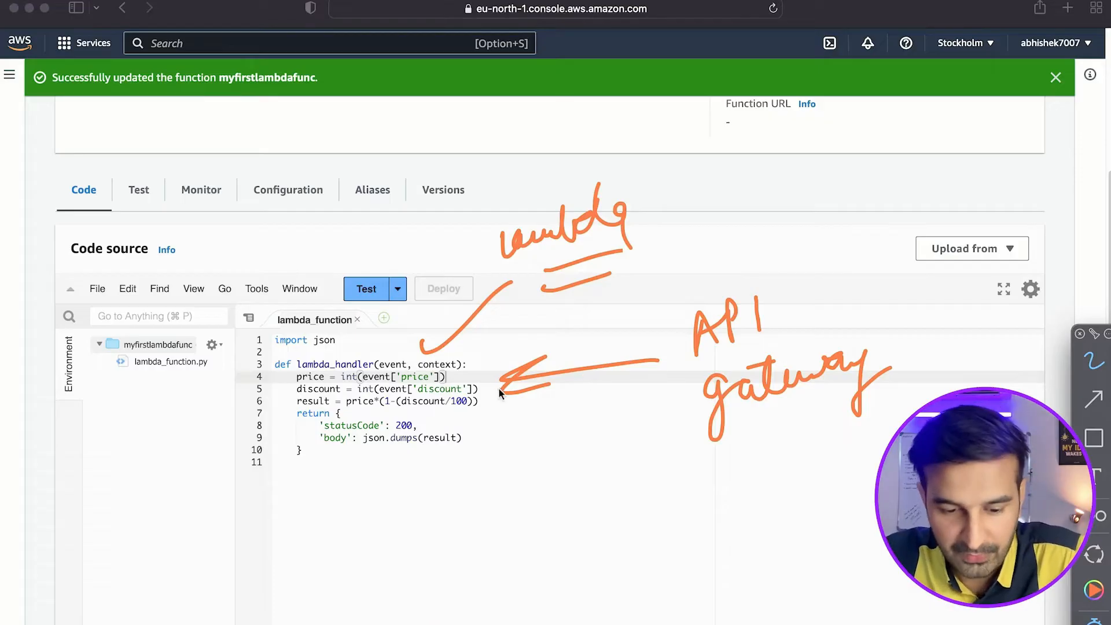
pyautogui.press('Escape')
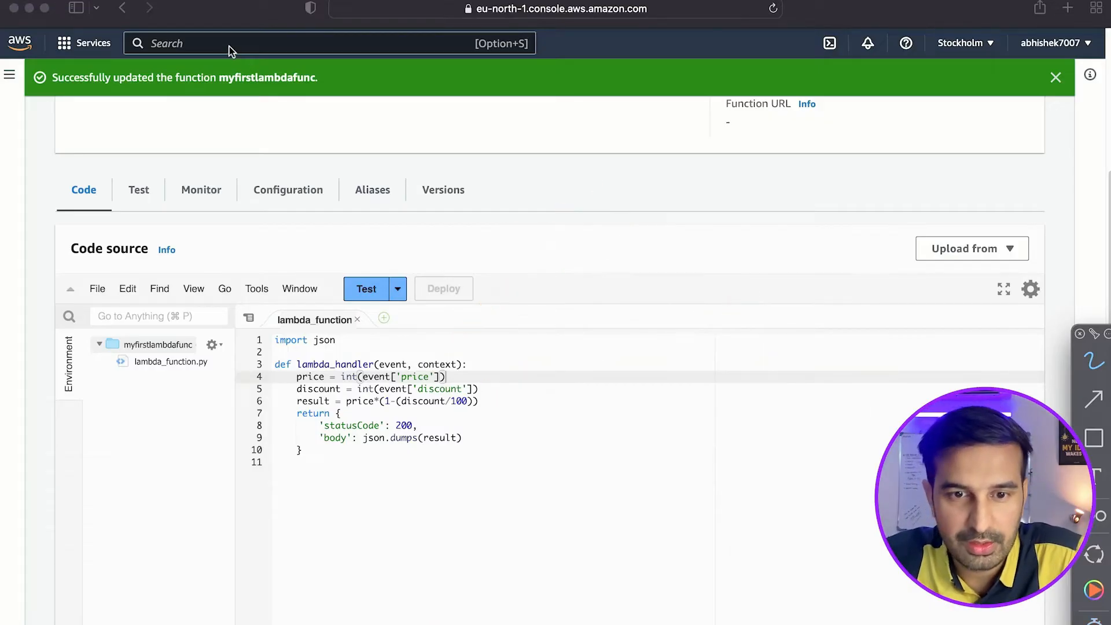
# Search the AWS services for api and open API Gateway in a new browser tab.
pyautogui.click(207, 44)
pyautogui.write('api')
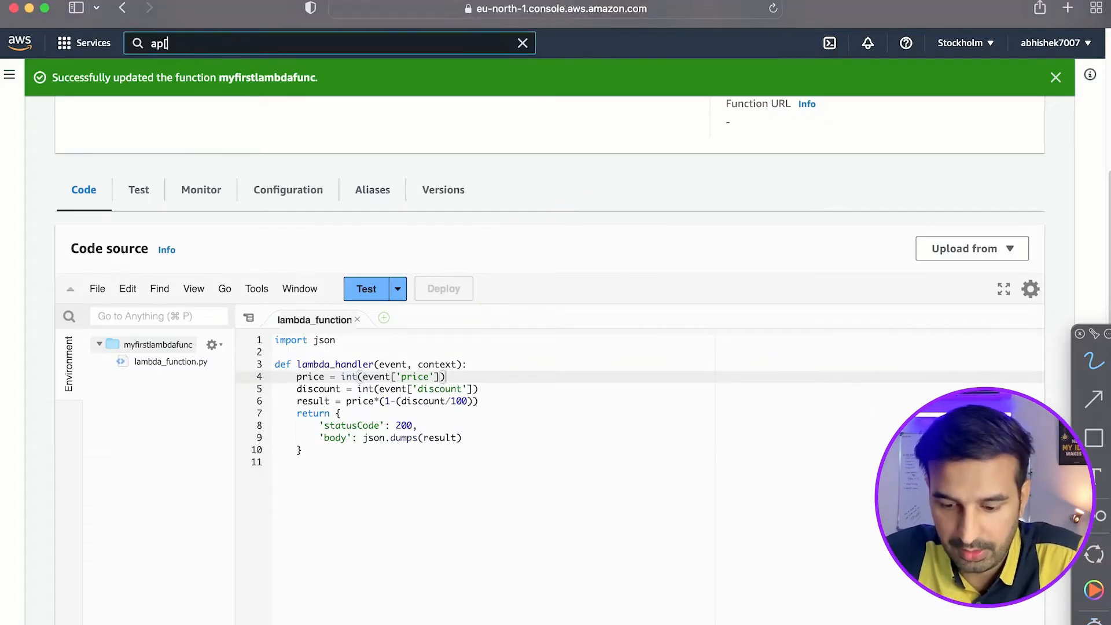
pyautogui.write('g')
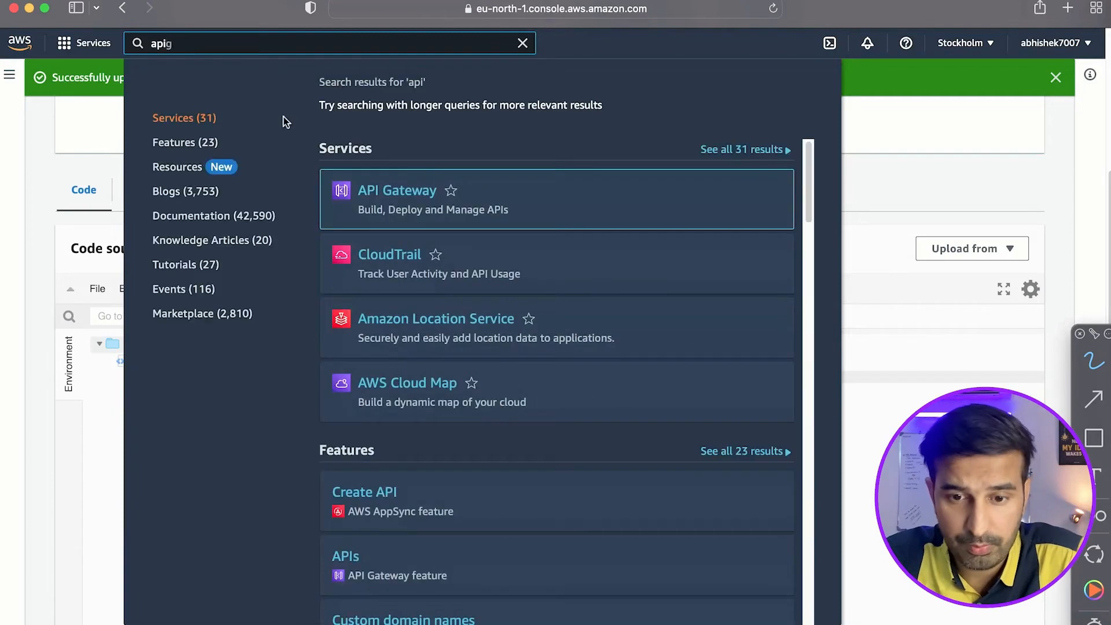
pyautogui.rightClick(392, 195)
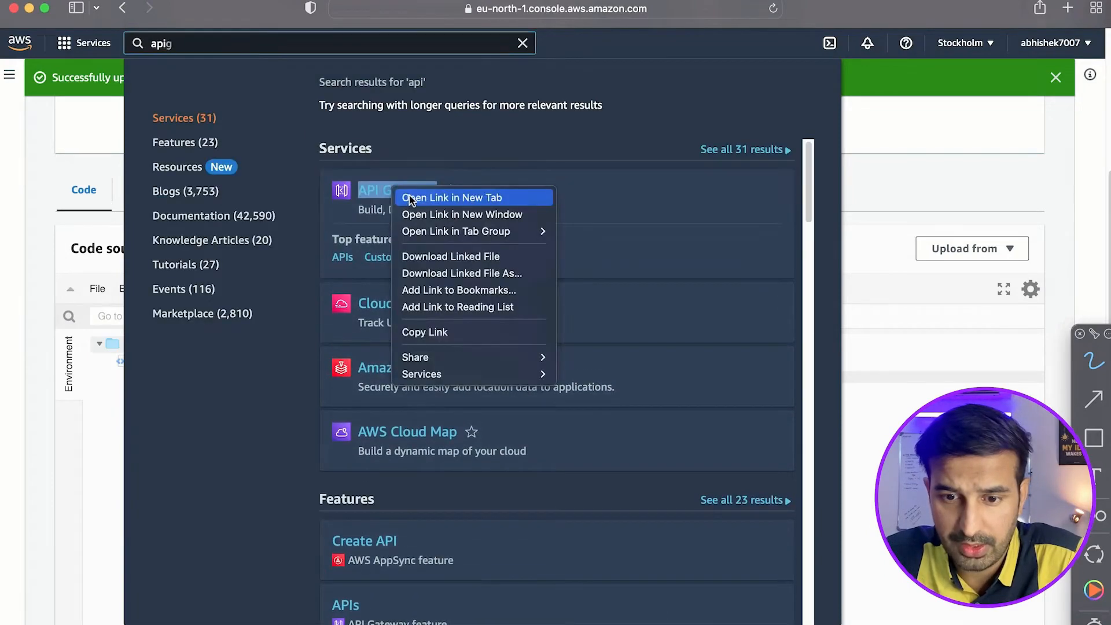
pyautogui.click(413, 196)
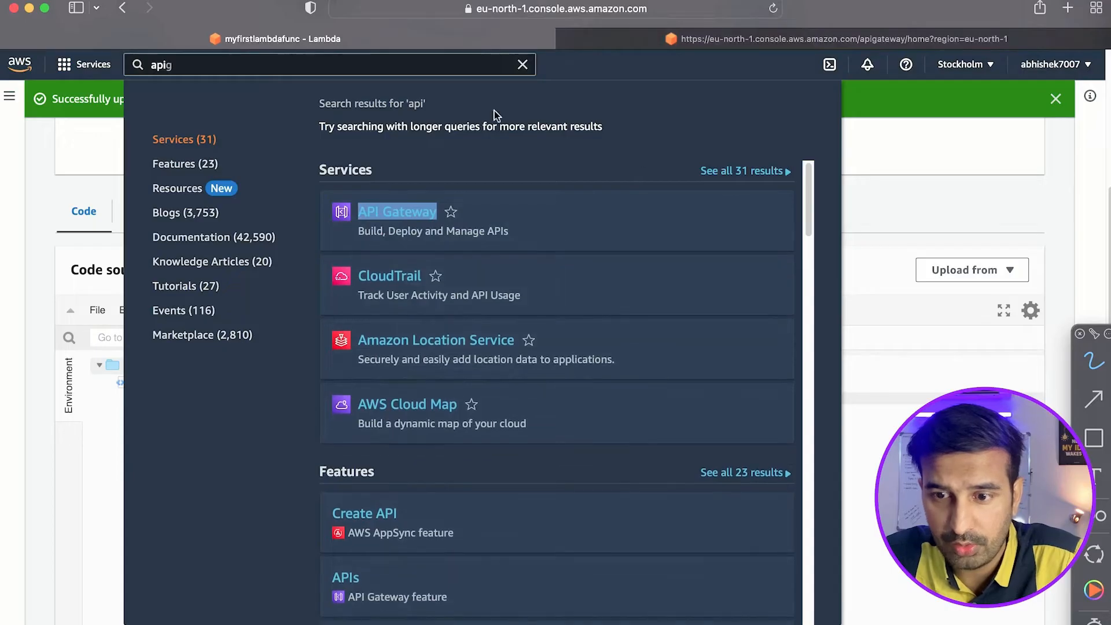
pyautogui.click(927, 110)
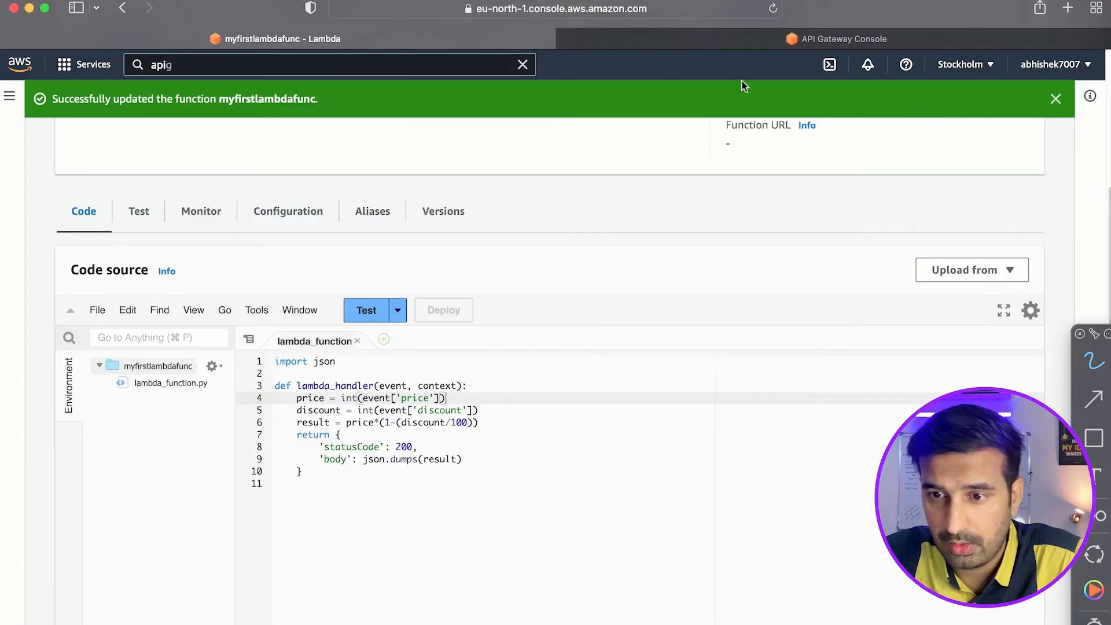
pyautogui.click(776, 41)
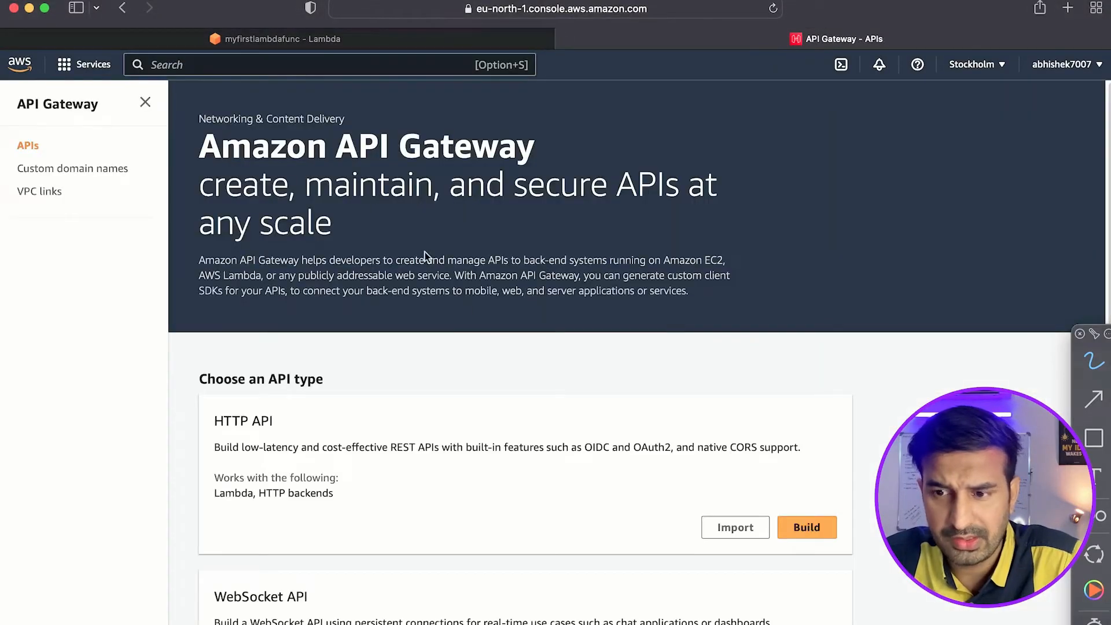
# Start building a public REST API, dismiss the welcome message and choose New API.
pyautogui.scroll(-5, 523, 307)
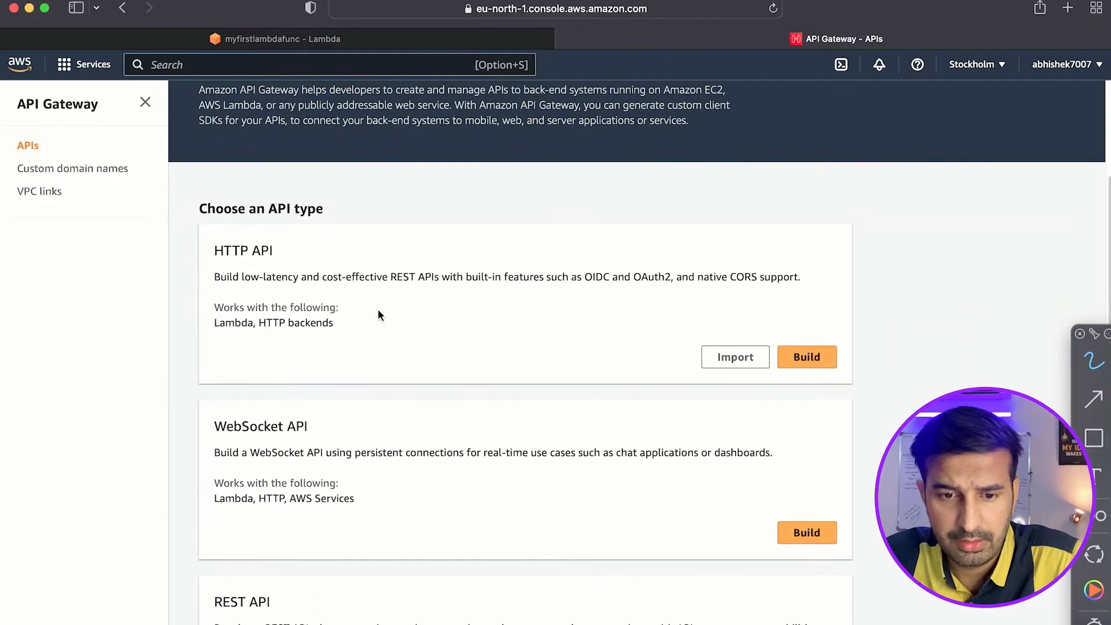
pyautogui.scroll(-6, 424, 315)
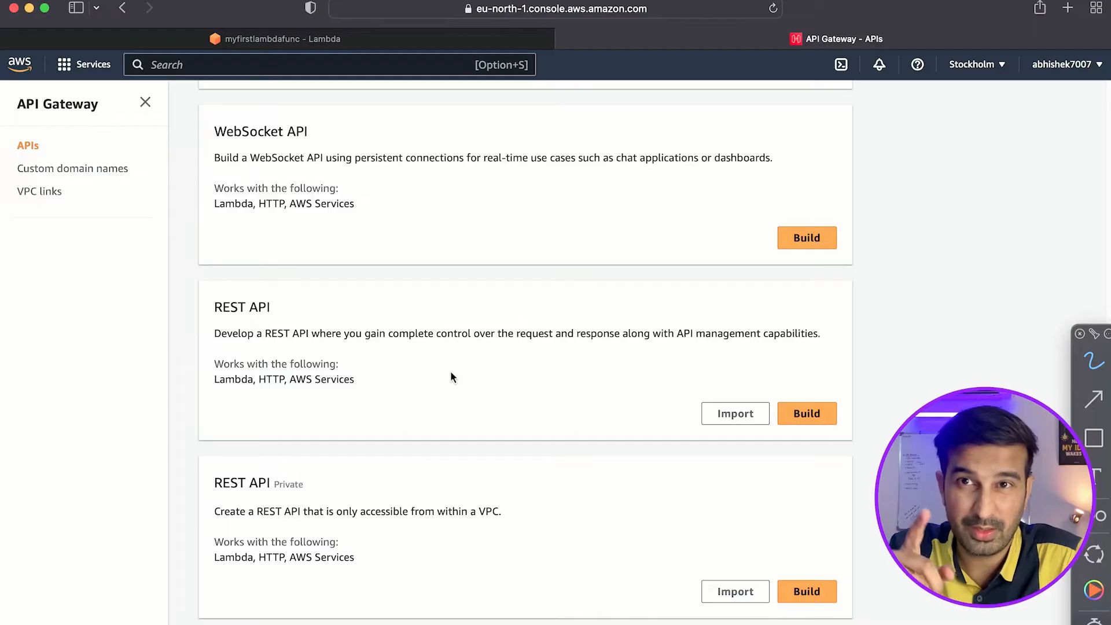
pyautogui.click(811, 414)
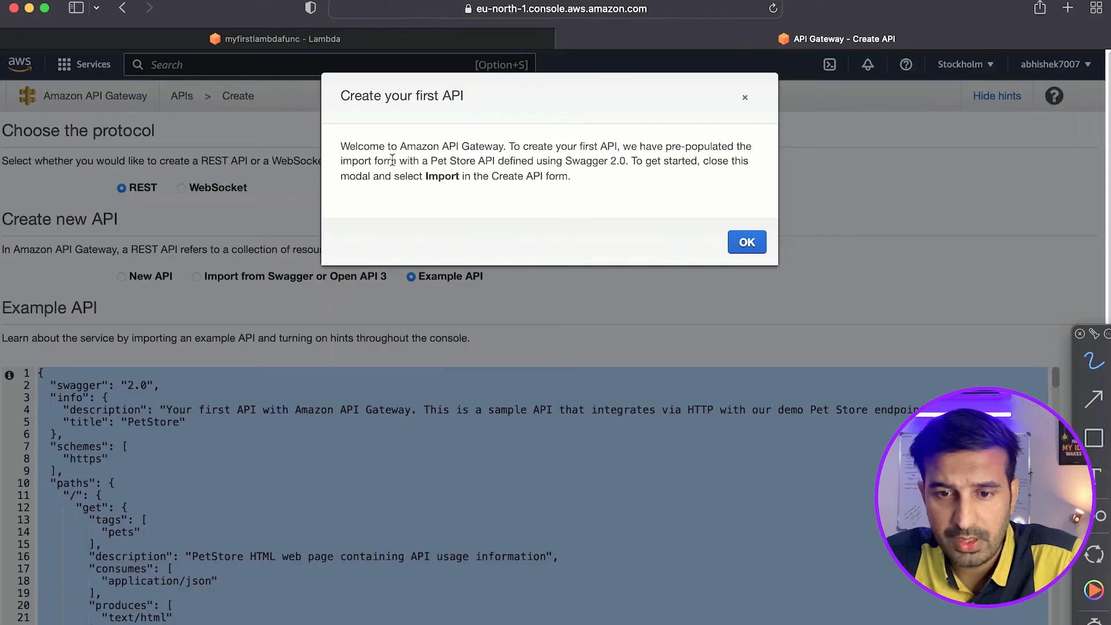
pyautogui.click(740, 242)
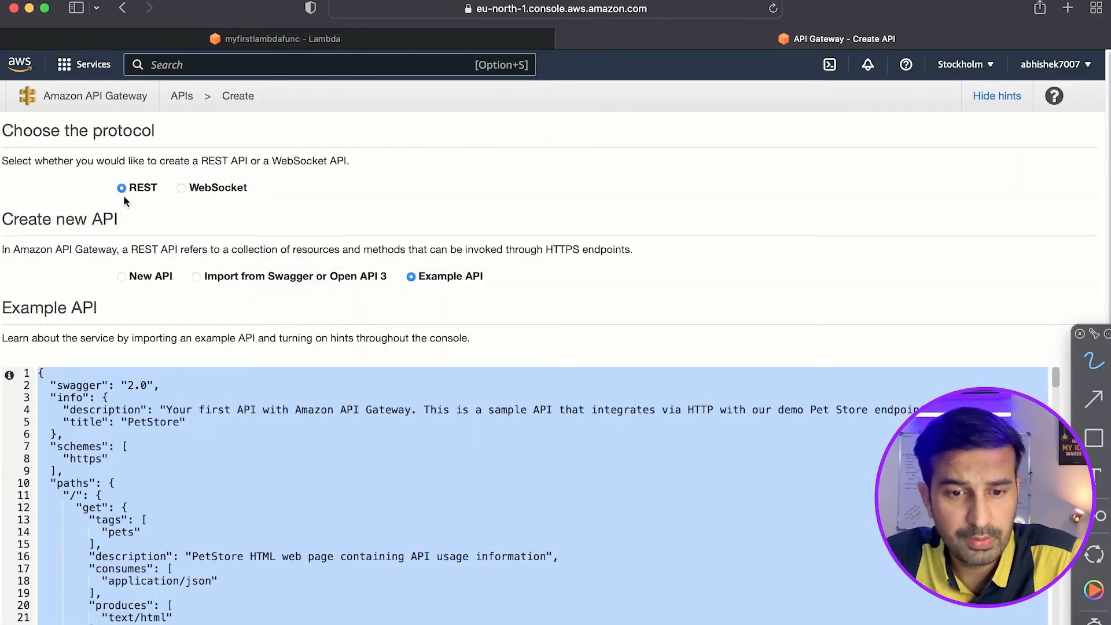
pyautogui.click(129, 279)
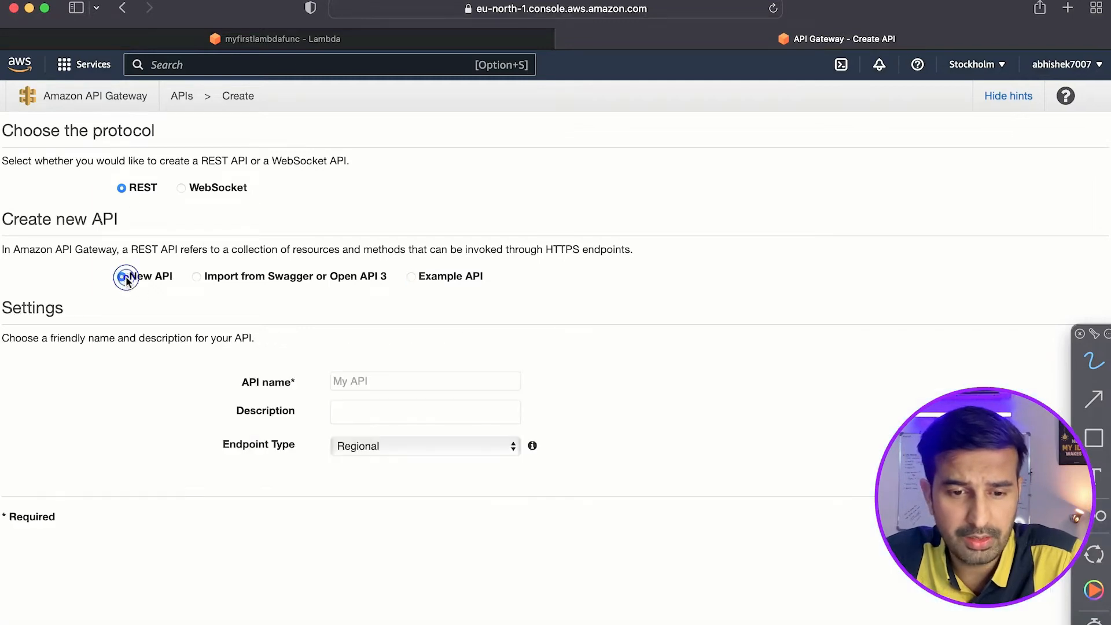
pyautogui.click(382, 387)
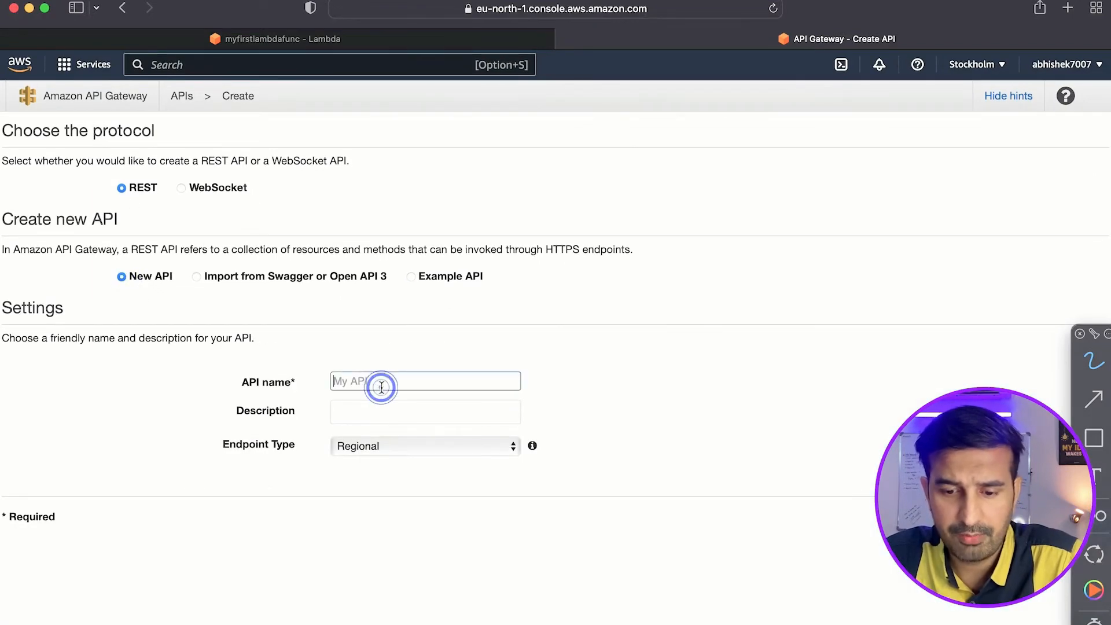
pyautogui.write('FindDiscount')
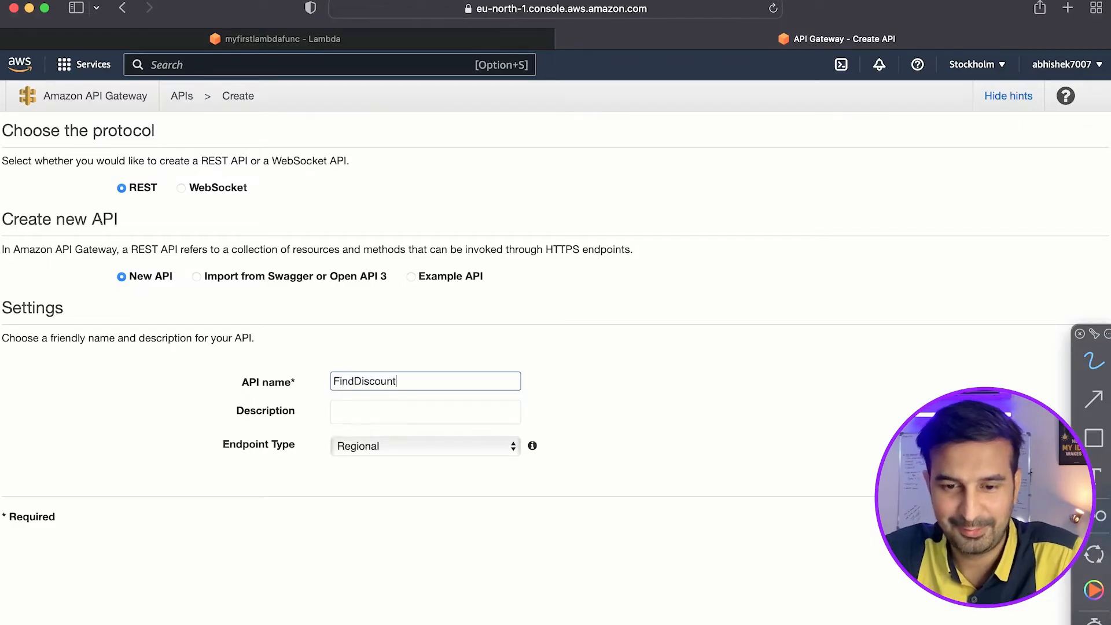
pyautogui.click(430, 347)
pyautogui.click(409, 382)
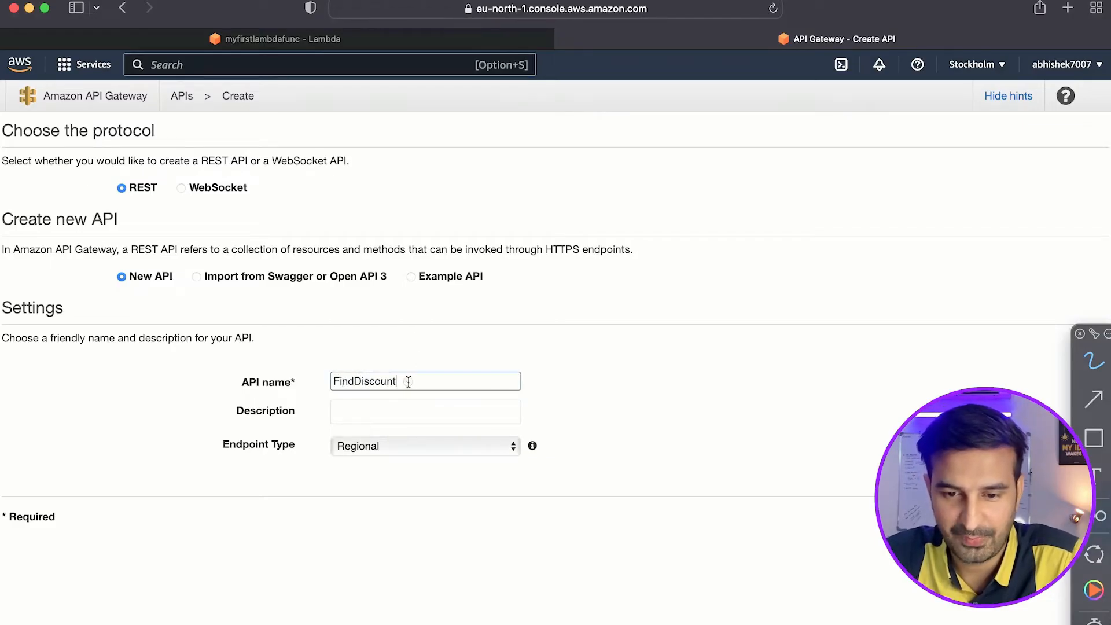
pyautogui.press('BackSpace')
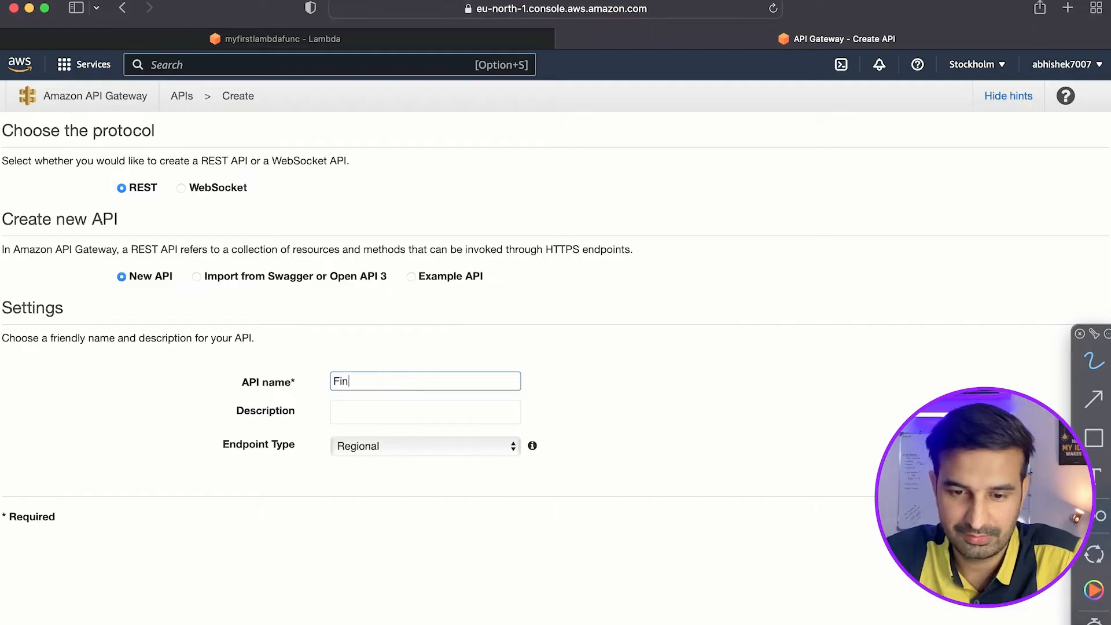
pyautogui.press('BackSpace')
pyautogui.press('BackSpace')
pyautogui.press('BackSpace')
pyautogui.press('BackSpace')
# Name the API CalculateDiscount, describe it as "Use the API to find discounted price", and create it.
pyautogui.write('CalculateDiscount')
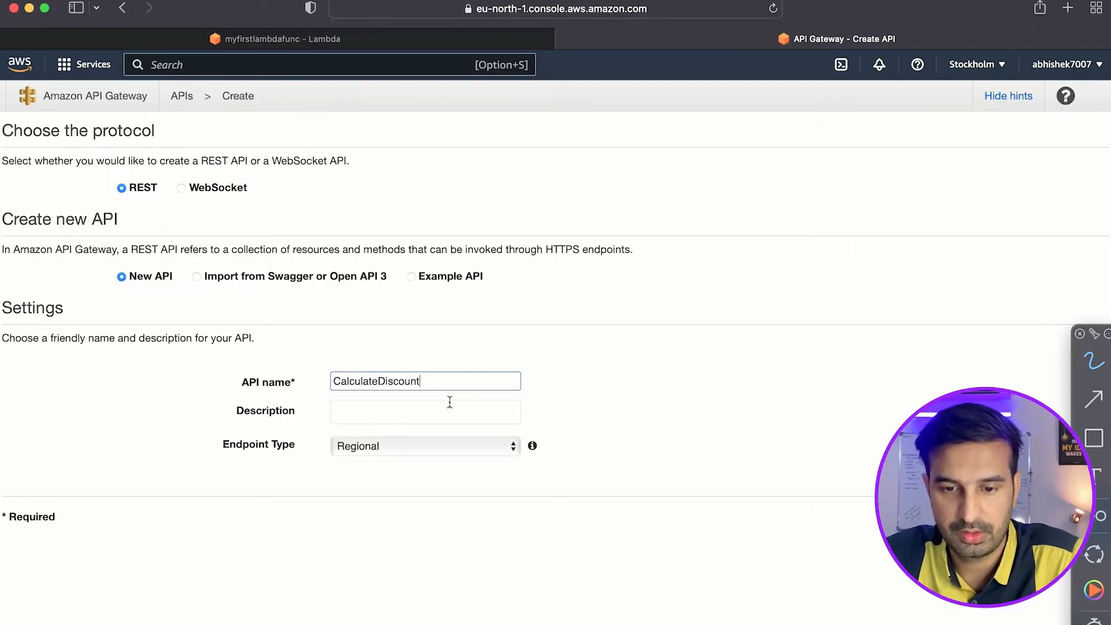
pyautogui.click(409, 408)
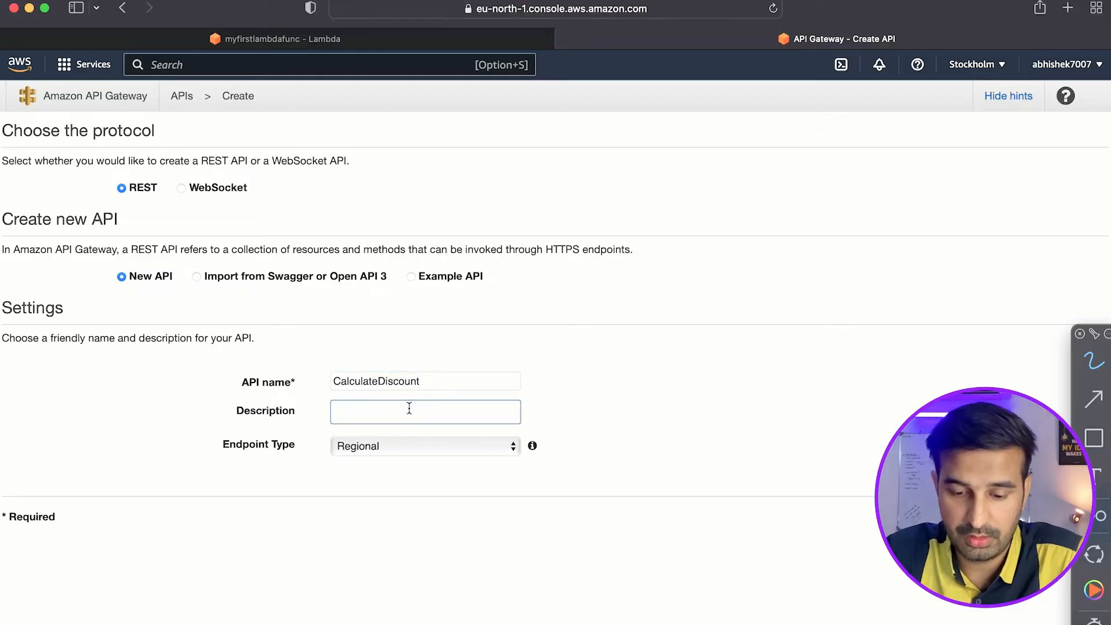
pyautogui.write('Use the PAI')
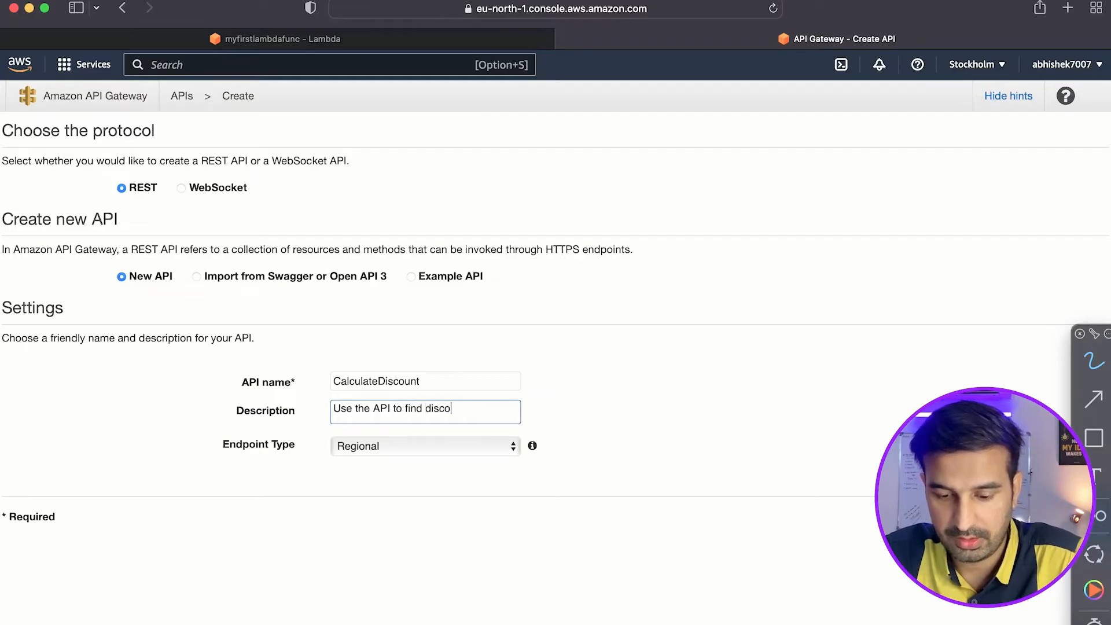
pyautogui.click(586, 466)
pyautogui.click(501, 448)
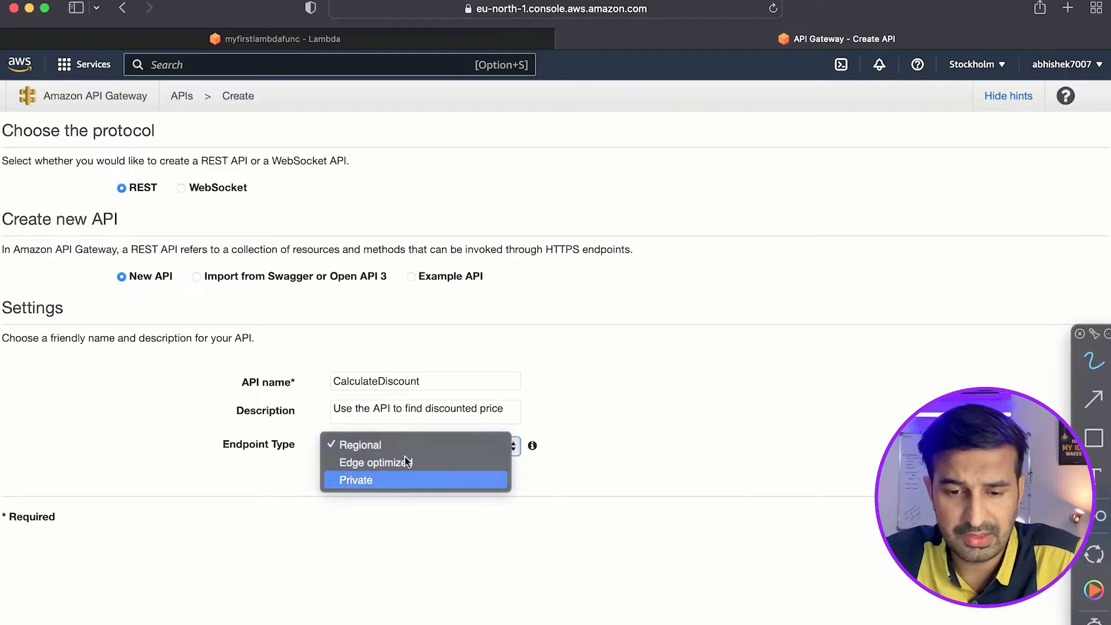
pyautogui.click(428, 466)
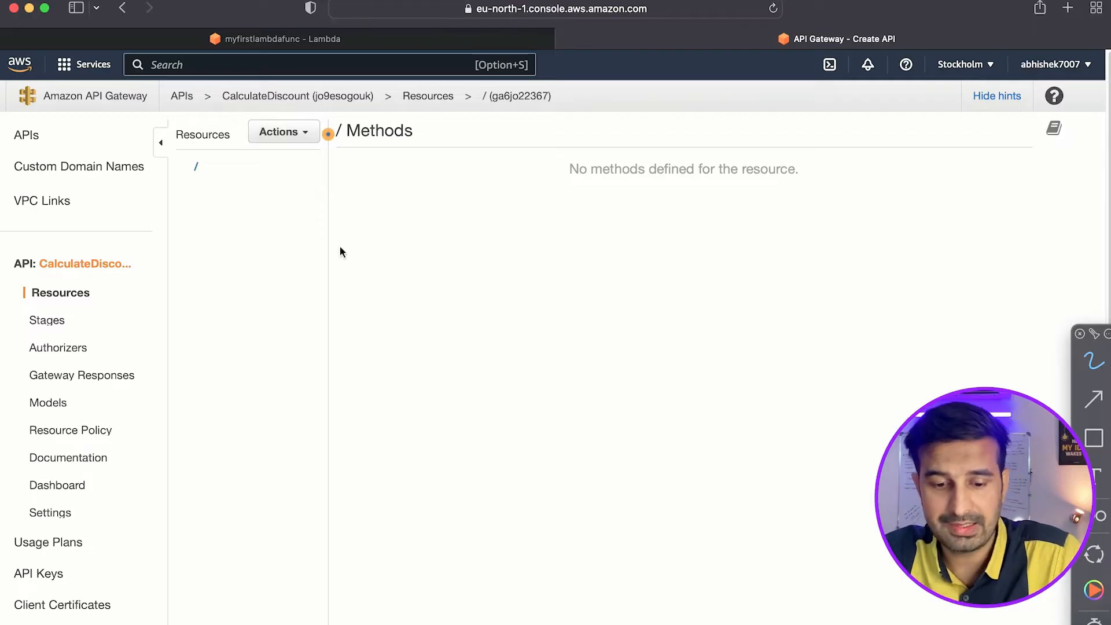
# Handwrite "HTTP" on the empty methods area with an arrow pointing to the words "GET" and "POST".
pyautogui.hotkey('ctrl', 'a')
pyautogui.moveTo(385, 248); pyautogui.dragTo(392, 289)
pyautogui.moveTo(386, 268); pyautogui.dragTo(415, 269)
pyautogui.moveTo(428, 244); pyautogui.dragTo(434, 267)
pyautogui.moveTo(413, 237); pyautogui.dragTo(446, 226)
pyautogui.moveTo(446, 285)
pyautogui.mouseDown()
pyautogui.moveTo(537, 340)
pyautogui.moveTo(538, 363)
pyautogui.mouseUp()
pyautogui.click(577, 303)
pyautogui.moveTo(583, 301); pyautogui.dragTo(605, 359)
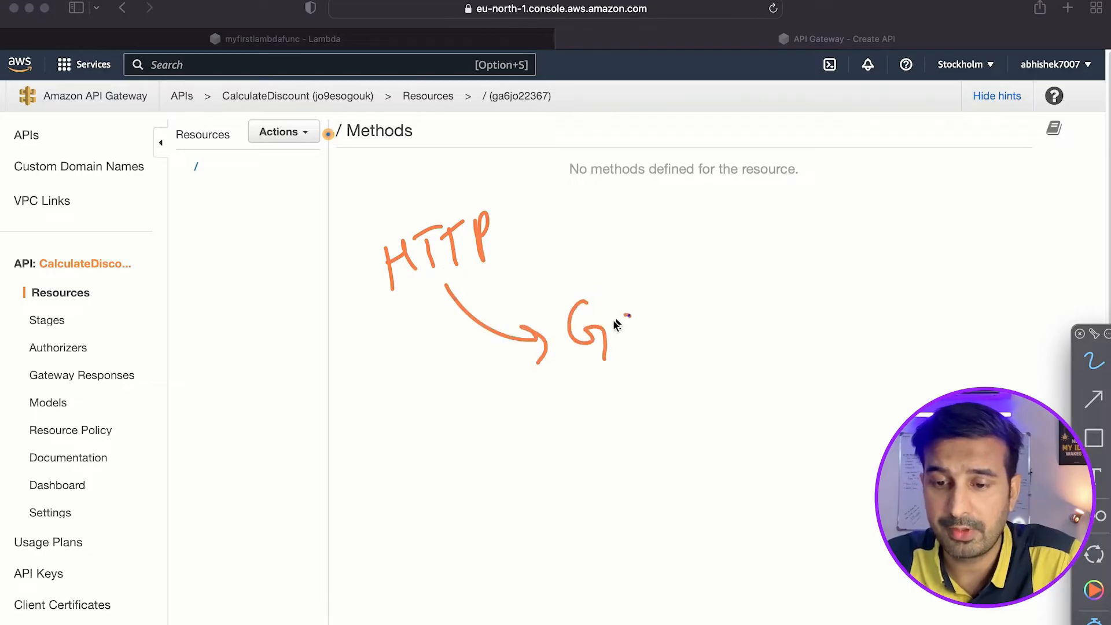
pyautogui.moveTo(645, 319); pyautogui.dragTo(669, 312)
pyautogui.moveTo(660, 313)
pyautogui.mouseDown()
pyautogui.moveTo(664, 353)
pyautogui.moveTo(630, 412)
pyautogui.mouseUp()
pyautogui.moveTo(658, 370)
pyautogui.mouseDown()
pyautogui.moveTo(712, 360)
pyautogui.moveTo(690, 402)
pyautogui.mouseUp()
# Draw an arrow from "POST" to an x, tick and double-underline "POST", and tick the root resource.
pyautogui.moveTo(752, 383); pyautogui.dragTo(839, 358)
pyautogui.moveTo(815, 354); pyautogui.dragTo(842, 377)
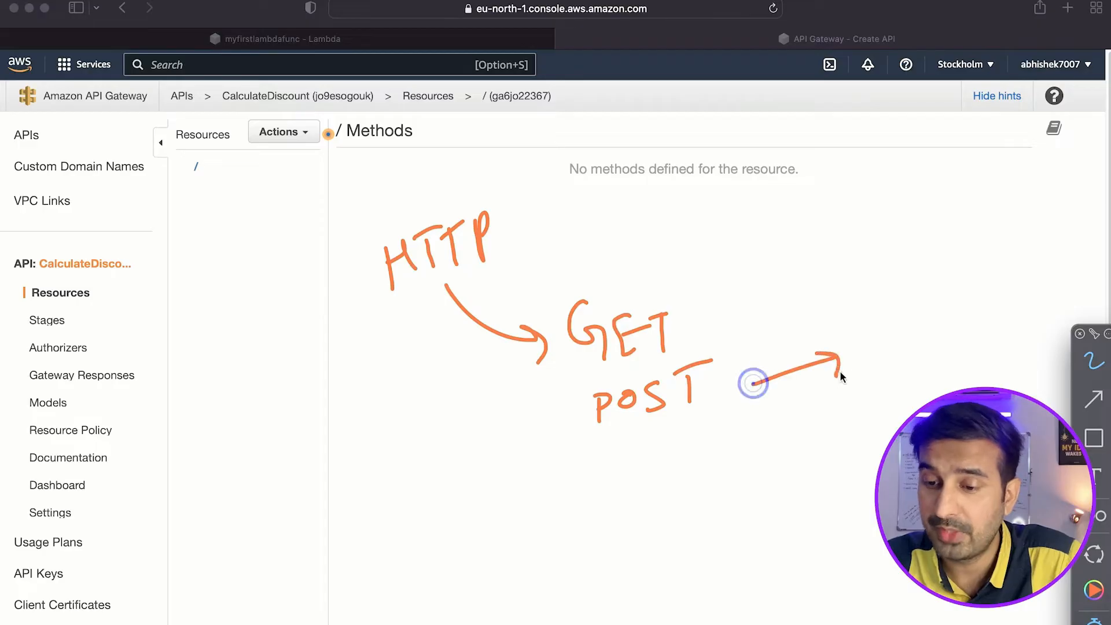
pyautogui.moveTo(877, 341); pyautogui.dragTo(900, 359)
pyautogui.moveTo(898, 337); pyautogui.dragTo(884, 362)
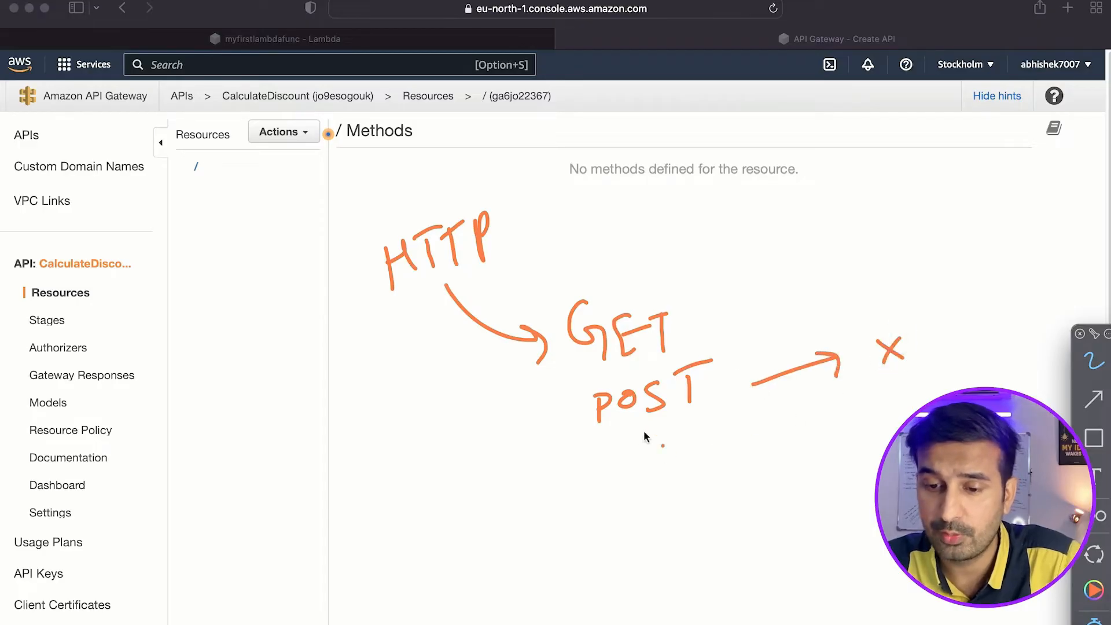
pyautogui.moveTo(517, 419)
pyautogui.mouseDown()
pyautogui.moveTo(565, 393)
pyautogui.moveTo(598, 401)
pyautogui.mouseUp()
pyautogui.moveTo(612, 450)
pyautogui.mouseDown()
pyautogui.moveTo(706, 421)
pyautogui.moveTo(697, 438)
pyautogui.moveTo(711, 437)
pyautogui.mouseUp()
pyautogui.click(318, 215)
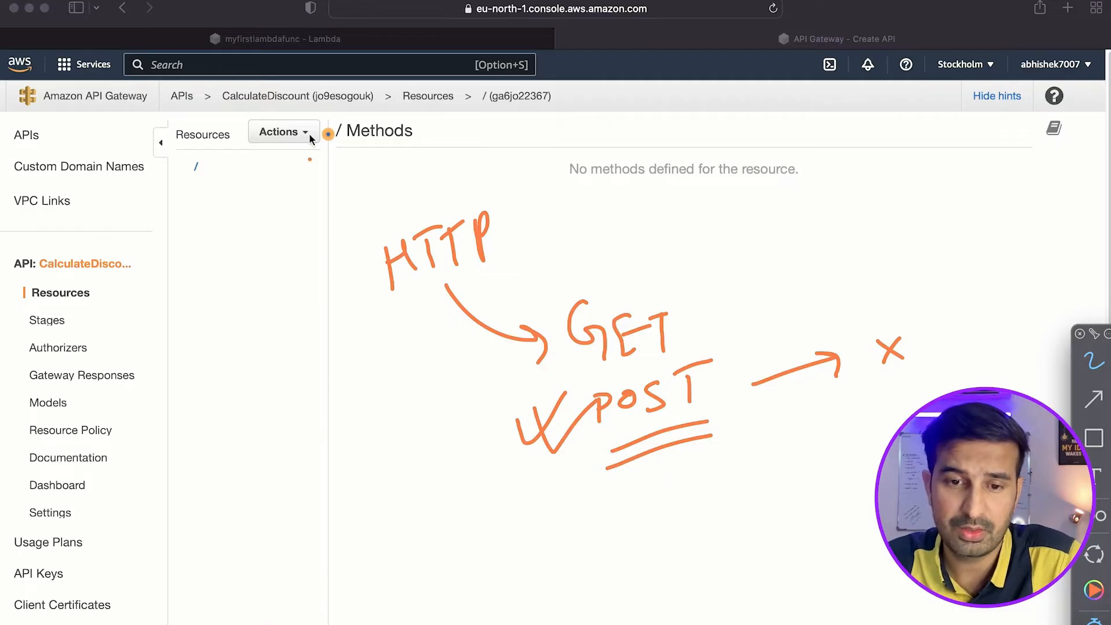
pyautogui.moveTo(243, 175); pyautogui.dragTo(276, 159)
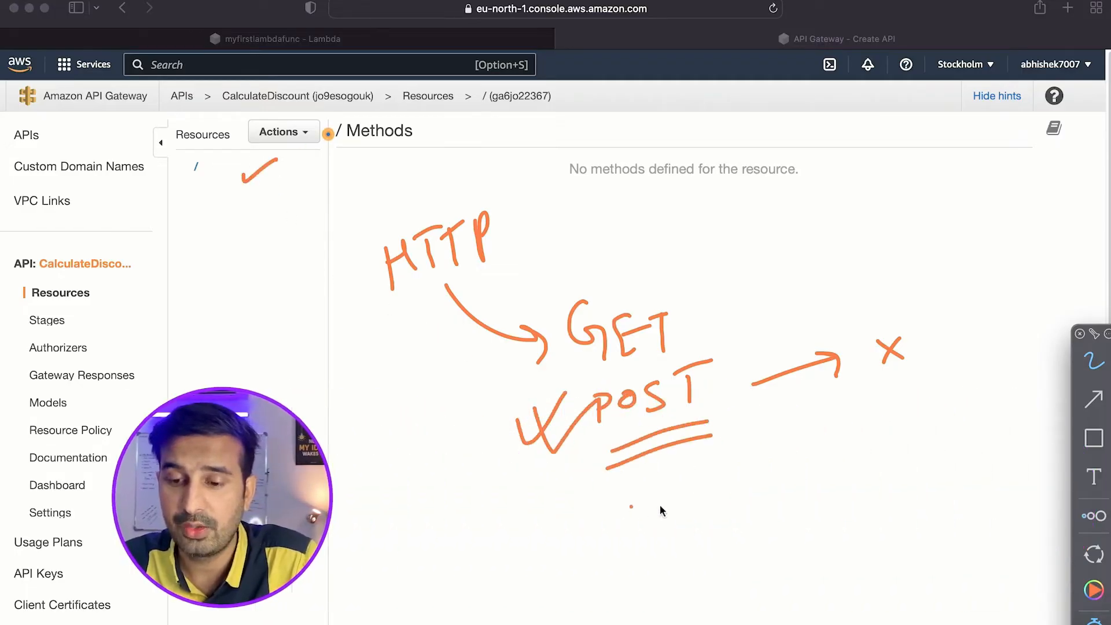
# Handwrite a double-underlined "API" below the POST note, with an arrow pointing to an underlined "Lambda".
pyautogui.moveTo(670, 528)
pyautogui.mouseDown()
pyautogui.moveTo(675, 508)
pyautogui.moveTo(726, 486)
pyautogui.moveTo(752, 494)
pyautogui.moveTo(745, 469)
pyautogui.mouseUp()
pyautogui.click(715, 480)
pyautogui.moveTo(680, 569); pyautogui.dragTo(768, 541)
pyautogui.moveTo(639, 519)
pyautogui.mouseDown()
pyautogui.moveTo(558, 526)
pyautogui.moveTo(539, 550)
pyautogui.mouseUp()
pyautogui.moveTo(412, 543); pyautogui.dragTo(487, 515)
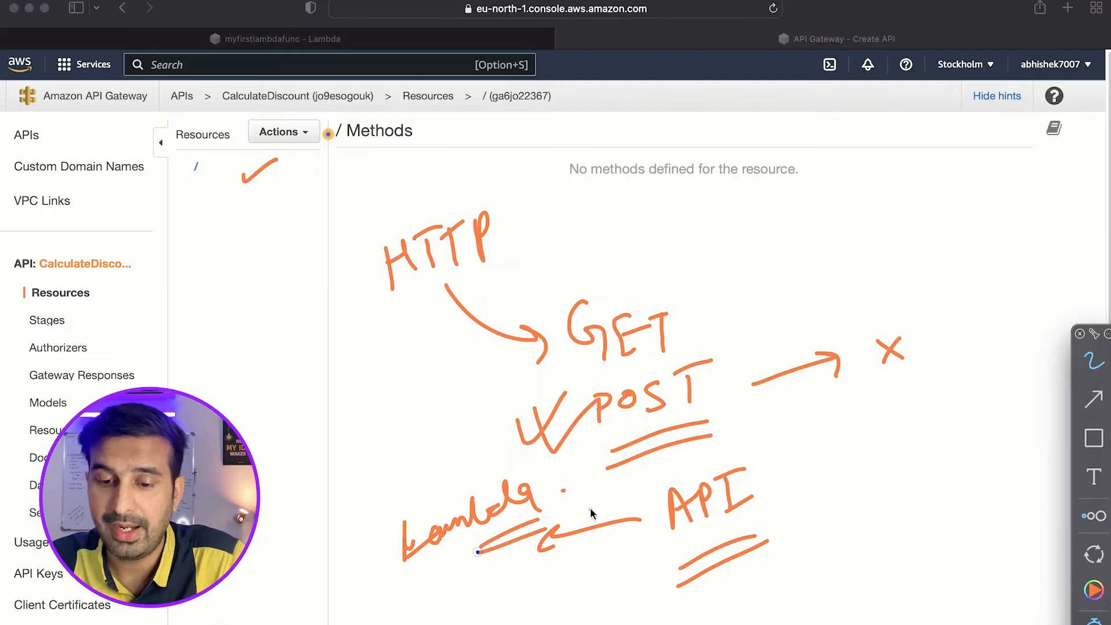
# Draw an arrow from "API" to a handwritten "Deploy API" and clear all annotations.
pyautogui.moveTo(775, 481); pyautogui.dragTo(840, 460)
pyautogui.moveTo(858, 417)
pyautogui.mouseDown()
pyautogui.moveTo(908, 447)
pyautogui.moveTo(930, 425)
pyautogui.mouseUp()
pyautogui.moveTo(944, 476); pyautogui.dragTo(977, 460)
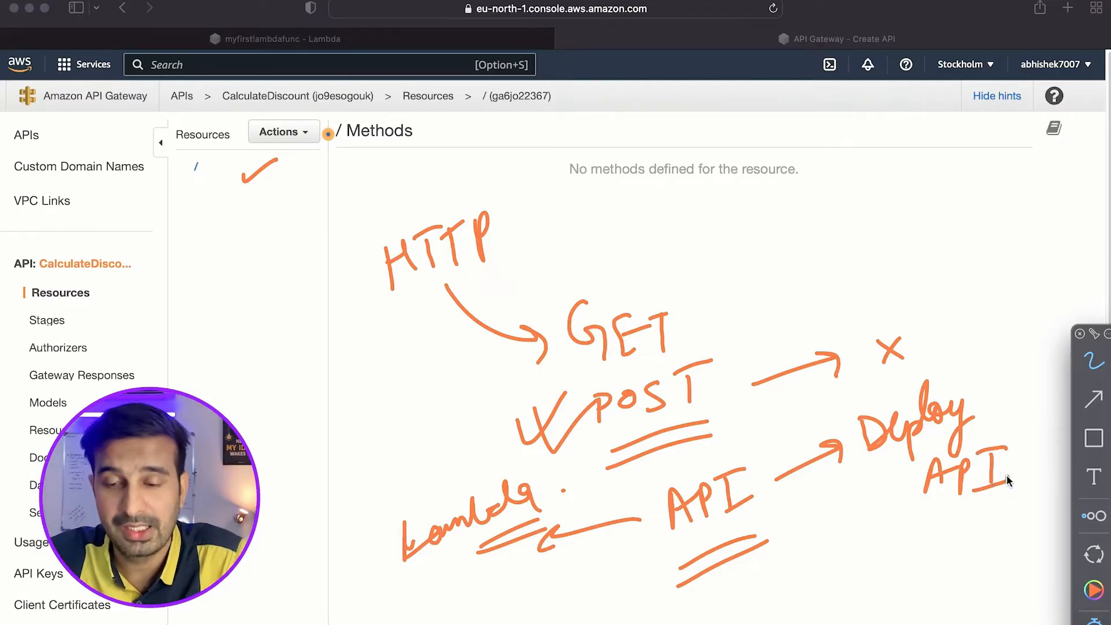
pyautogui.press('Delete')
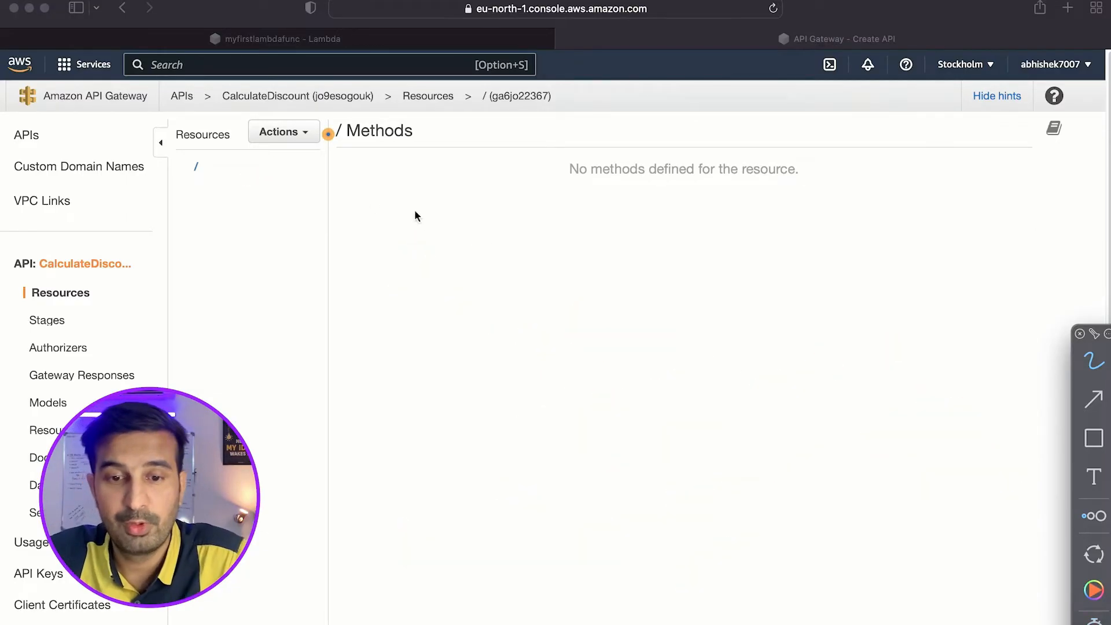
# Create a POST method on the root resource of the CalculateDiscount API.
pyautogui.click(288, 138)
pyautogui.click(292, 135)
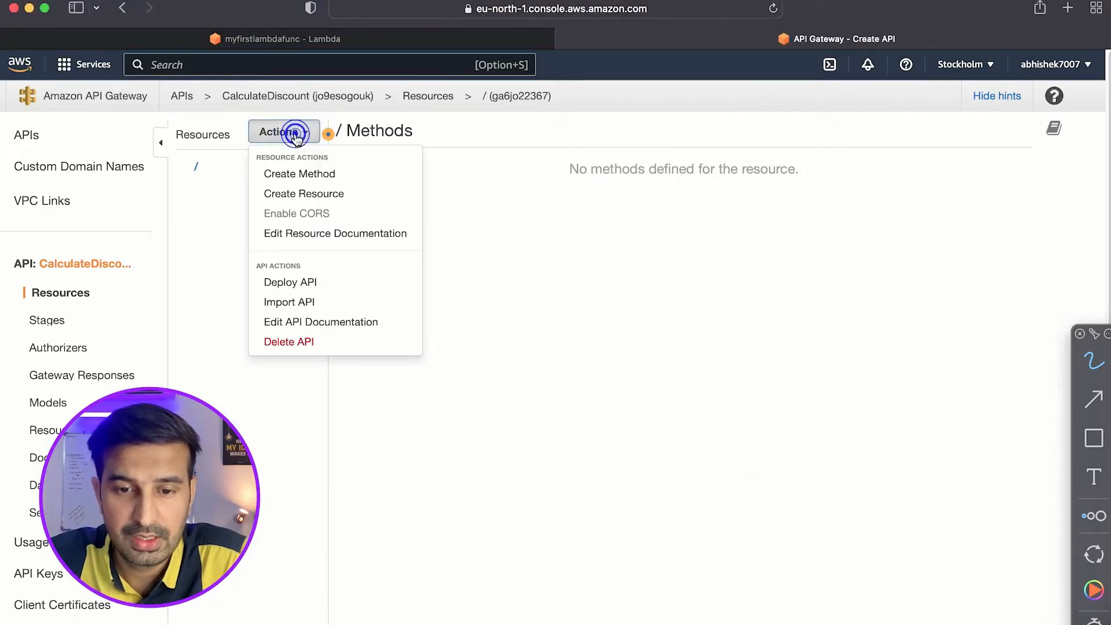
pyautogui.click(300, 181)
pyautogui.click(258, 184)
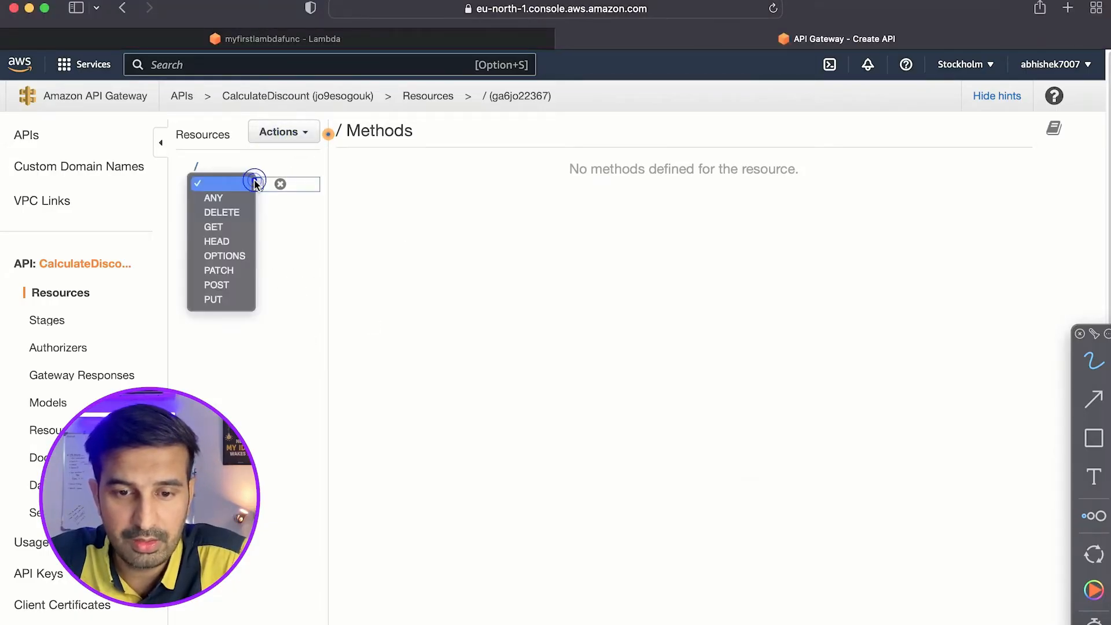
pyautogui.click(227, 284)
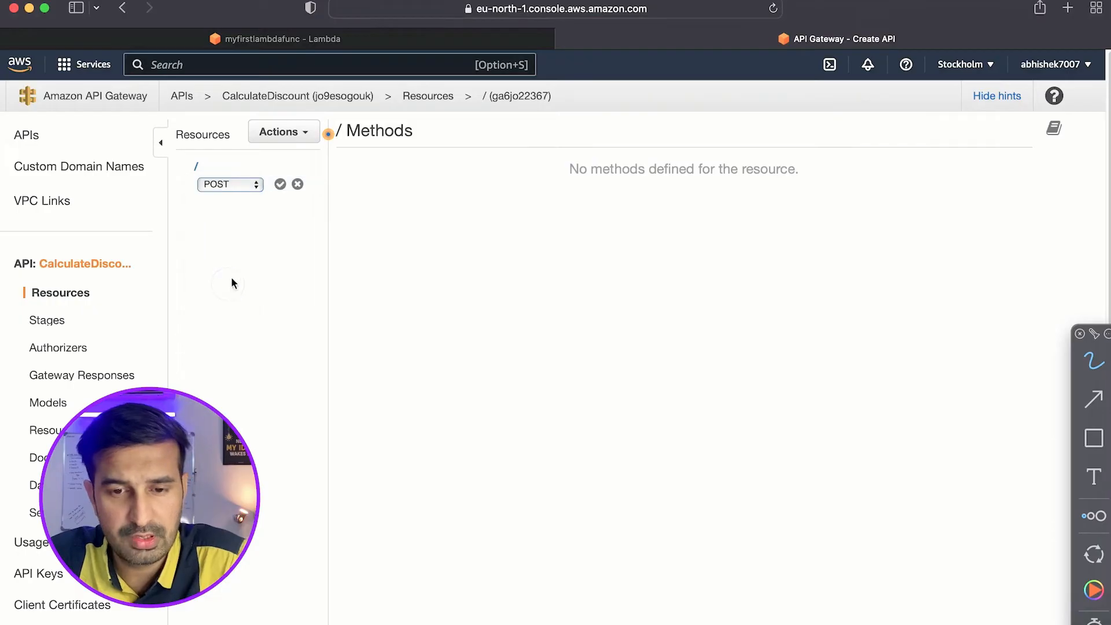
pyautogui.click(279, 185)
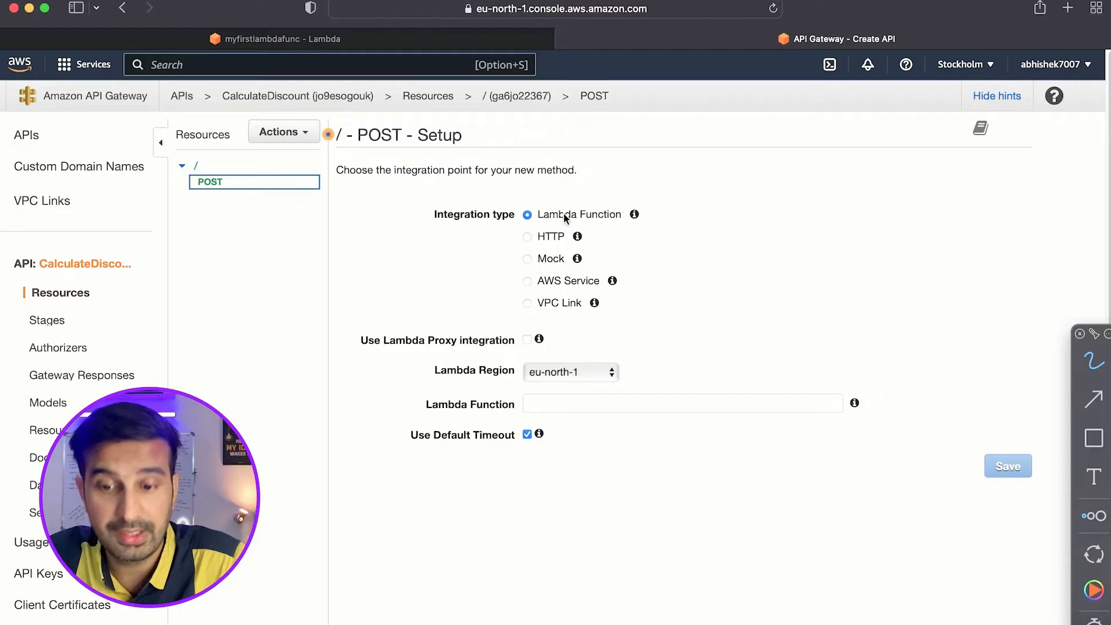
# Integrate the POST method with the Lambda function myfirstlambdafunc, save, and grant API Gateway permission to invoke it.
pyautogui.click(570, 410)
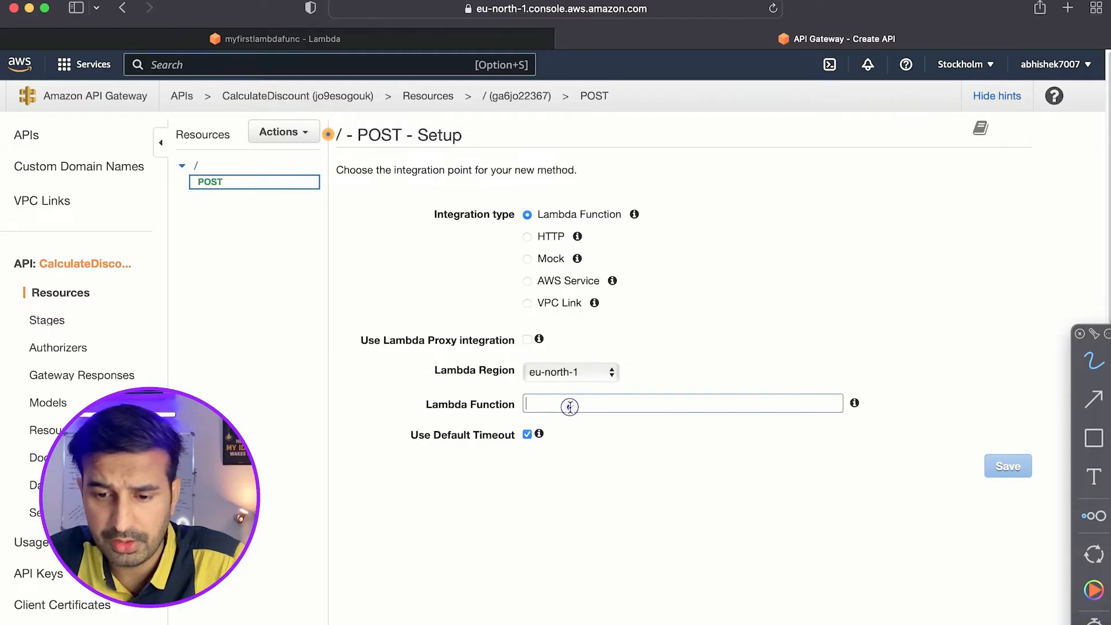
pyautogui.write('my')
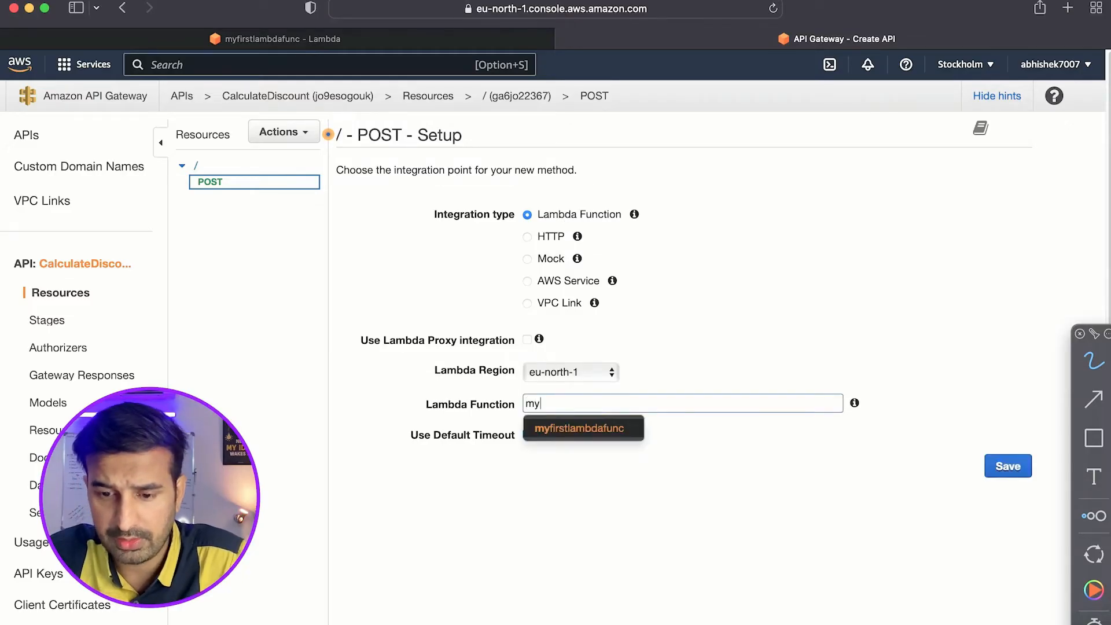
pyautogui.click(590, 431)
pyautogui.click(1002, 470)
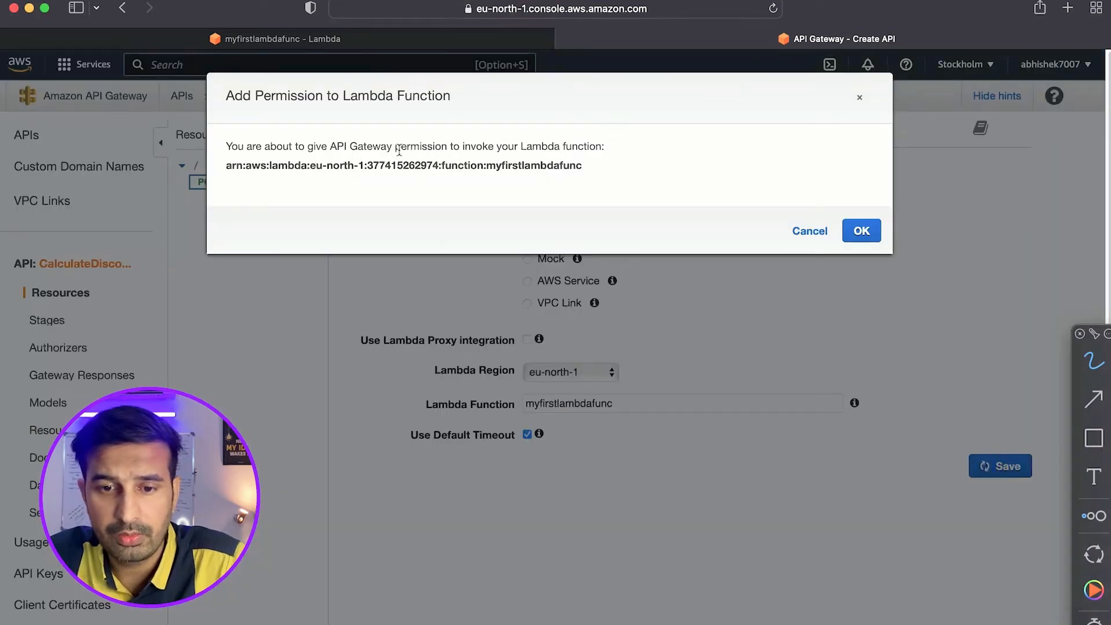
pyautogui.click(862, 231)
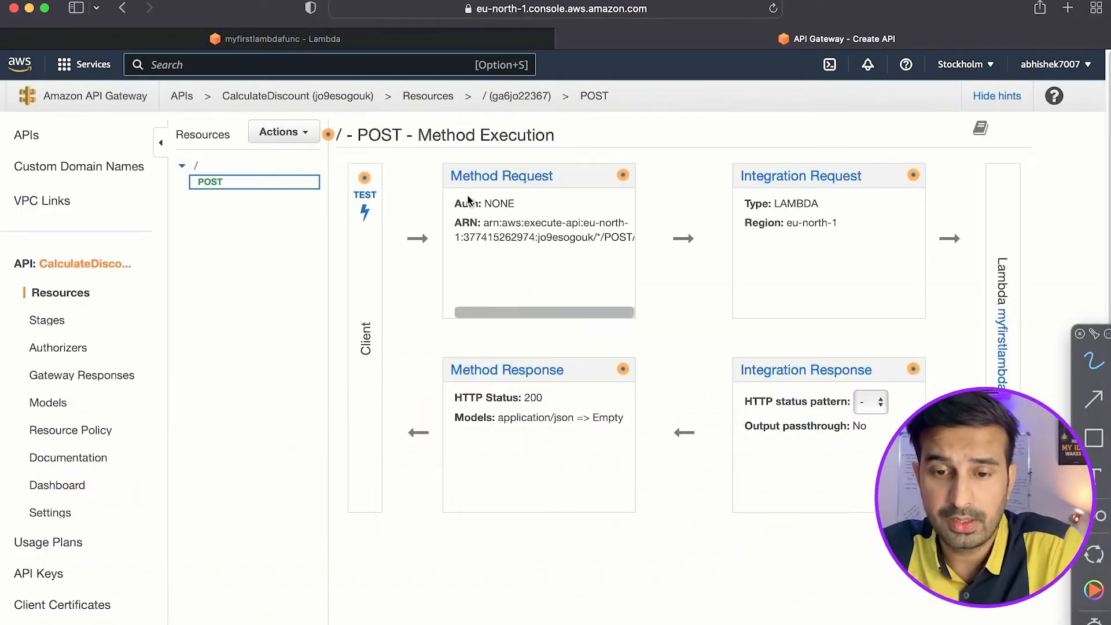
# Open the POST method's test page and start a JSON request body with "price": 1500.
pyautogui.click(365, 204)
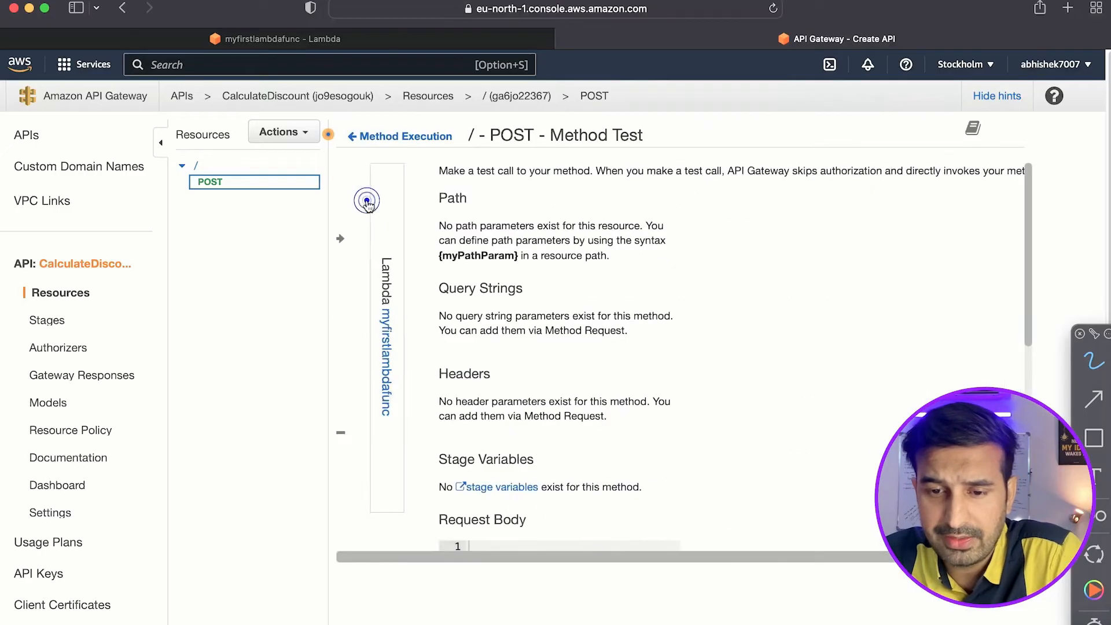
pyautogui.scroll(-5, 548, 384)
pyautogui.click(446, 320)
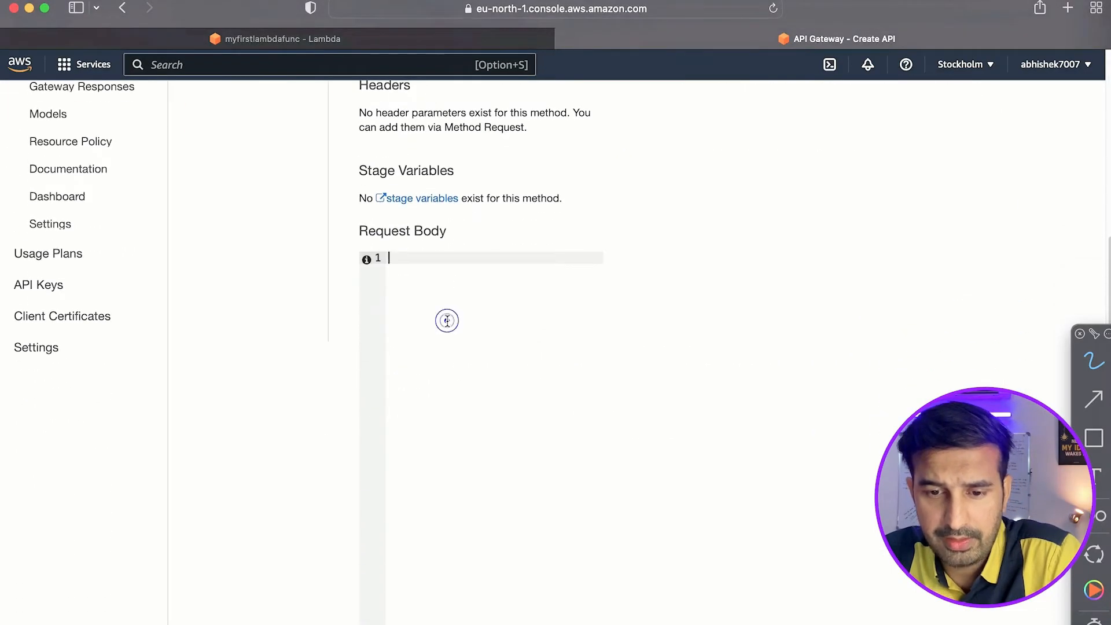
pyautogui.write('{}')
pyautogui.write('"')
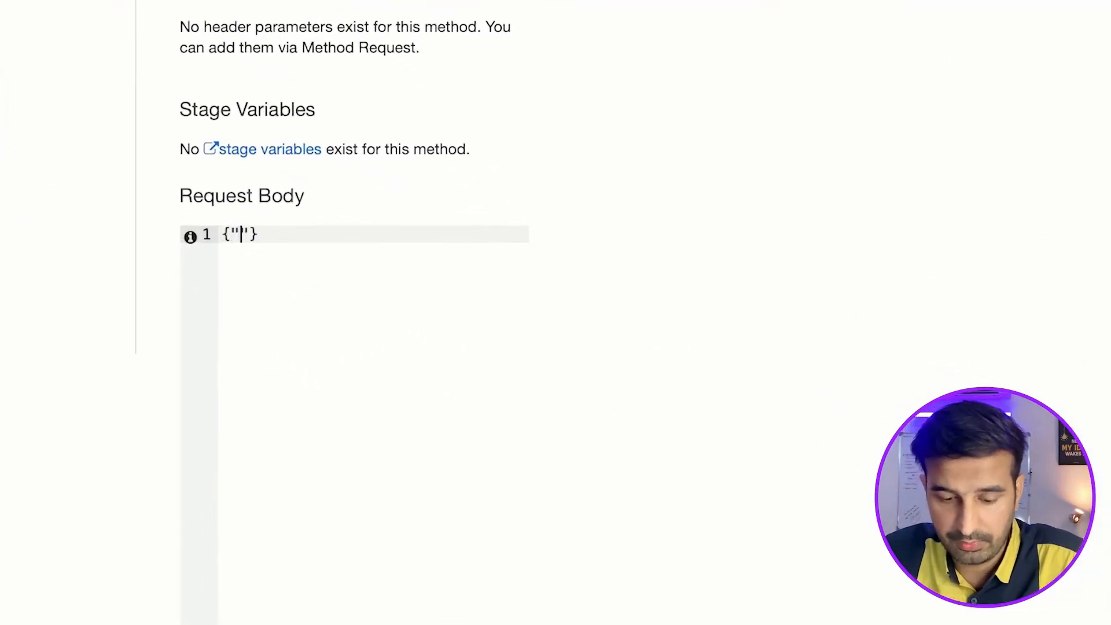
pyautogui.write('price":')
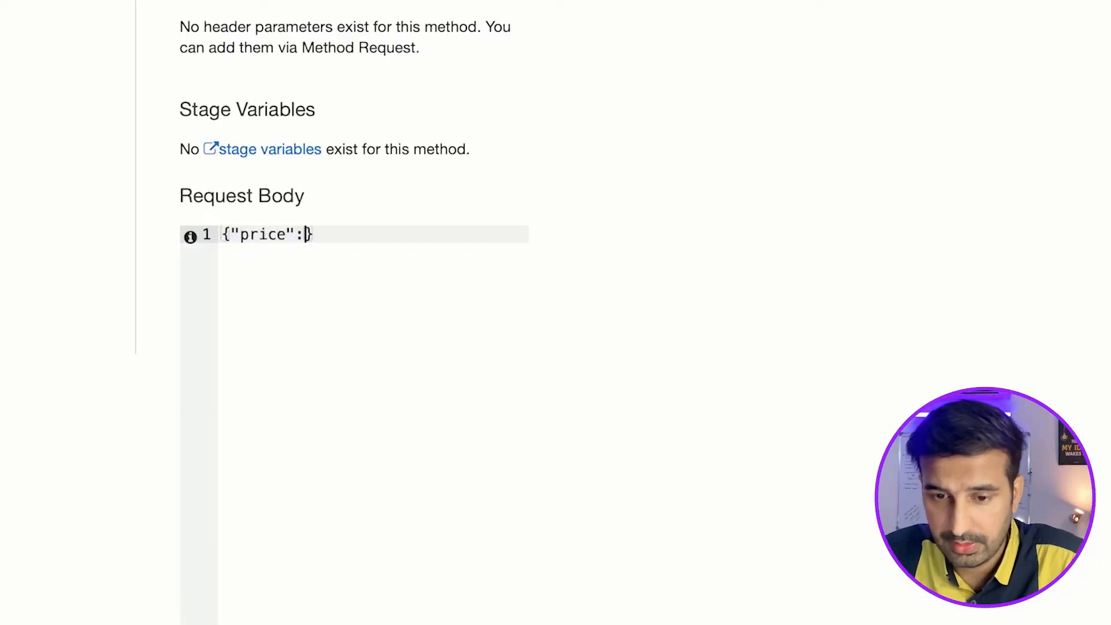
pyautogui.write(' 1500')
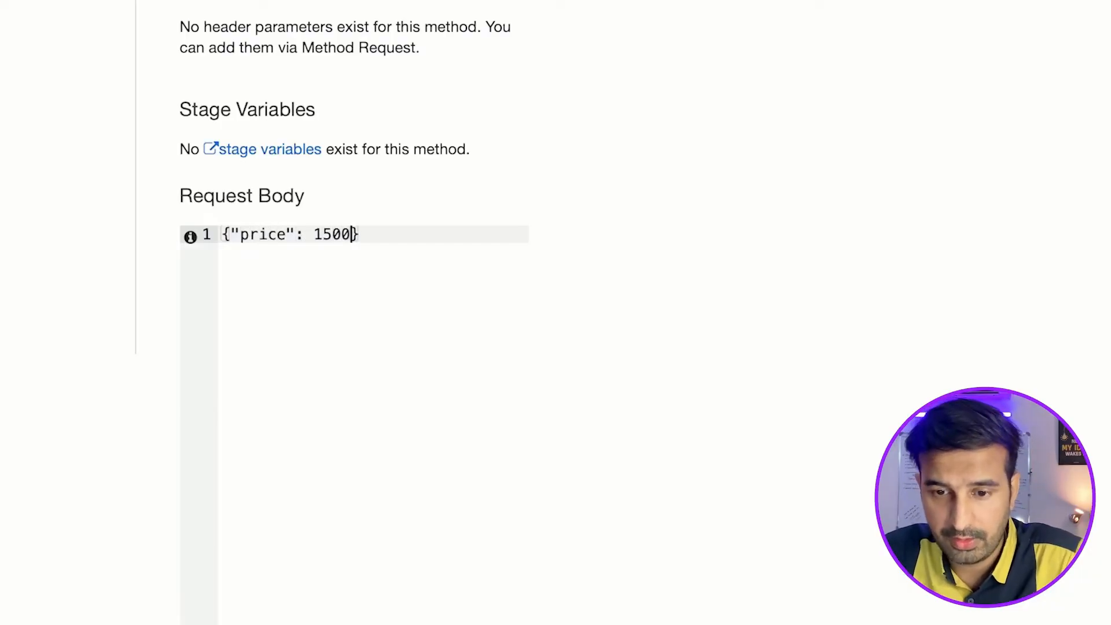
pyautogui.write(',')
# Add a "discount" key to the request body and place the price on its own indented line.
pyautogui.press('Return')
pyautogui.write('"discount"')
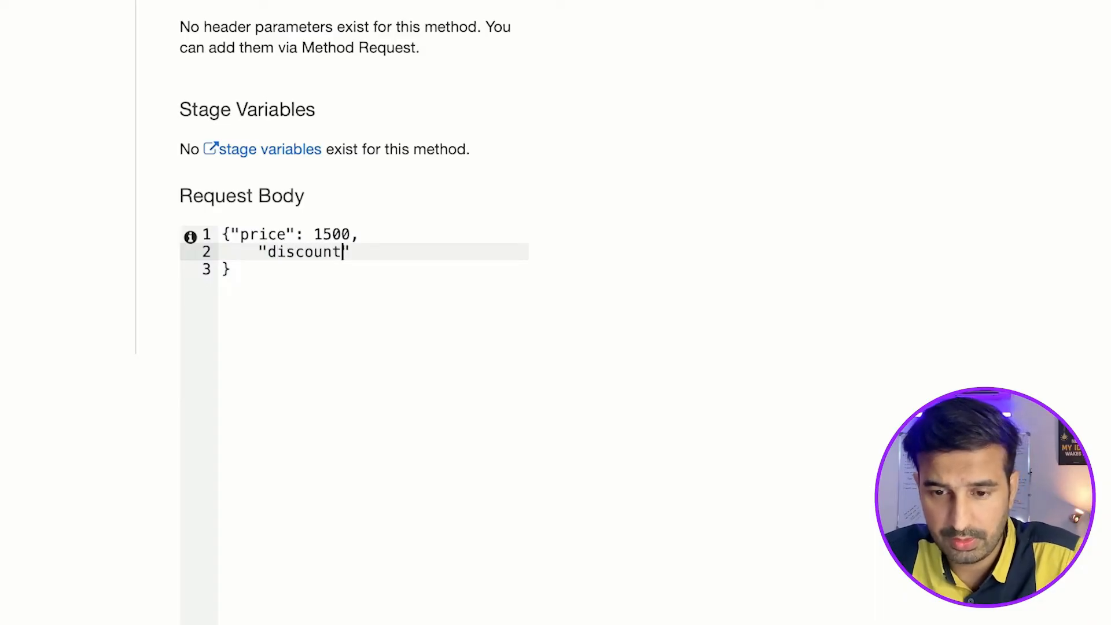
pyautogui.write(':')
pyautogui.press('Up')
pyautogui.press('Up')
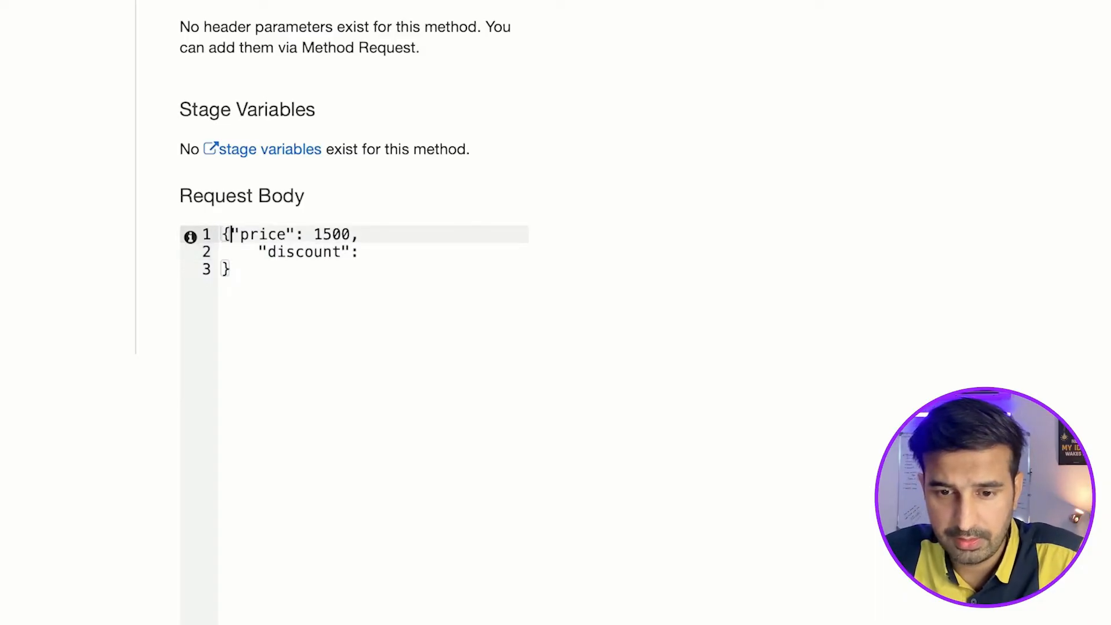
pyautogui.press('Return')
pyautogui.press('Tab')
pyautogui.press('Down')
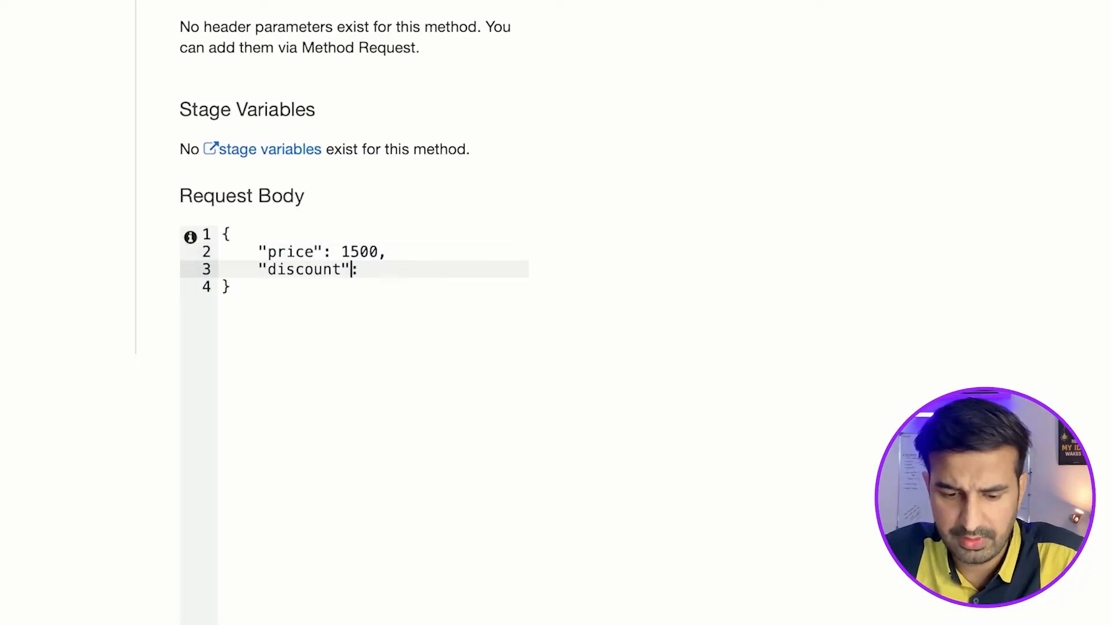
# Set the discount value in the request body to 50, placing the colon directly after the key.
pyautogui.write('50')
pyautogui.click(368, 367)
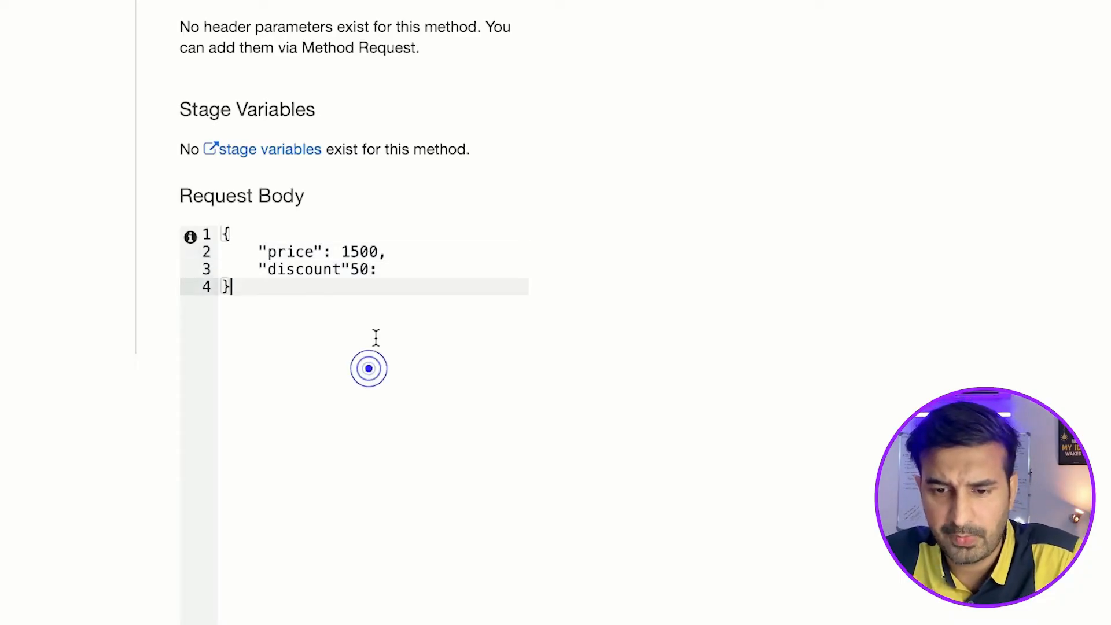
pyautogui.click(394, 271)
pyautogui.press('BackSpace')
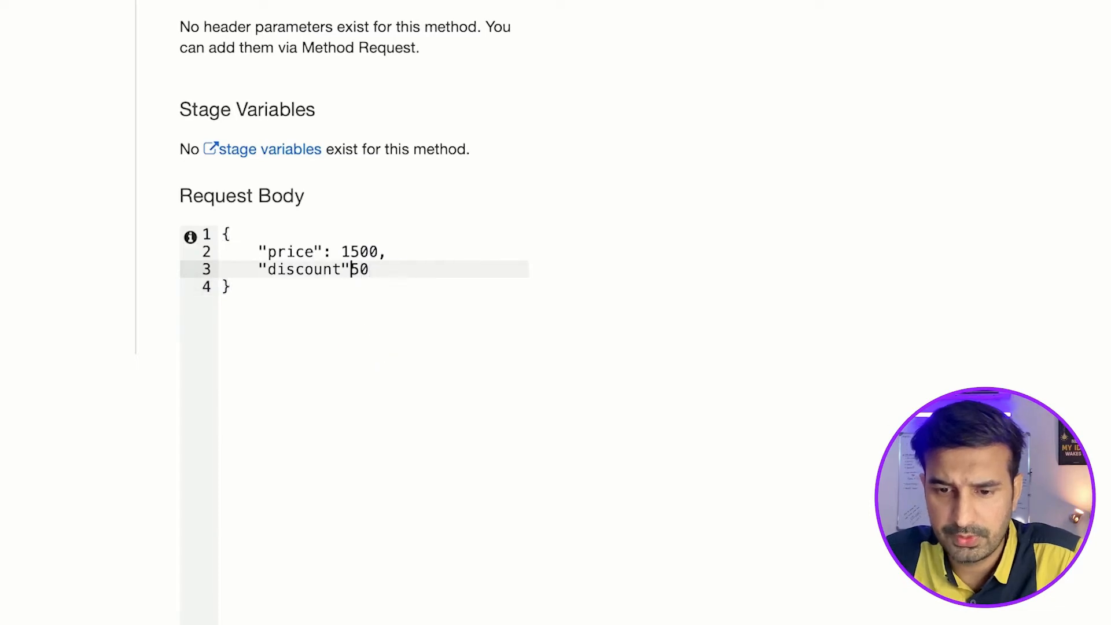
pyautogui.write(':')
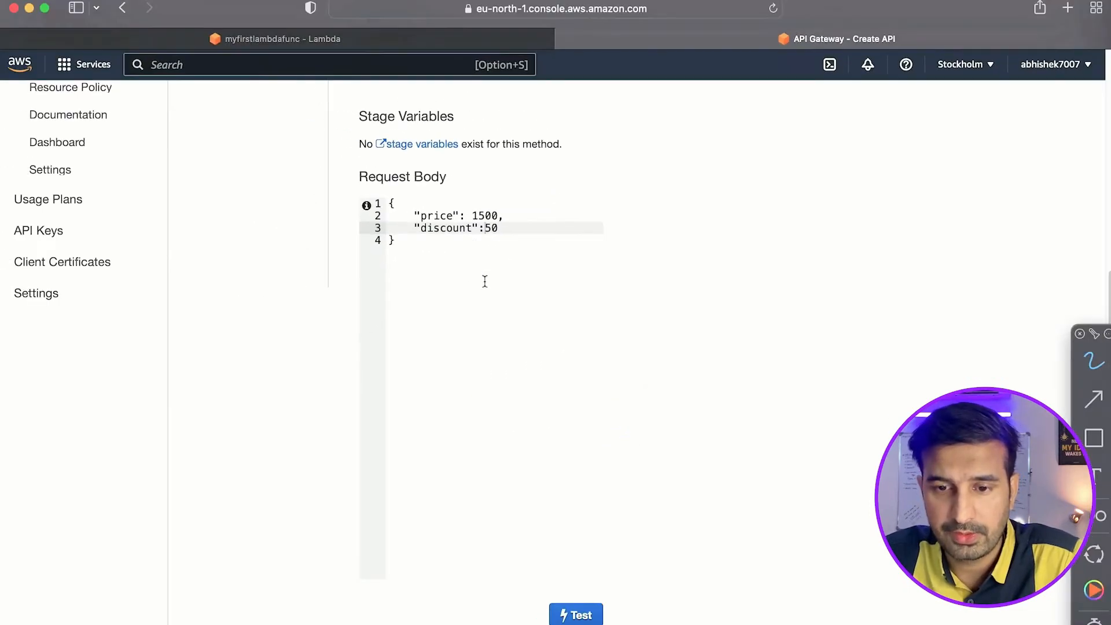
# Run the POST method test and check the returned response body against the request.
pyautogui.click(576, 615)
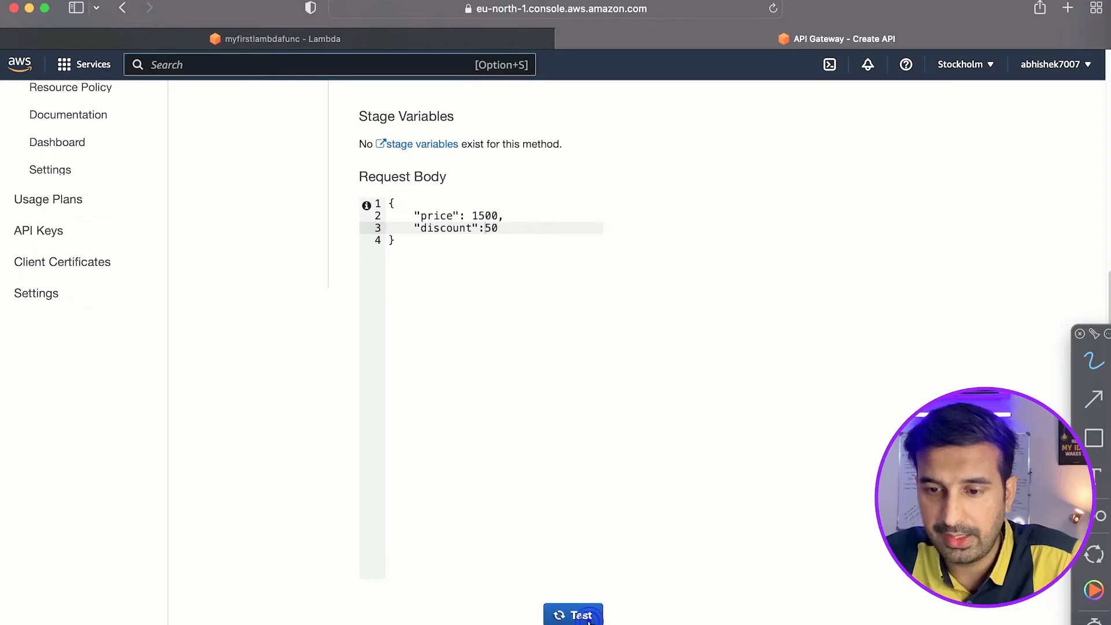
pyautogui.scroll(6, 888, 264)
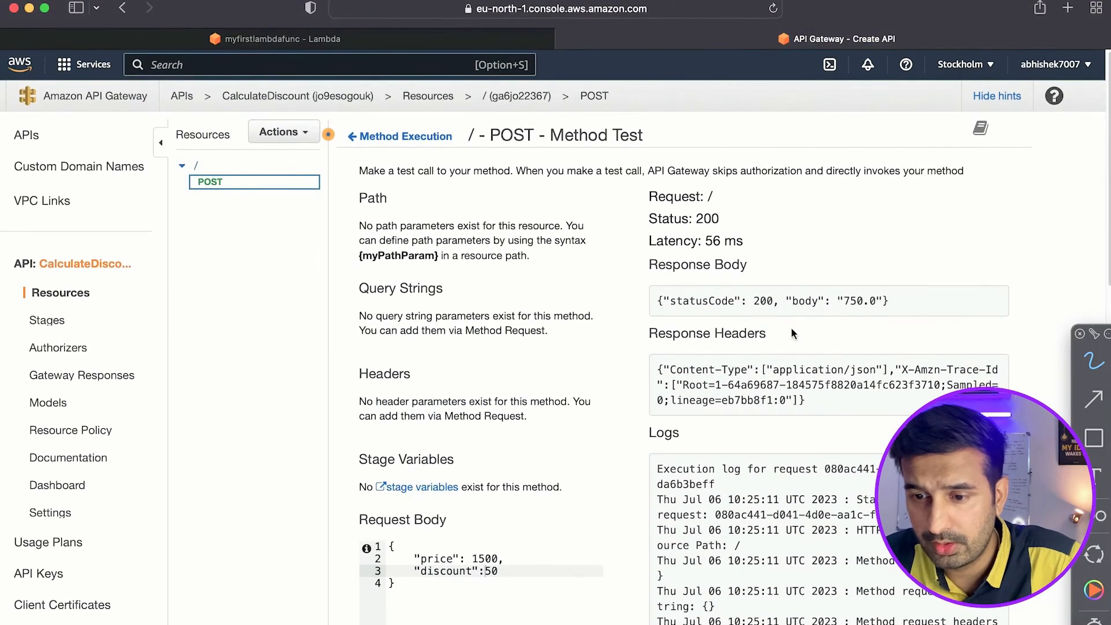
pyautogui.doubleClick(854, 302)
pyautogui.click(876, 255)
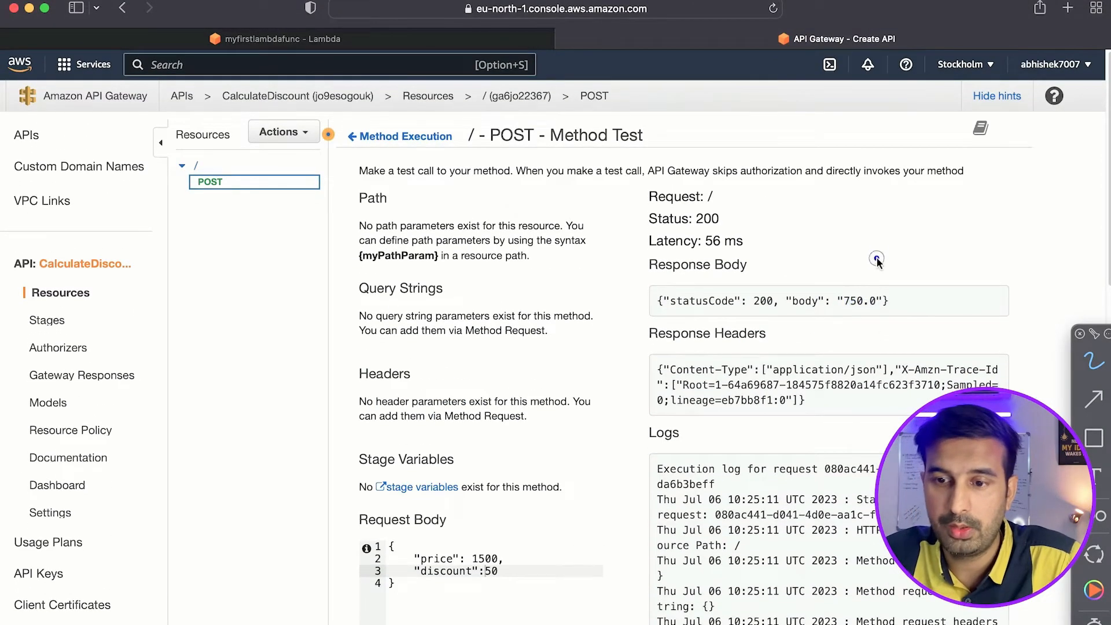
pyautogui.scroll(-1, 529, 308)
pyautogui.scroll(-8, 529, 311)
pyautogui.scroll(3, 427, 272)
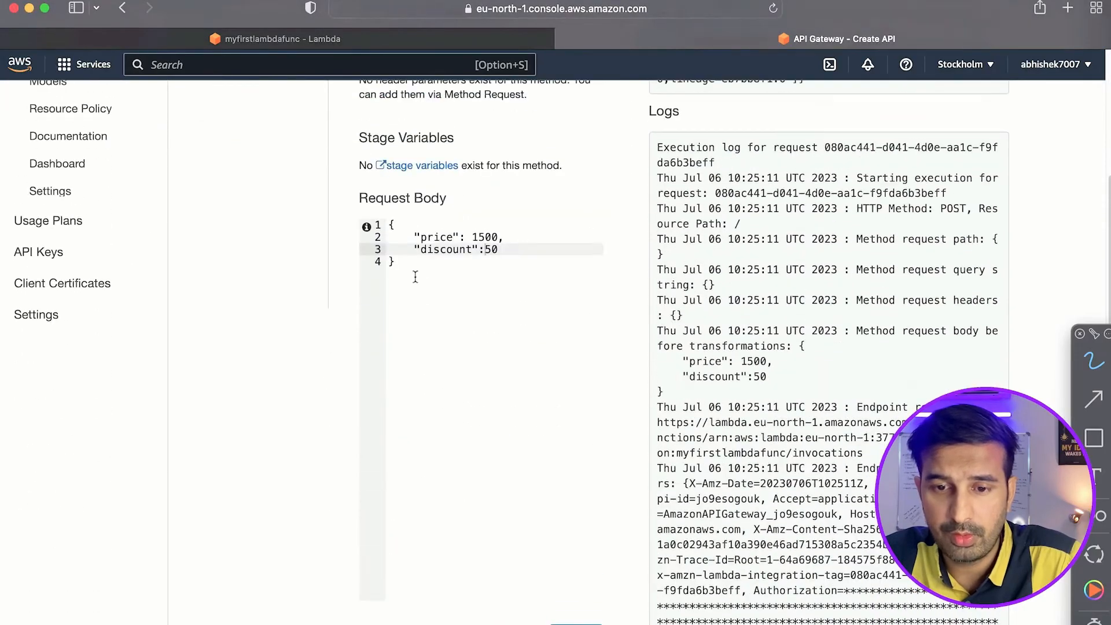
# Empty the request body, run the POST method test again and review the response.
pyautogui.press('super+a')
pyautogui.press('BackSpace')
pyautogui.scroll(-3, 573, 463)
pyautogui.click(582, 482)
pyautogui.scroll(8, 783, 380)
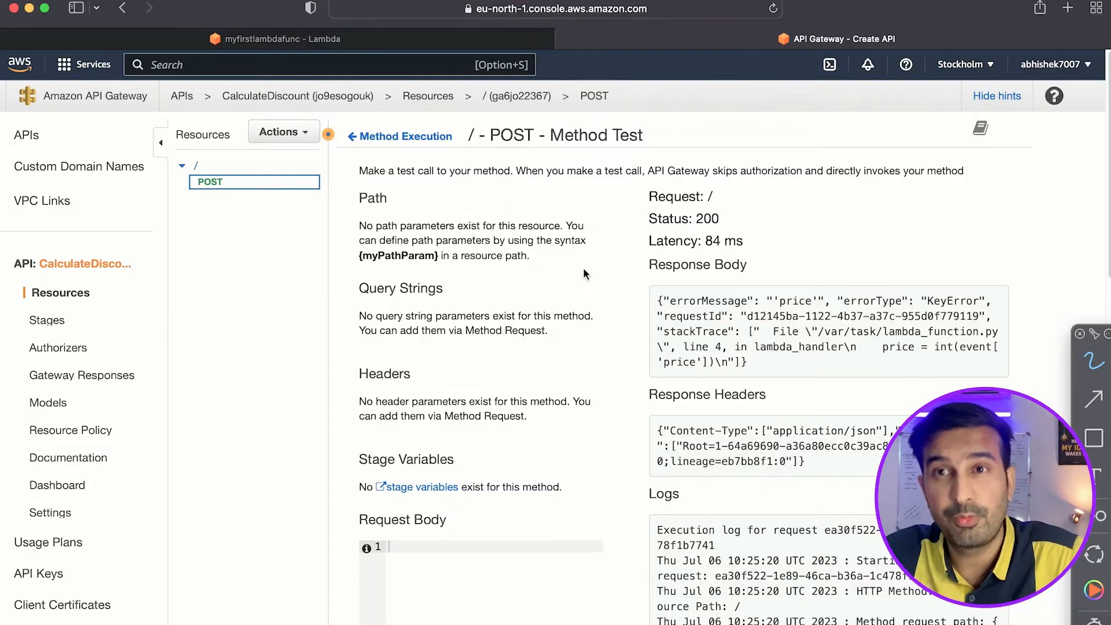
pyautogui.scroll(-3, 499, 355)
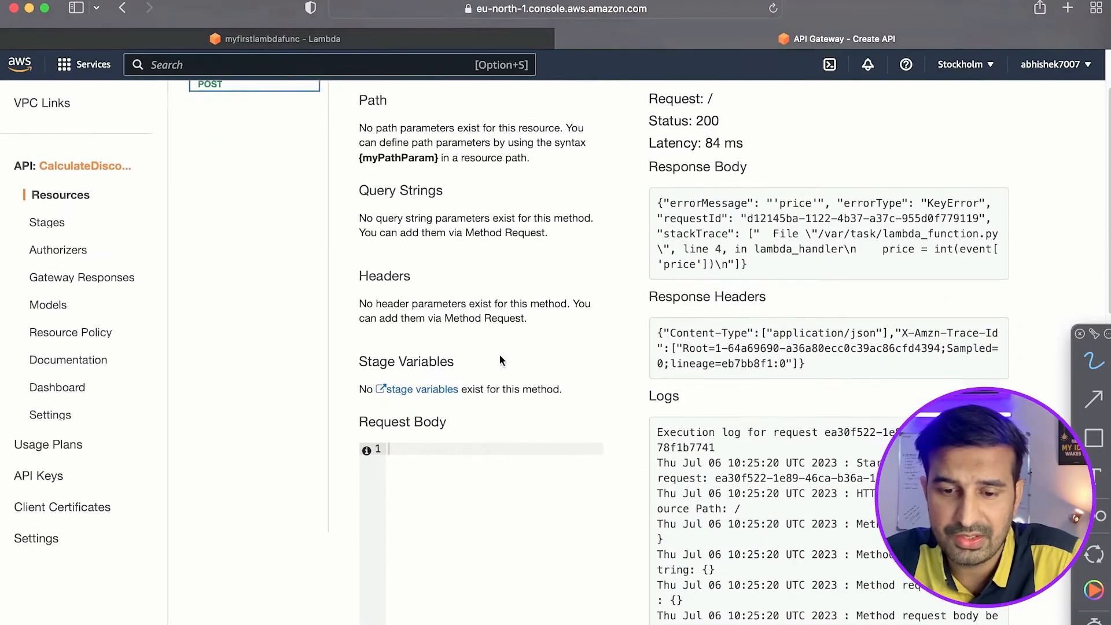
pyautogui.scroll(3, 498, 355)
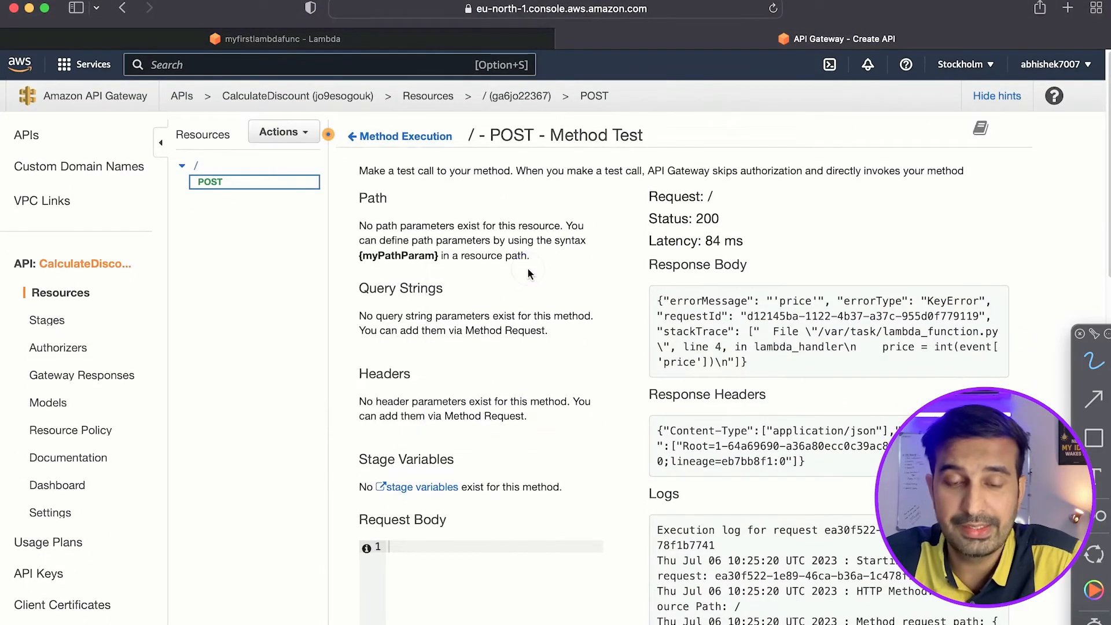
# Enable CORS for the POST method on the root resource, replacing the existing CORS headers.
pyautogui.click(304, 132)
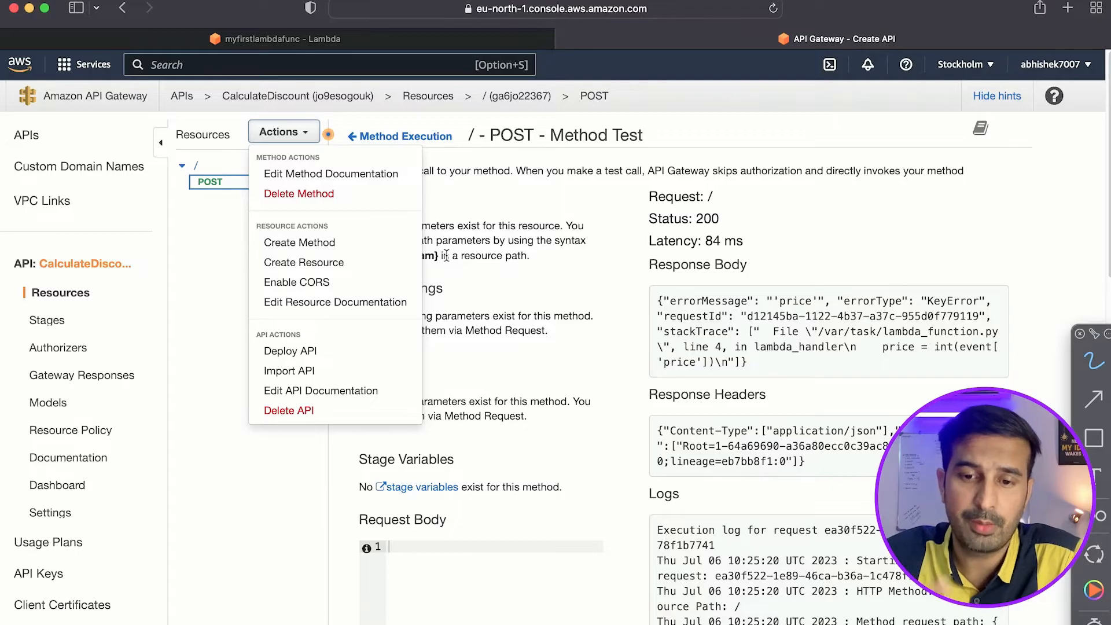
pyautogui.click(327, 282)
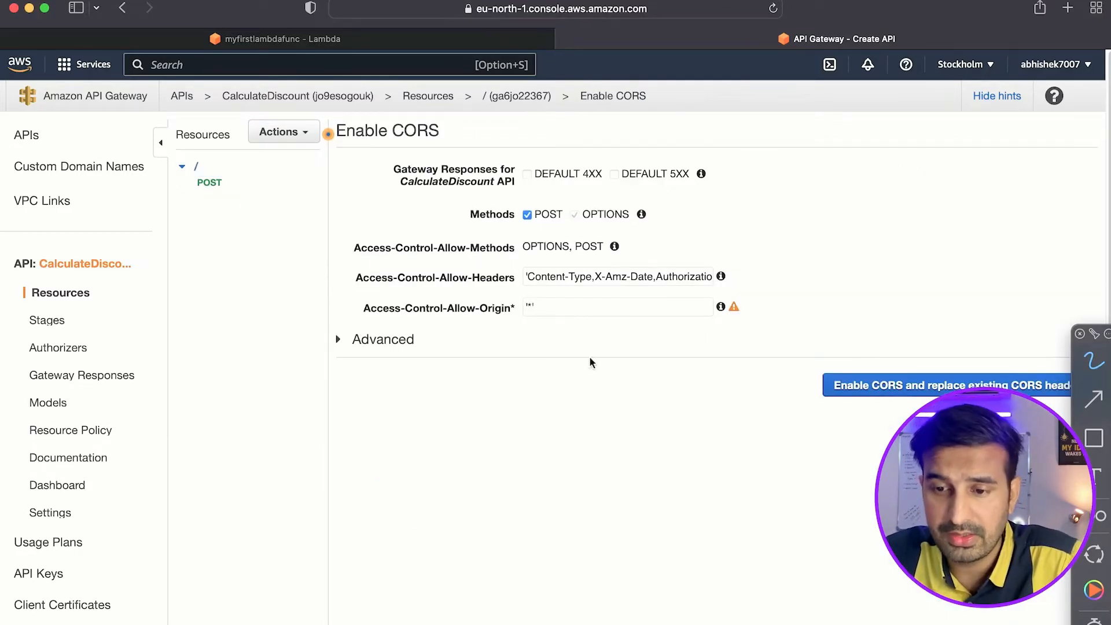
pyautogui.click(845, 385)
pyautogui.click(765, 394)
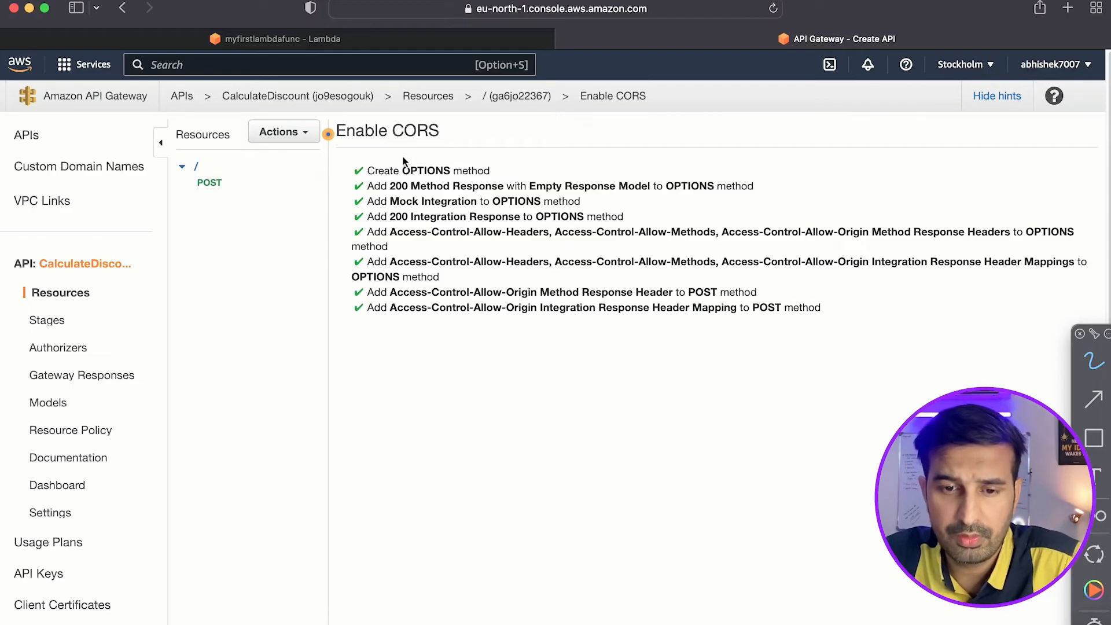
# Deploy the API to a new stage named "devlopment".
pyautogui.click(300, 134)
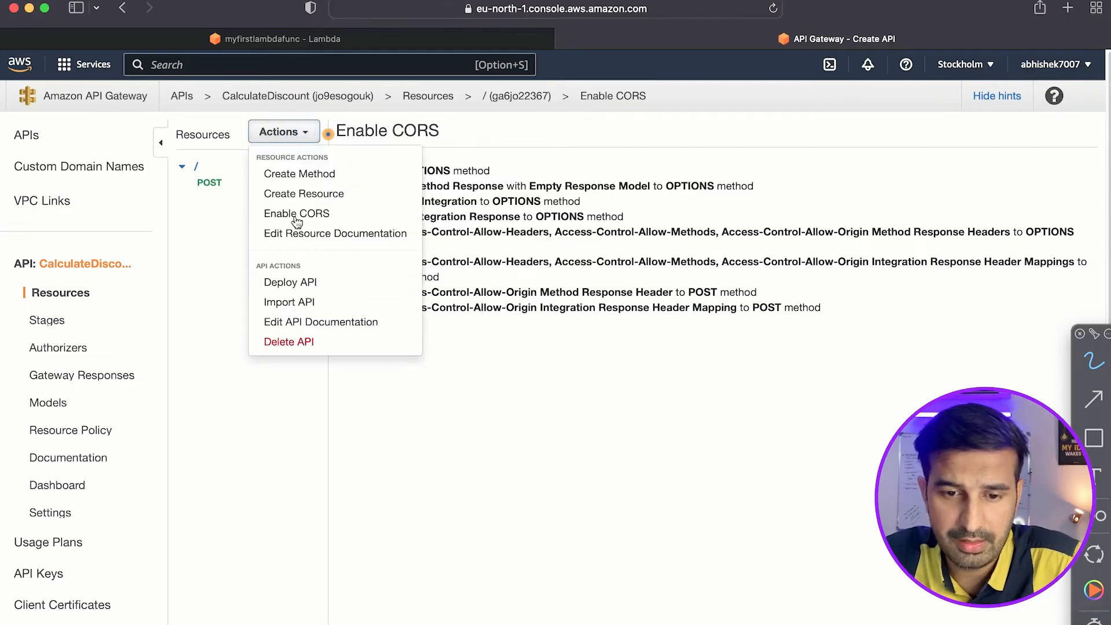
pyautogui.click(537, 443)
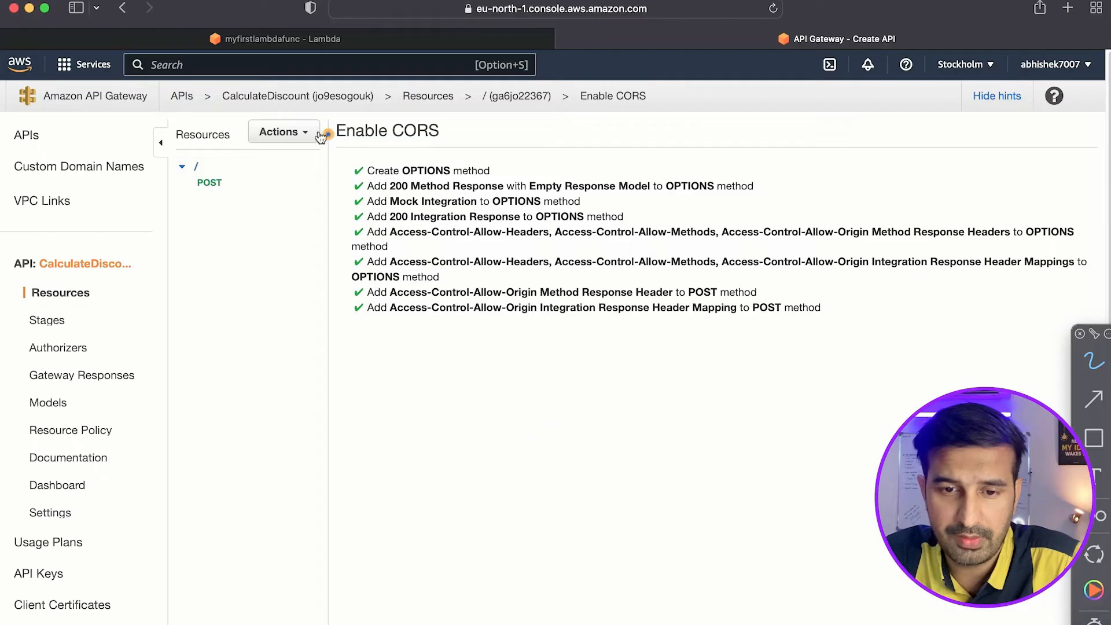
pyautogui.click(308, 133)
pyautogui.click(308, 283)
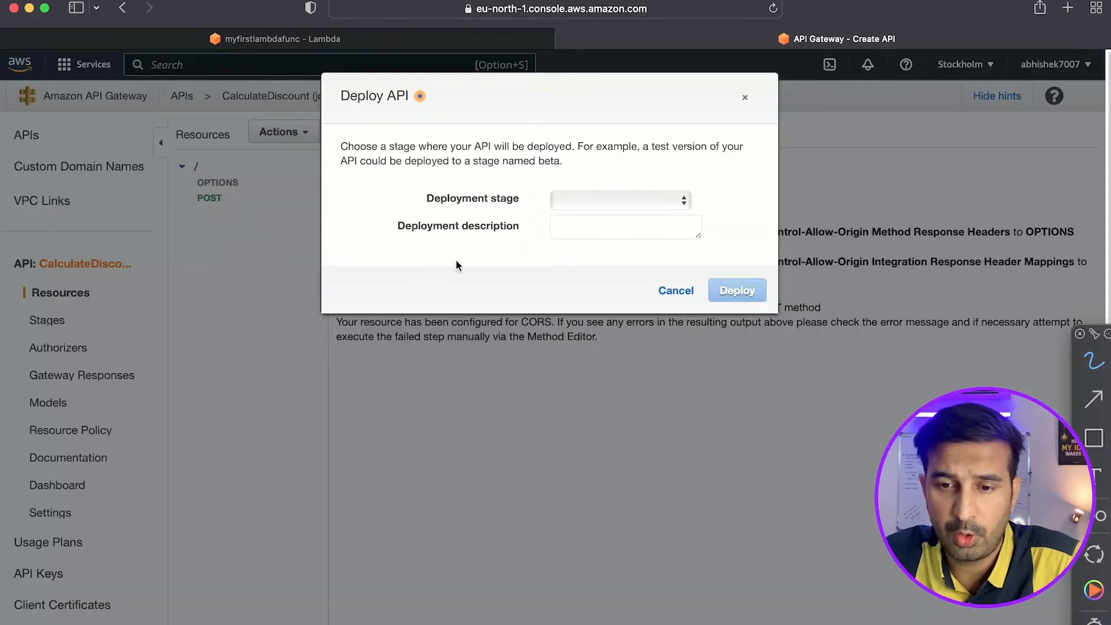
pyautogui.click(633, 200)
pyautogui.click(617, 219)
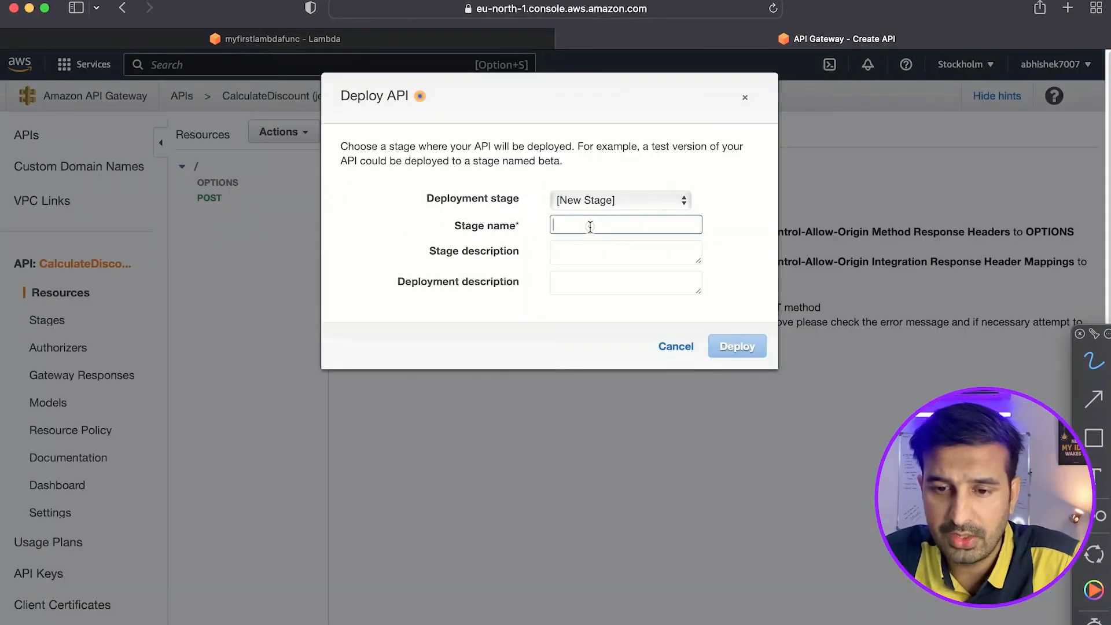
pyautogui.write('devlop')
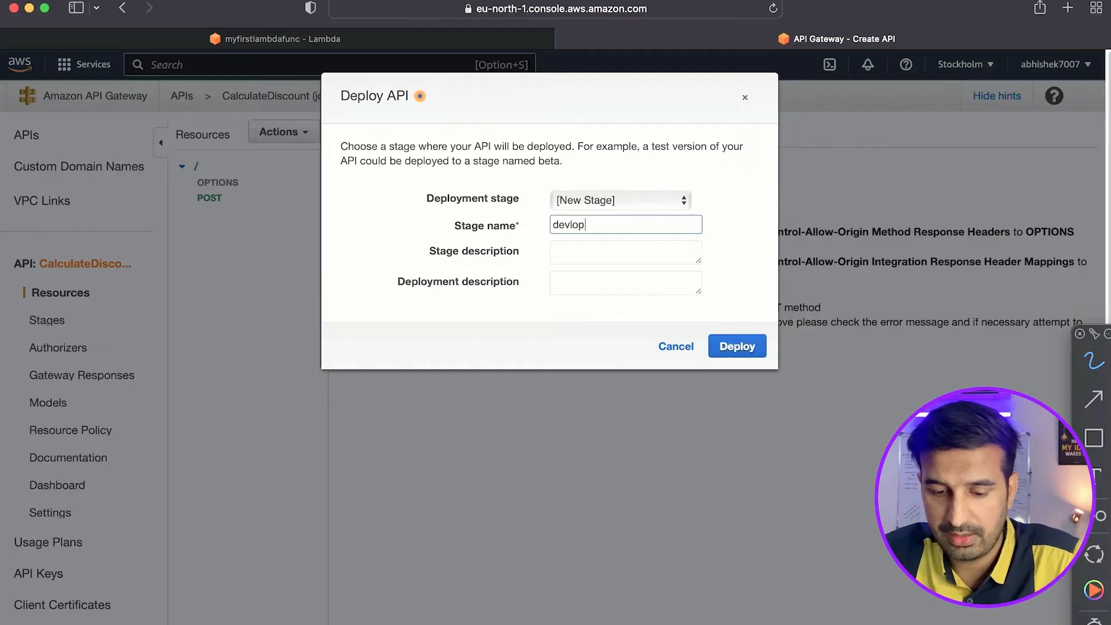
pyautogui.write('ment')
pyautogui.click(604, 247)
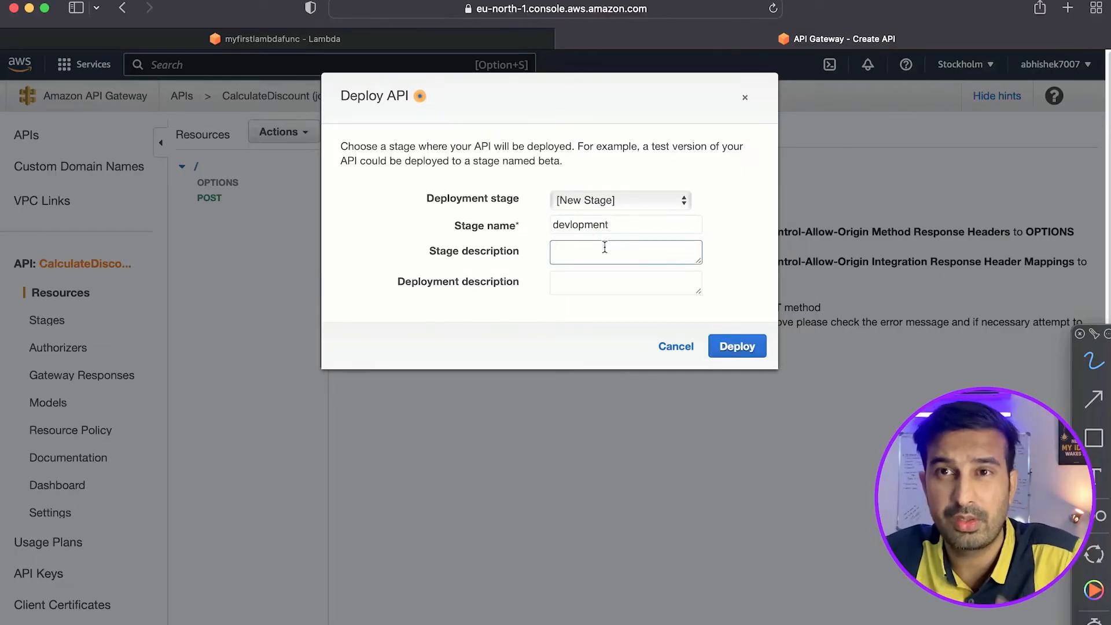
pyautogui.write('dev')
pyautogui.click(737, 345)
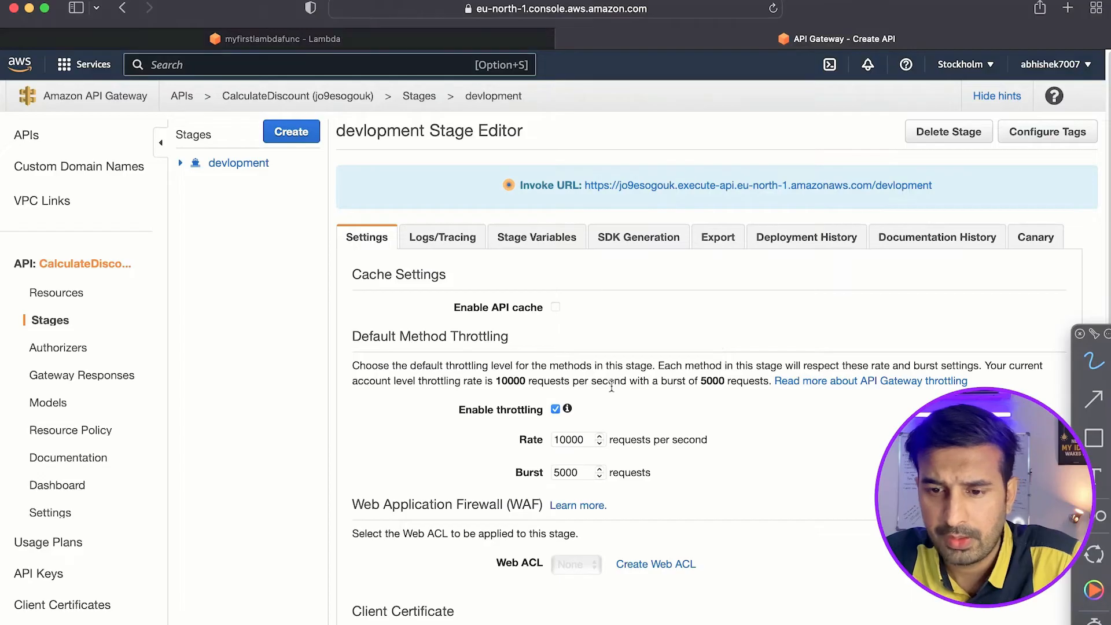
# Copy the stage's invoke URL, open it in a new browser tab to check the response, and close that tab.
pyautogui.moveTo(933, 185); pyautogui.dragTo(581, 185)
pyautogui.click(684, 200)
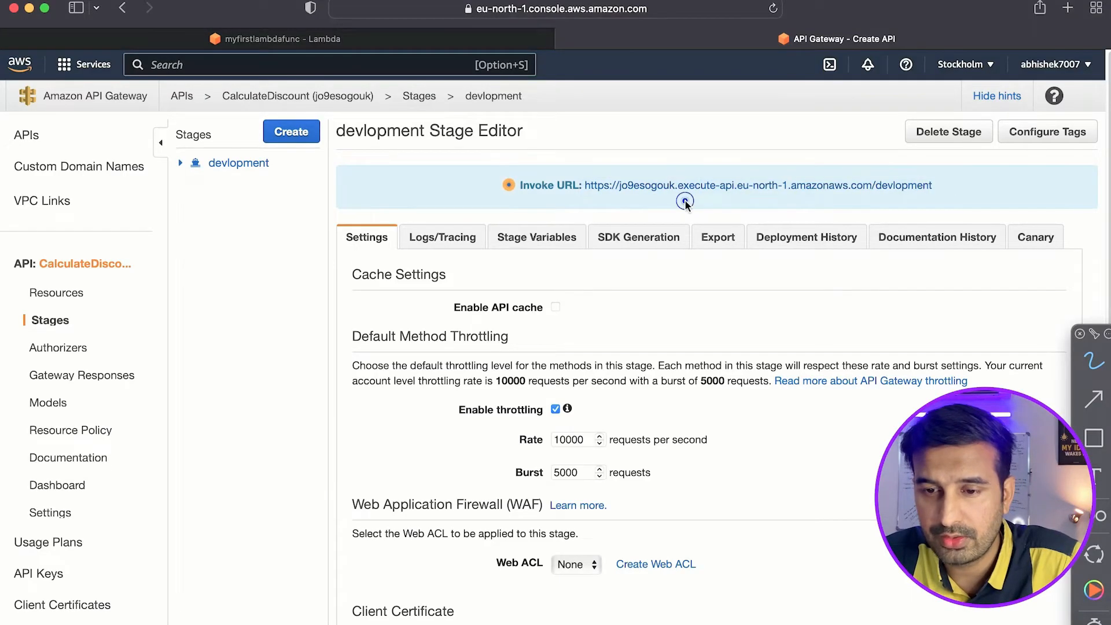
pyautogui.moveTo(930, 185); pyautogui.dragTo(584, 185)
pyautogui.press('super+c')
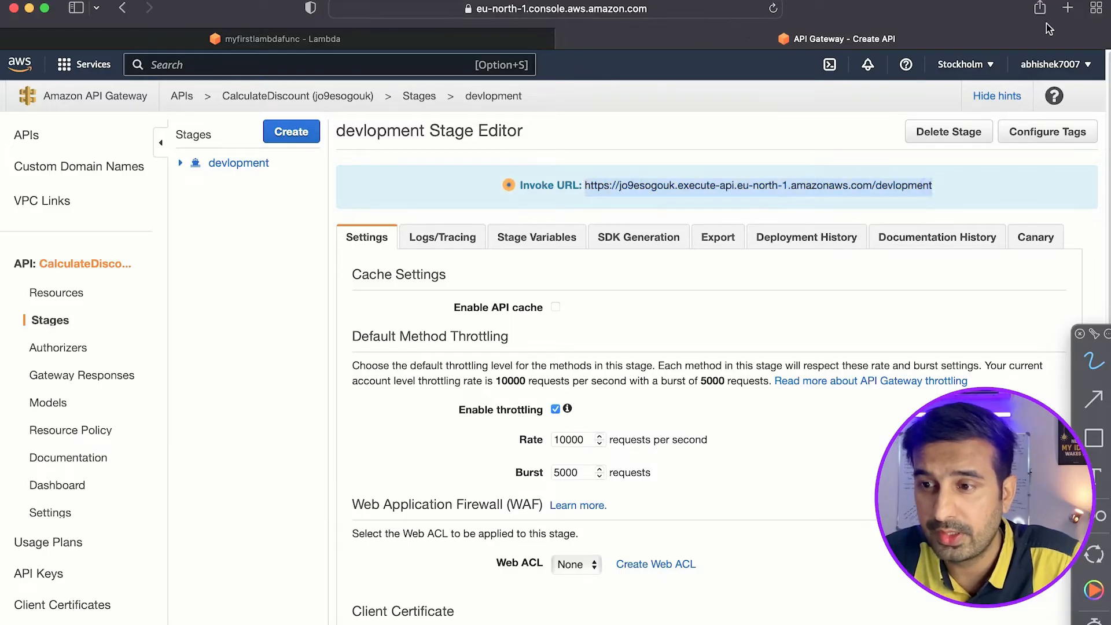
pyautogui.click(1067, 7)
pyautogui.press('super+v')
pyautogui.press('Return')
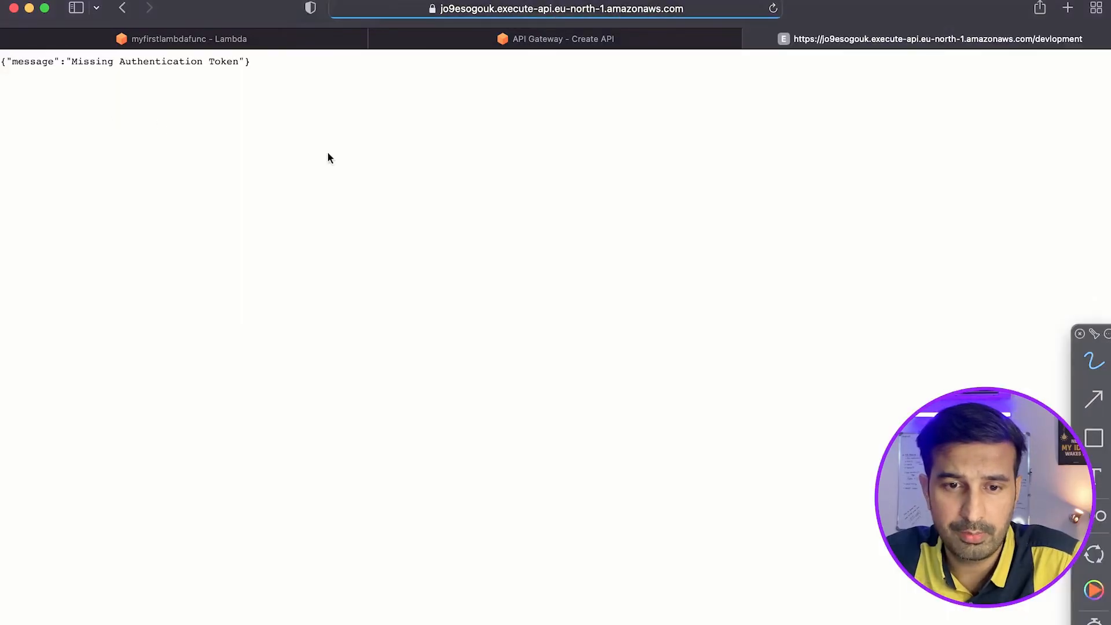
pyautogui.click(750, 39)
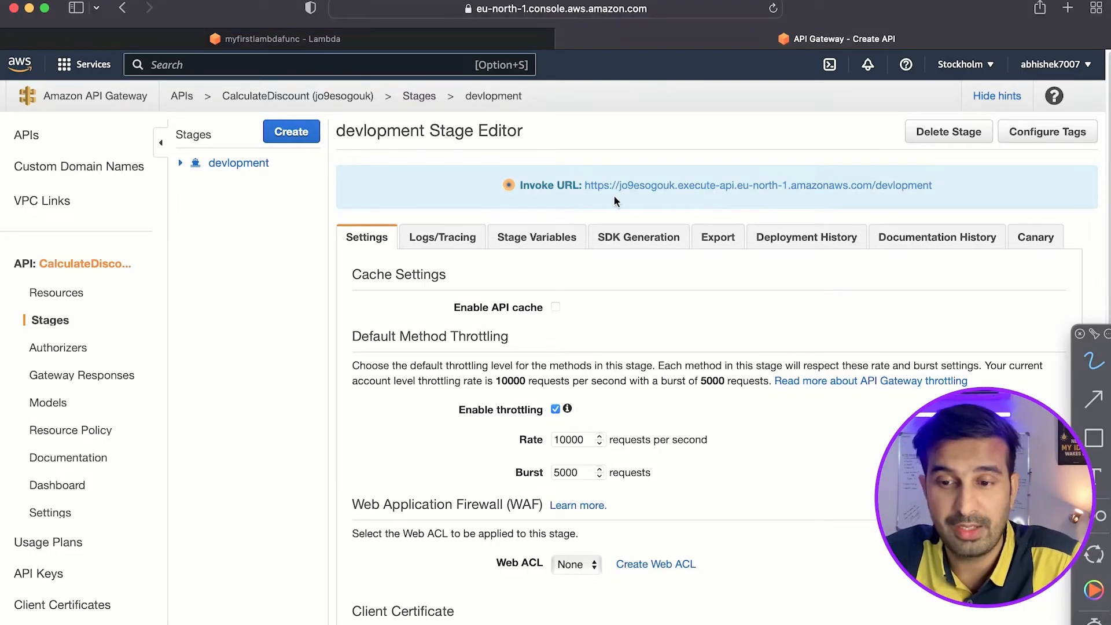
# Refresh the myfirstlambdafunc page in Lambda and examine the details of its API Gateway trigger.
pyautogui.click(324, 39)
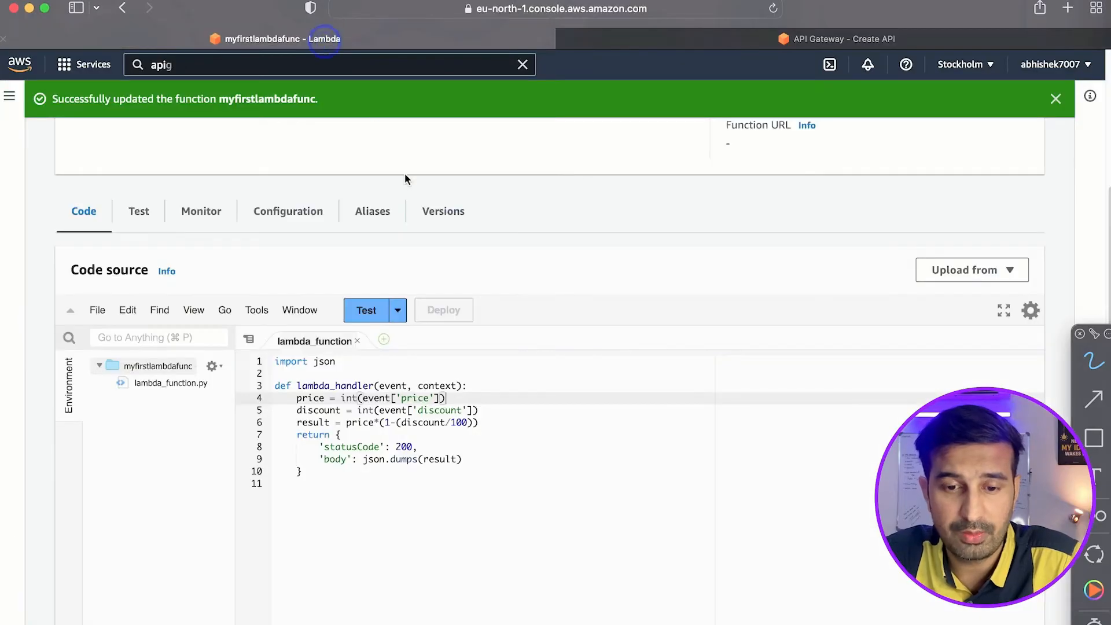
pyautogui.scroll(10, 173, 220)
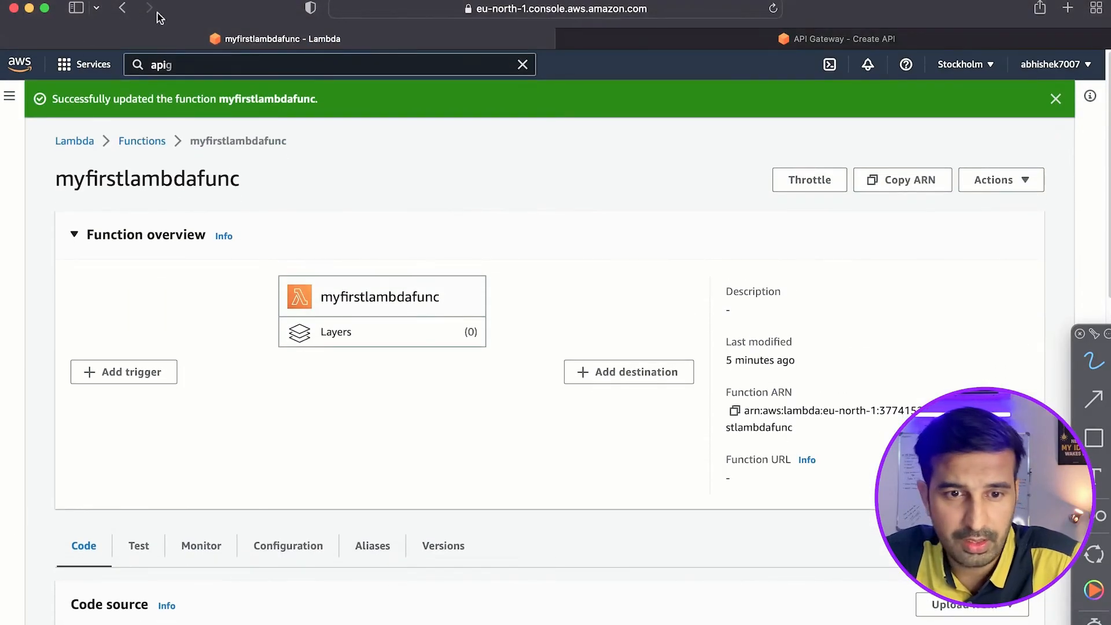
pyautogui.click(773, 8)
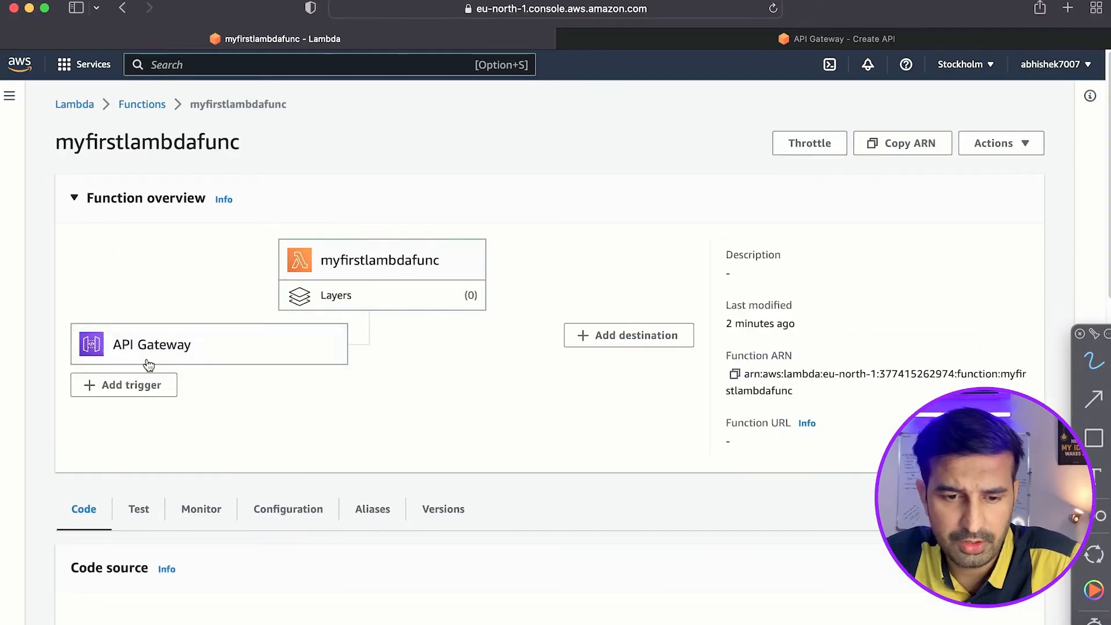
pyautogui.click(167, 348)
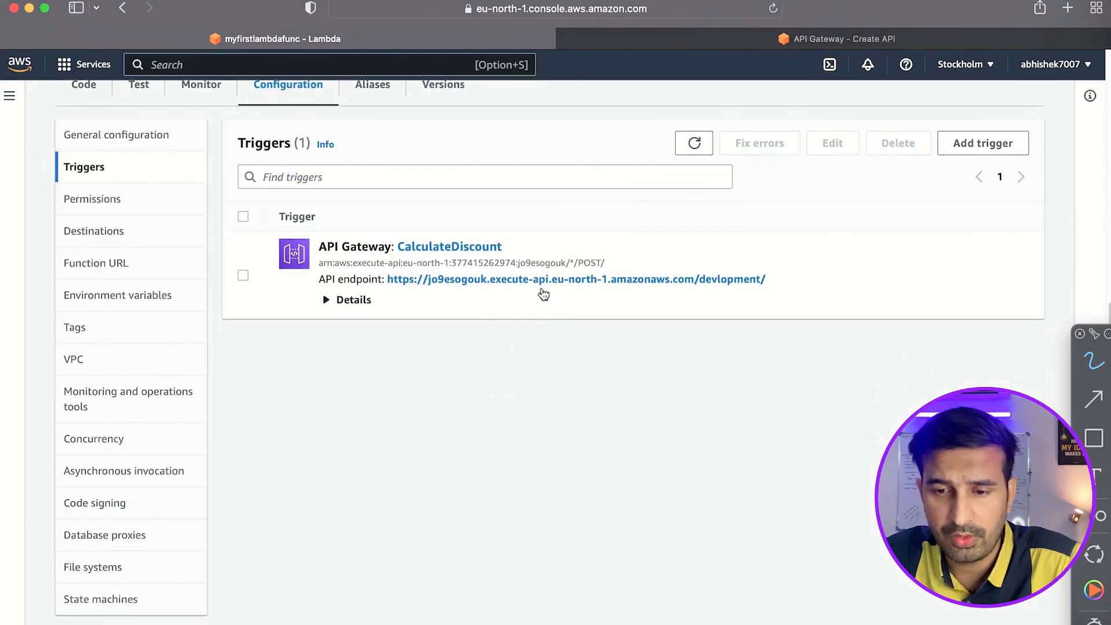
pyautogui.click(329, 300)
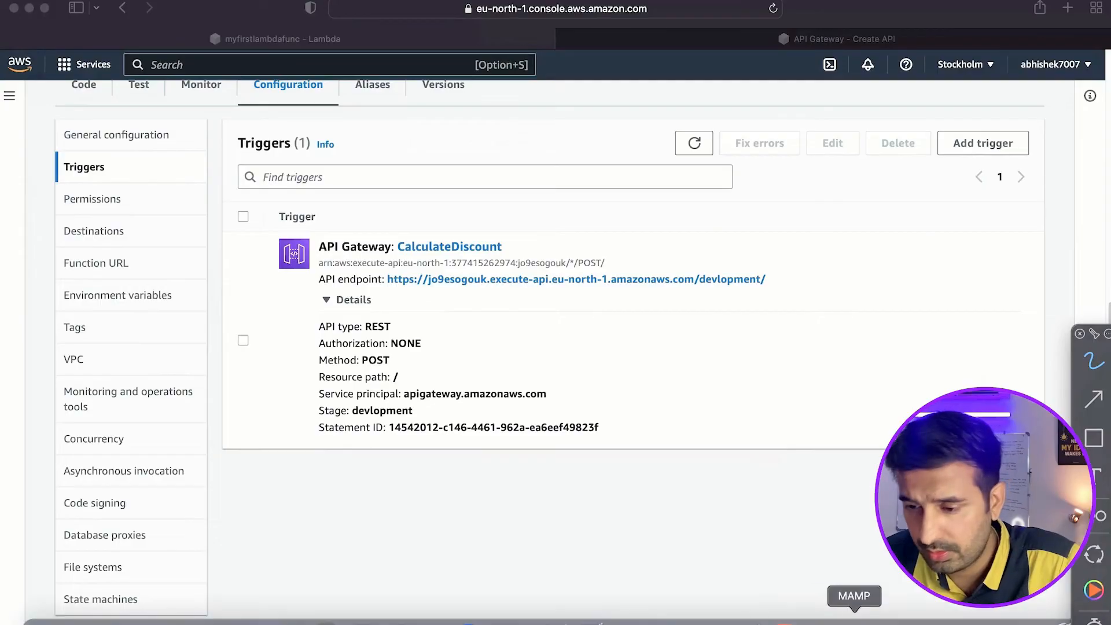
# Switch to Postman and create an HTTP request to the copied invoke URL using the POST method.
pyautogui.click(997, 621)
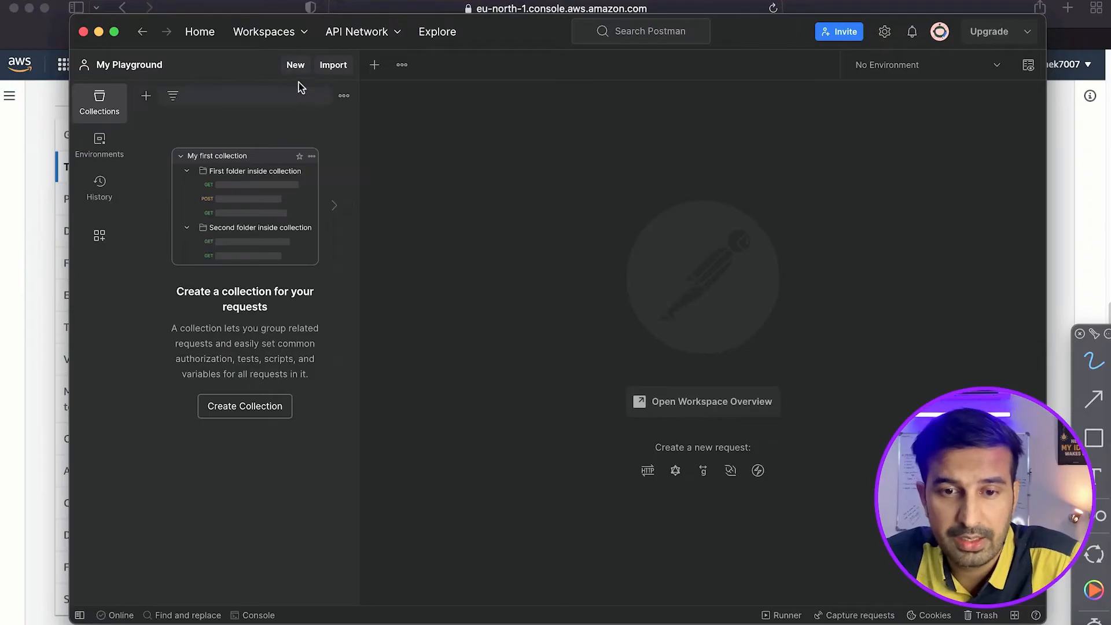
pyautogui.click(295, 68)
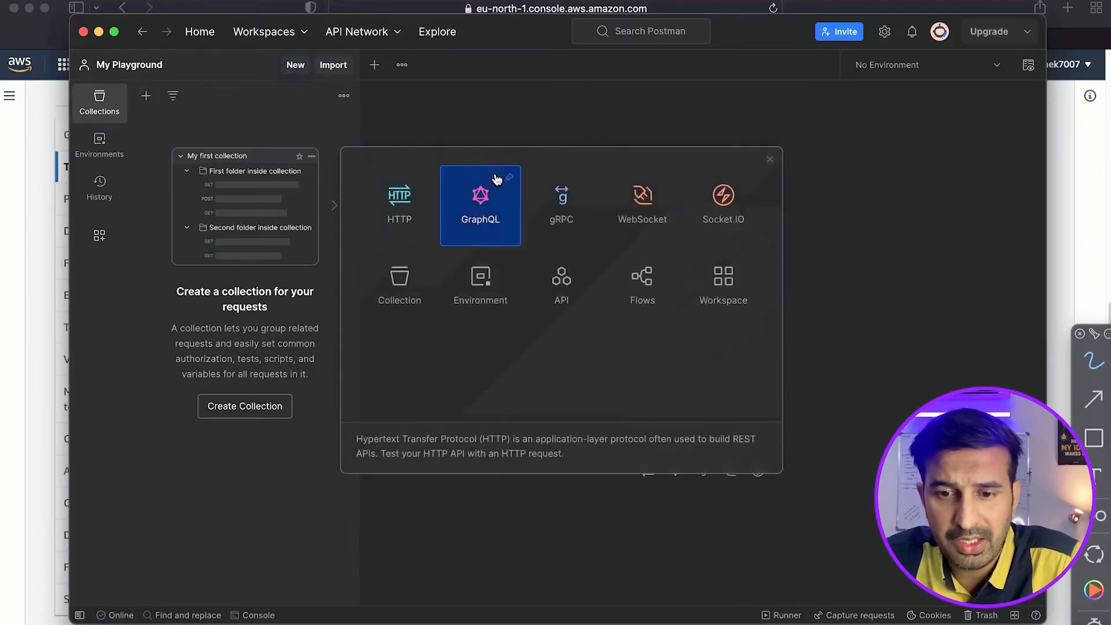
pyautogui.click(389, 212)
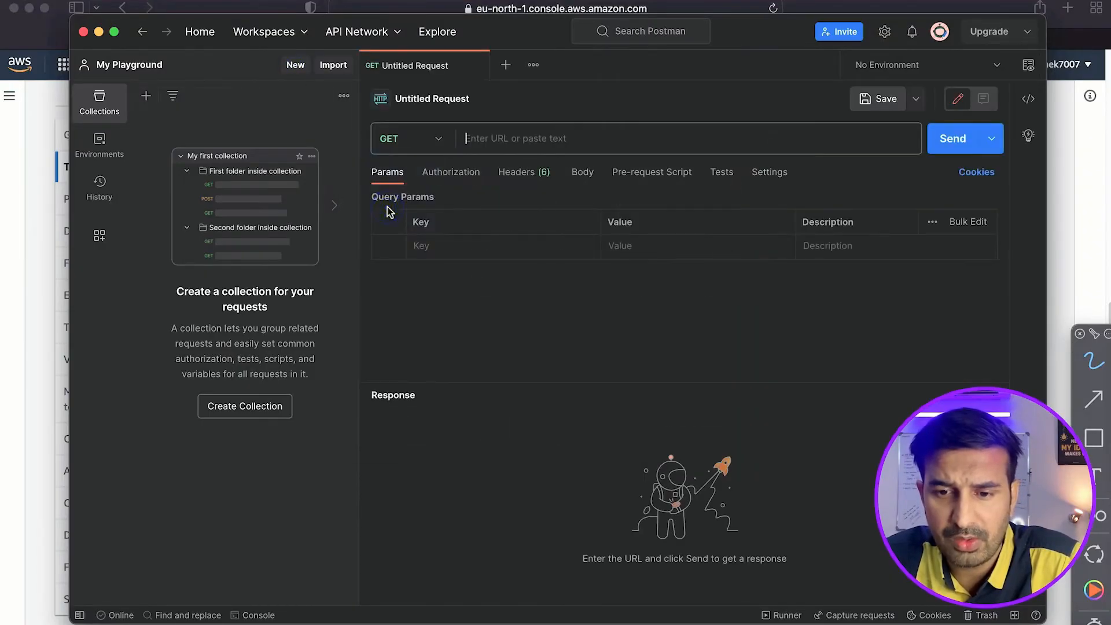
pyautogui.click(524, 134)
pyautogui.write('https://jo9esogouk.execute-api.eu-north-1.amazonaws.com/devlopment')
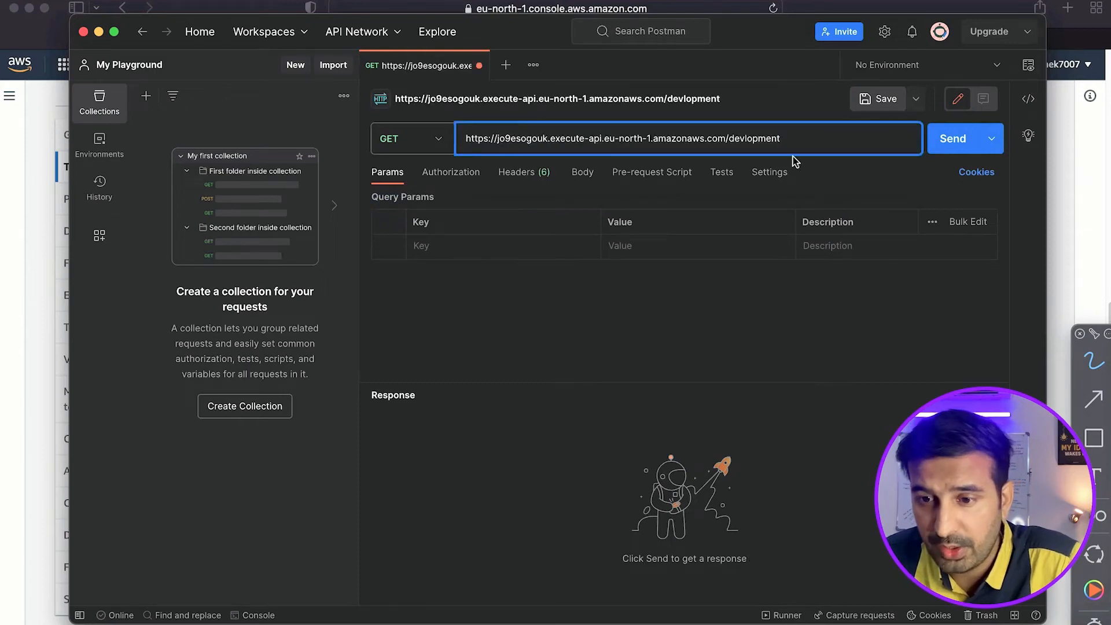
pyautogui.click(437, 141)
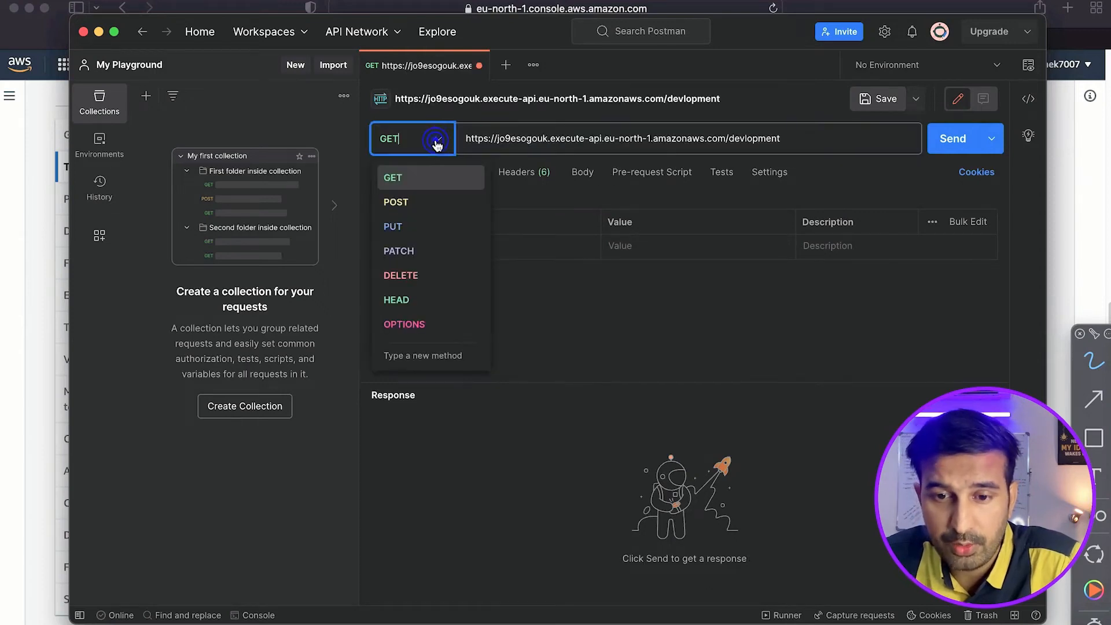
pyautogui.click(412, 202)
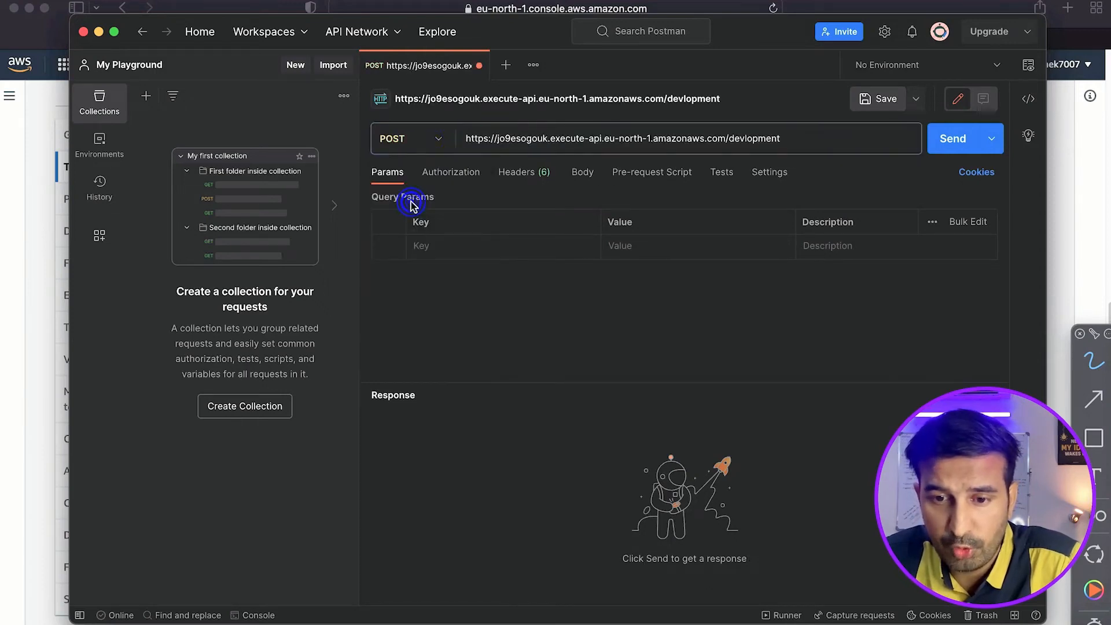
# Add a query parameter "price" with the value 1000 to the POST request.
pyautogui.click(466, 246)
pyautogui.write('prive')
pyautogui.press('BackSpace')
pyautogui.press('BackSpace')
pyautogui.write('ce')
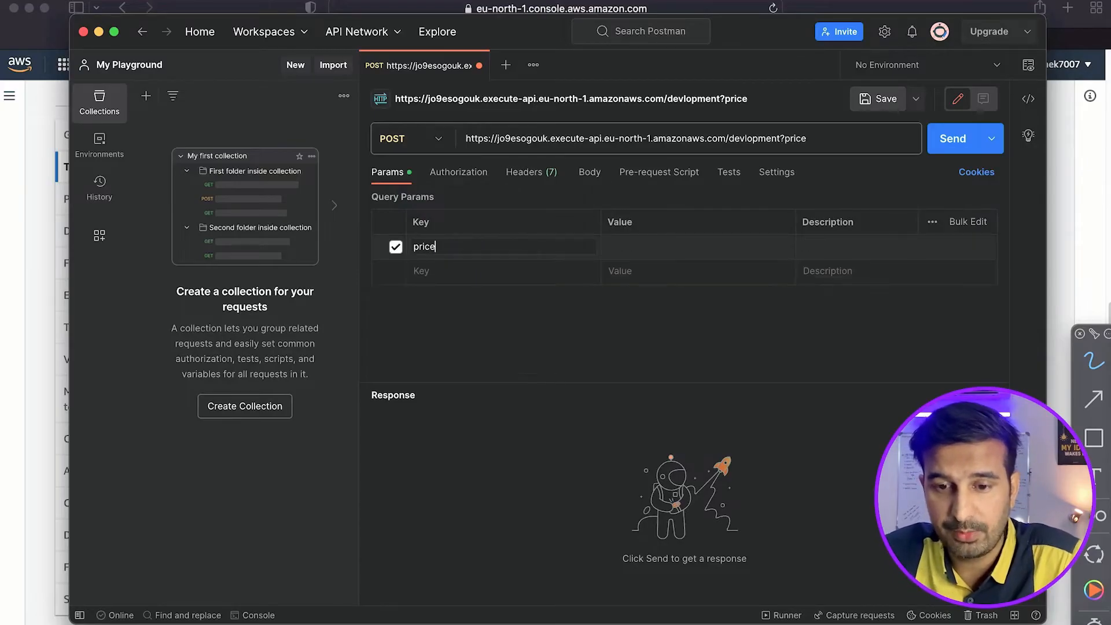
pyautogui.click(661, 254)
pyautogui.write('1000')
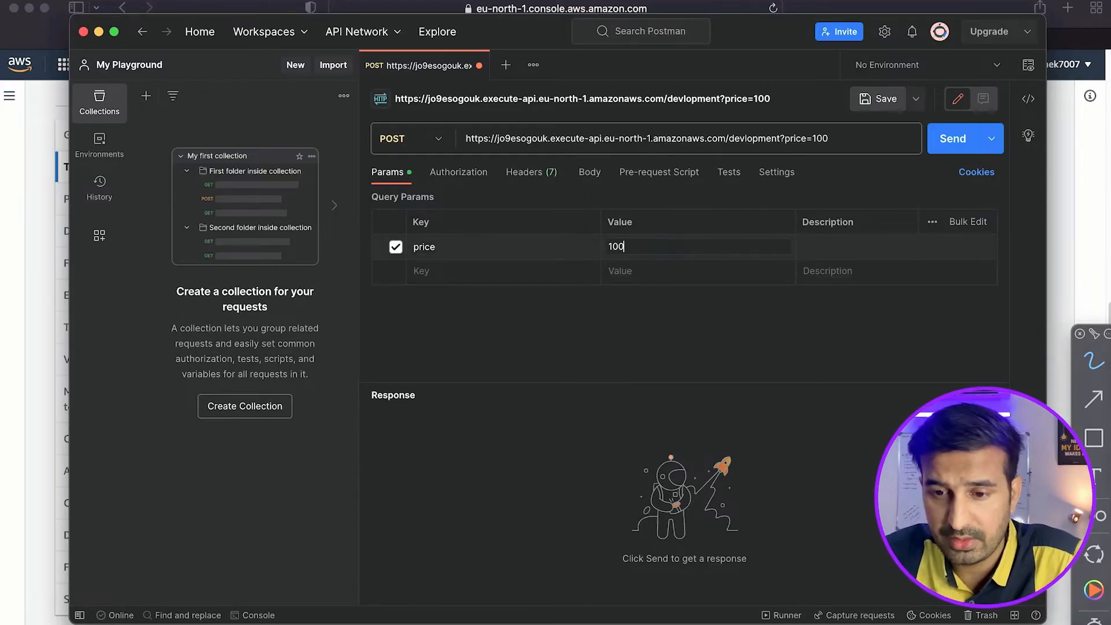
# Add a query parameter "discount" with the value 50, send the POST request twice and check the response.
pyautogui.click(468, 273)
pyautogui.write('discount')
pyautogui.click(652, 280)
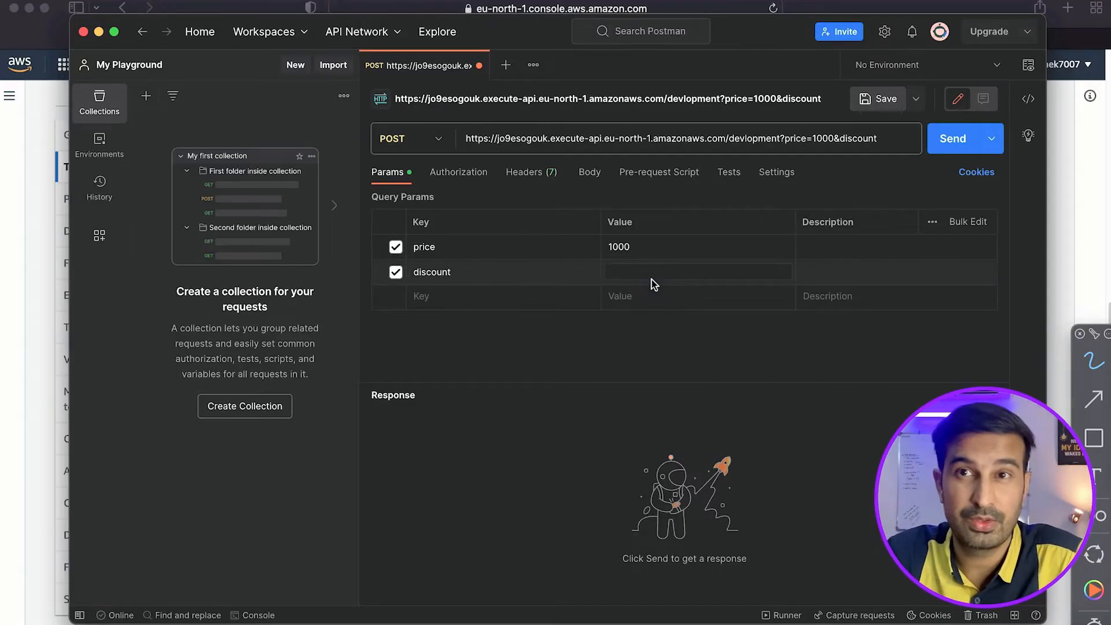
pyautogui.write('50')
pyautogui.click(954, 139)
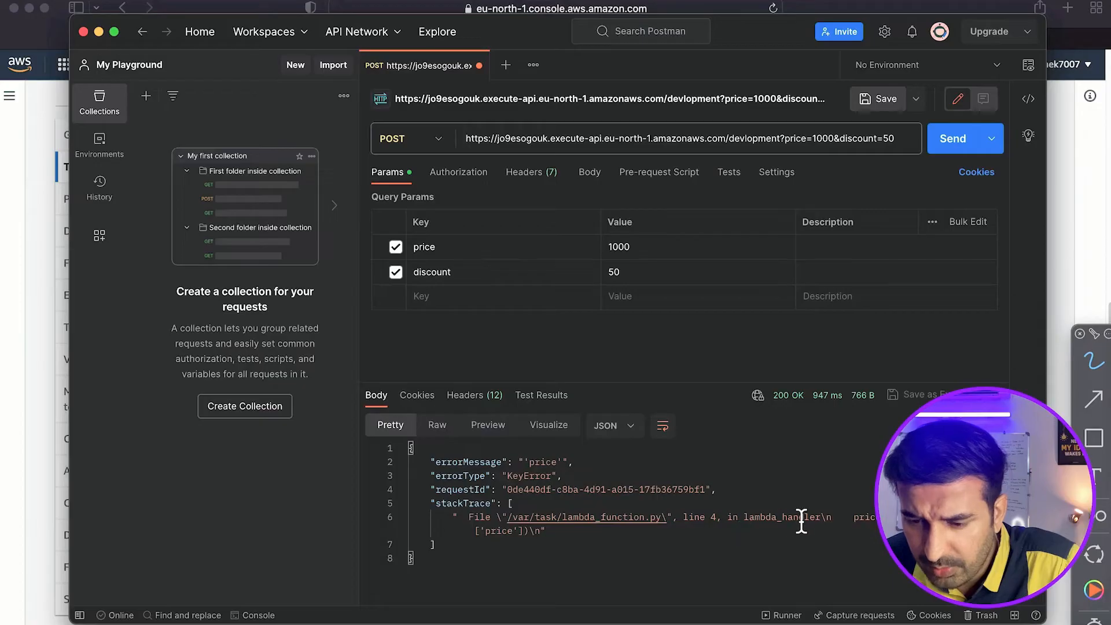
pyautogui.press('super+Return')
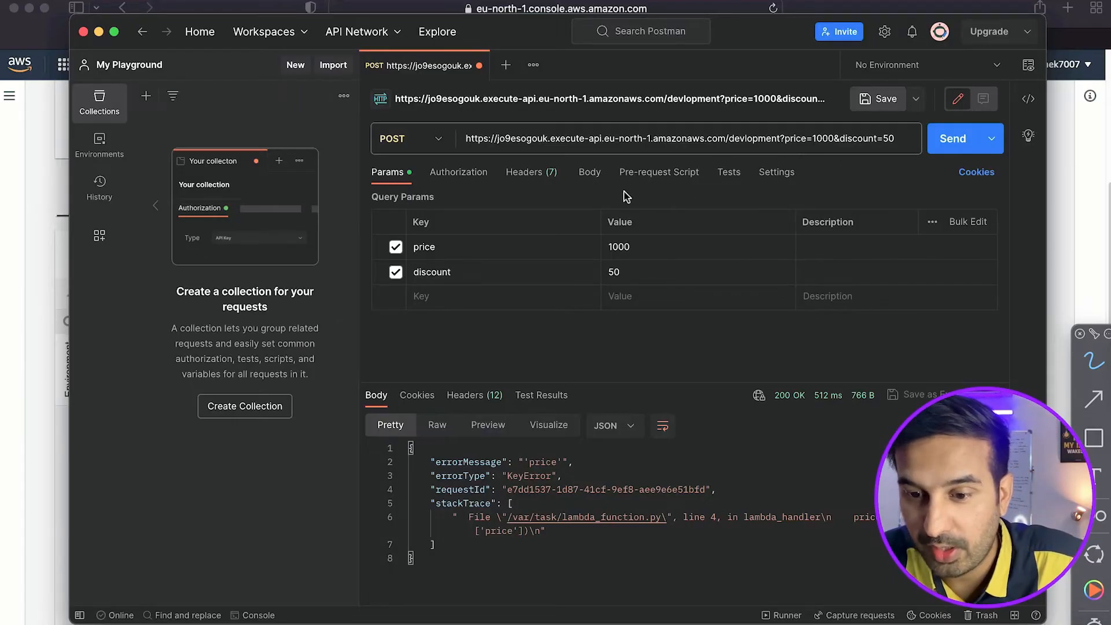
# Show the request's raw body and delete the query parameters from the request URL.
pyautogui.click(590, 172)
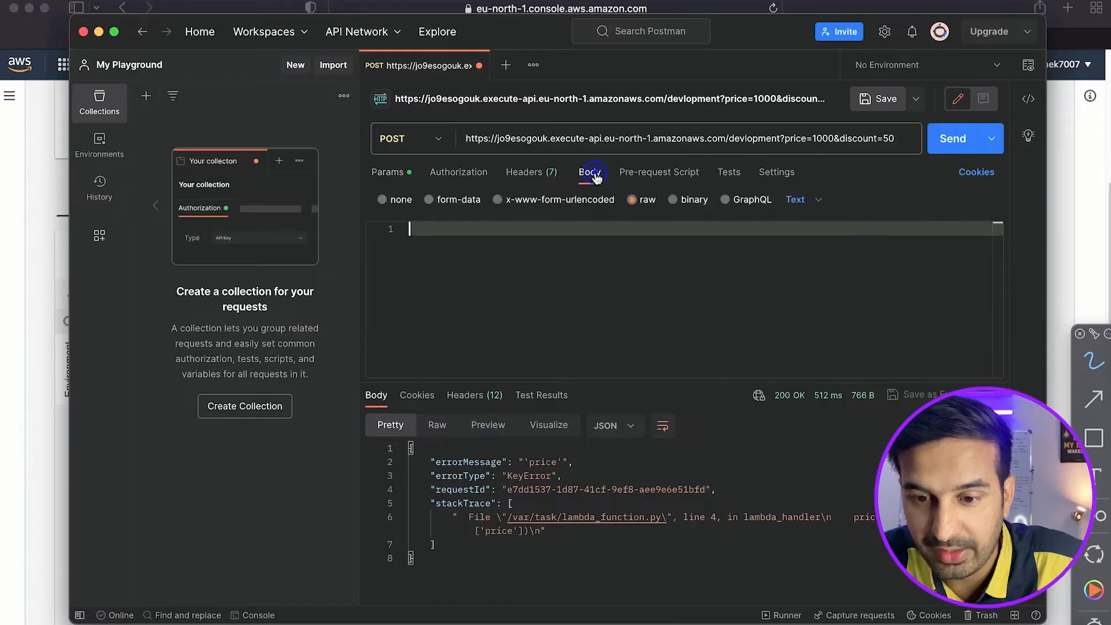
pyautogui.moveTo(780, 139); pyautogui.dragTo(897, 139)
pyautogui.press('BackSpace')
# Start a JSON object in the raw request body with the key "price" set to 2000.
pyautogui.click(573, 242)
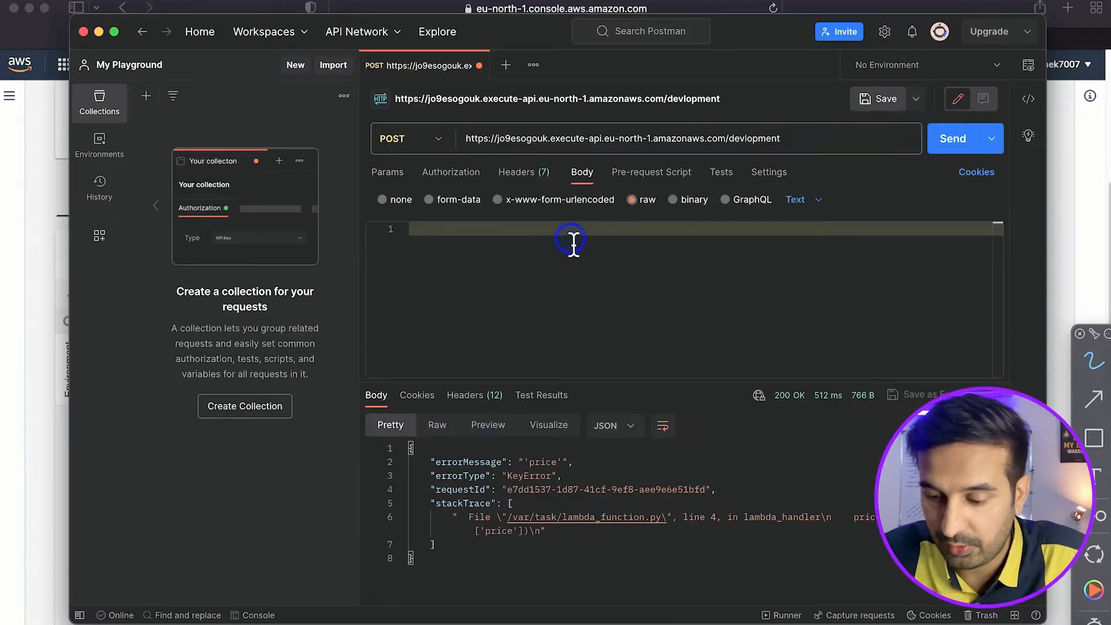
pyautogui.write('{')
pyautogui.press('Return')
pyautogui.write('"price')
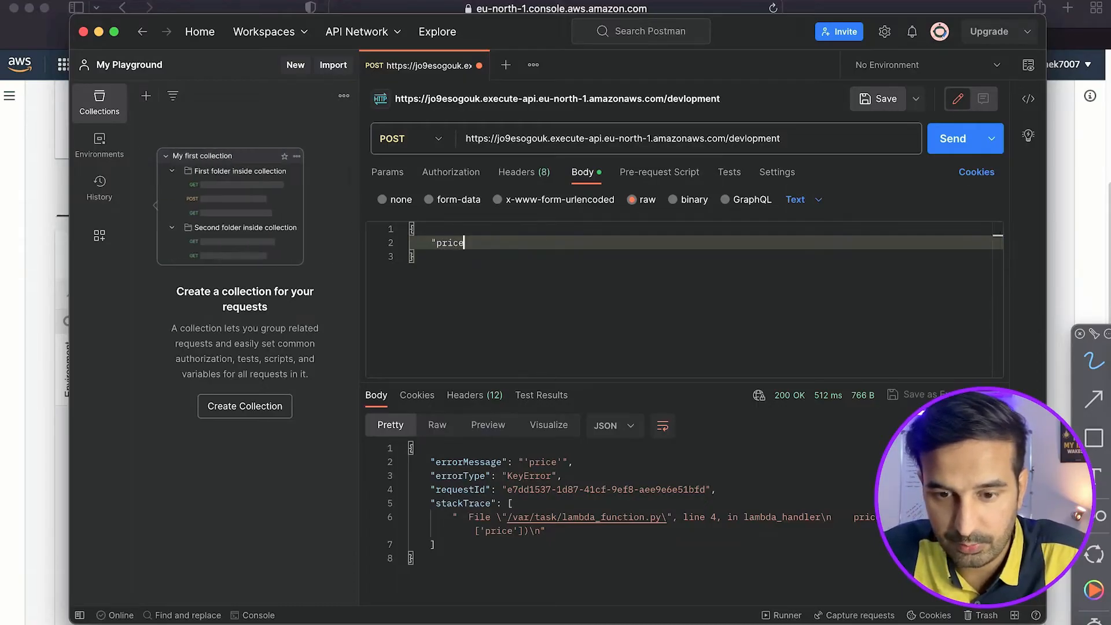
pyautogui.write('"')
pyautogui.write(':1000')
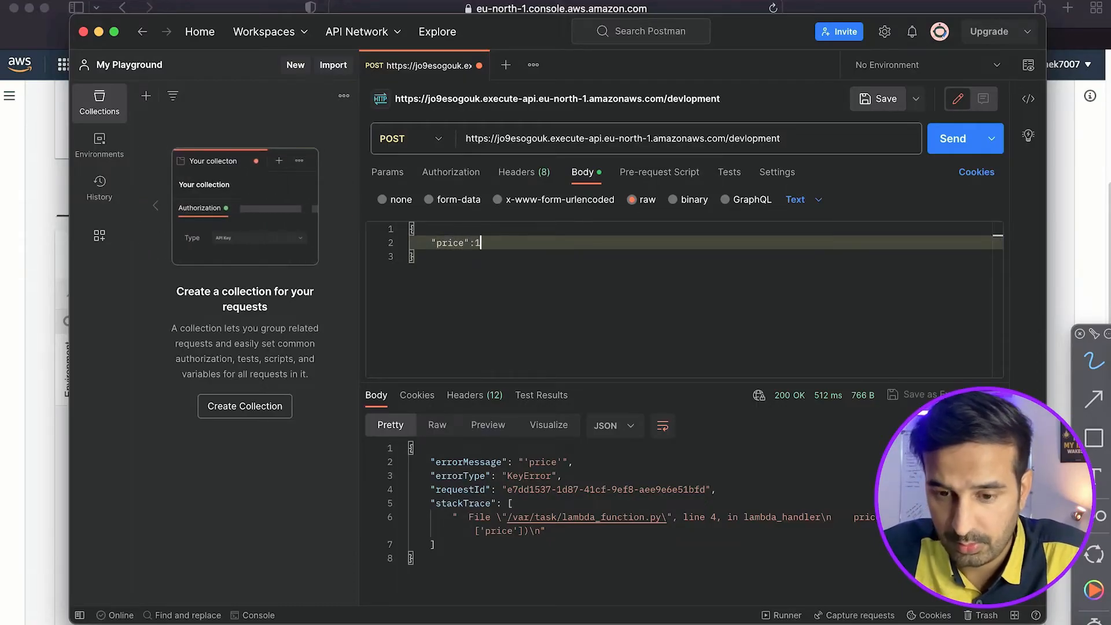
pyautogui.press('BackSpace')
pyautogui.press('BackSpace')
pyautogui.press('BackSpace')
pyautogui.press('BackSpace')
pyautogui.write('2000,')
# Add the key "discount" with the value 25 to the JSON request body and send the POST request.
pyautogui.press('Return')
pyautogui.write('"')
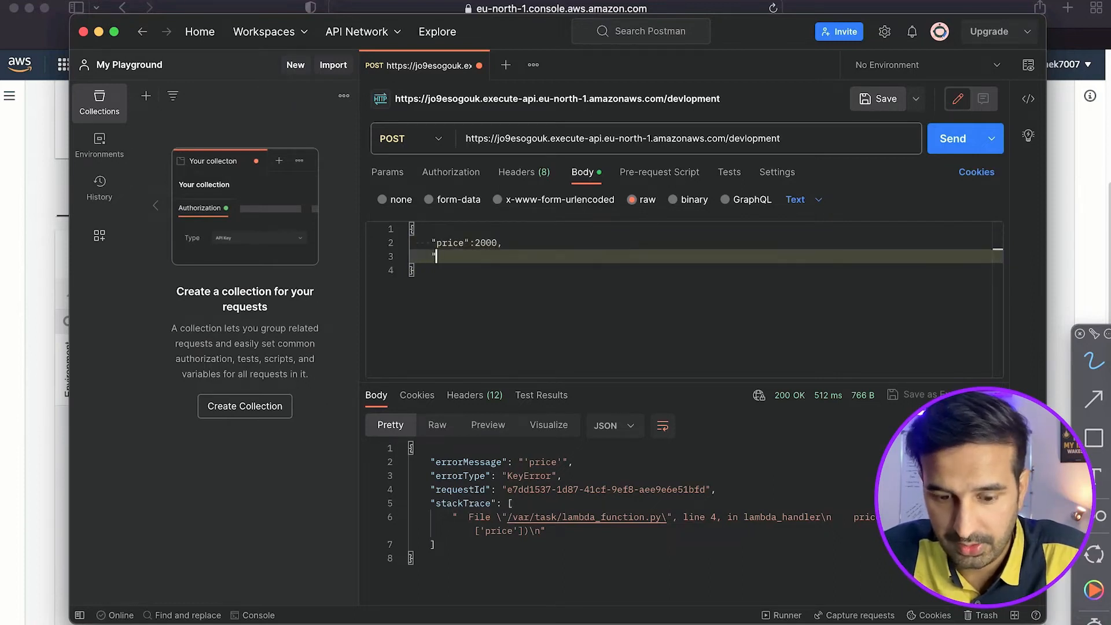
pyautogui.write('discoun')
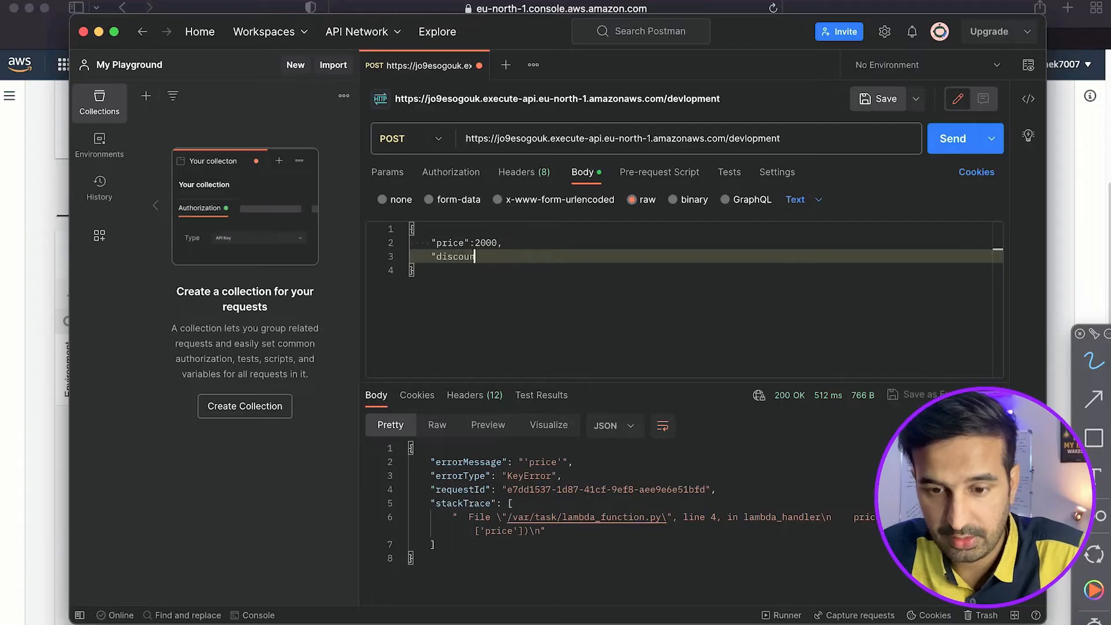
pyautogui.write('t":25')
pyautogui.click(936, 144)
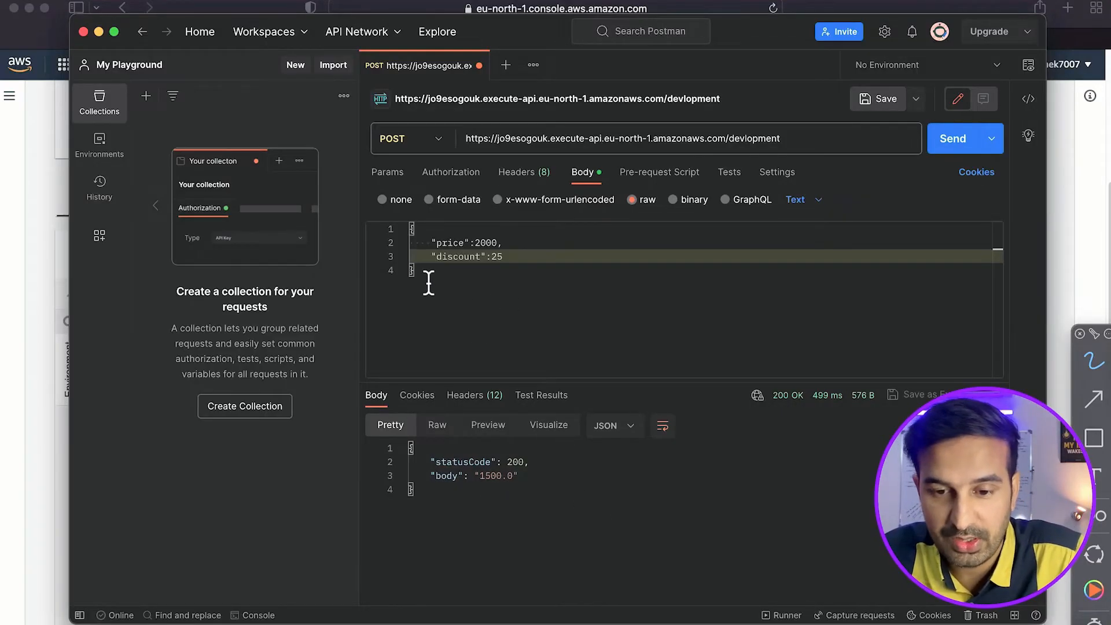
# Clear the whole raw request body and send the POST request without any data.
pyautogui.press('super+a')
pyautogui.press('BackSpace')
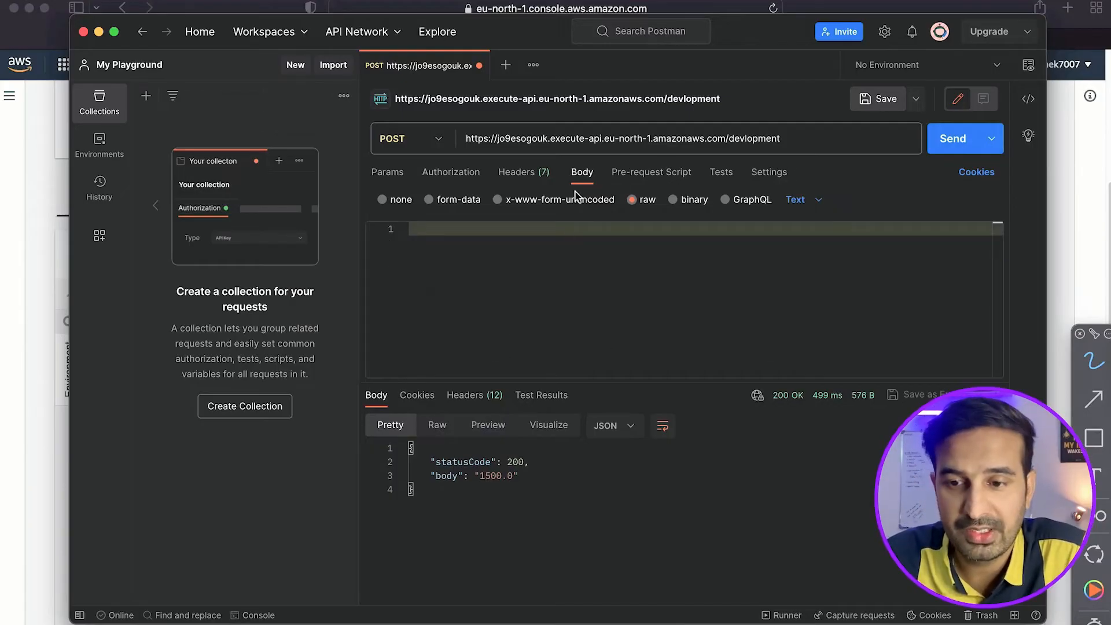
pyautogui.click(952, 142)
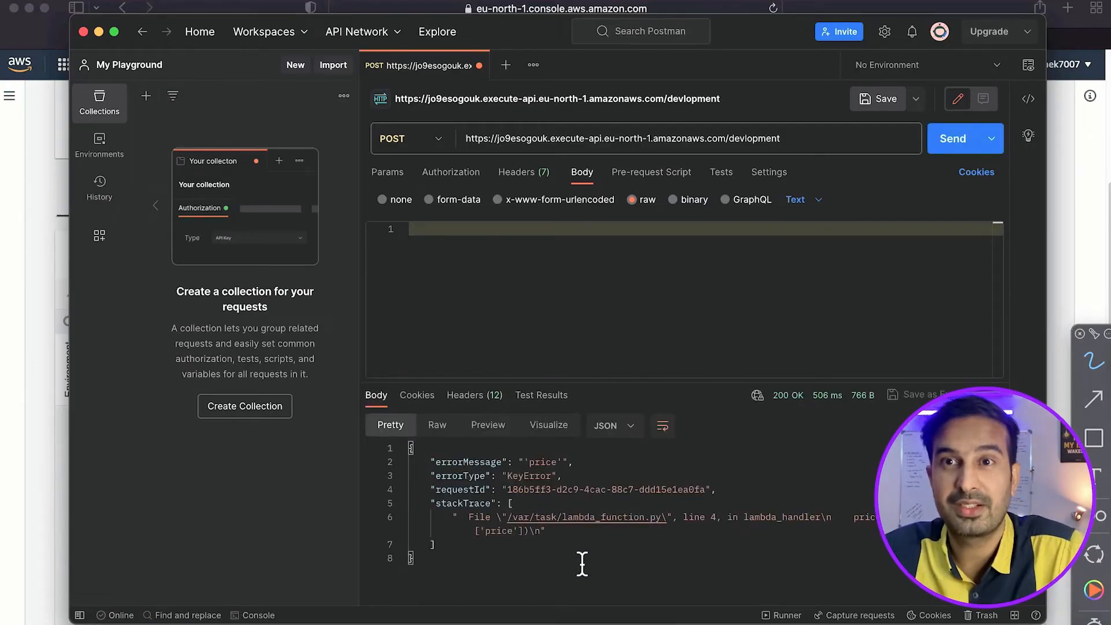
# Switch to the Lambda console in the browser, show the lambda_function code and close the execution results.
pyautogui.press('super+Tab')
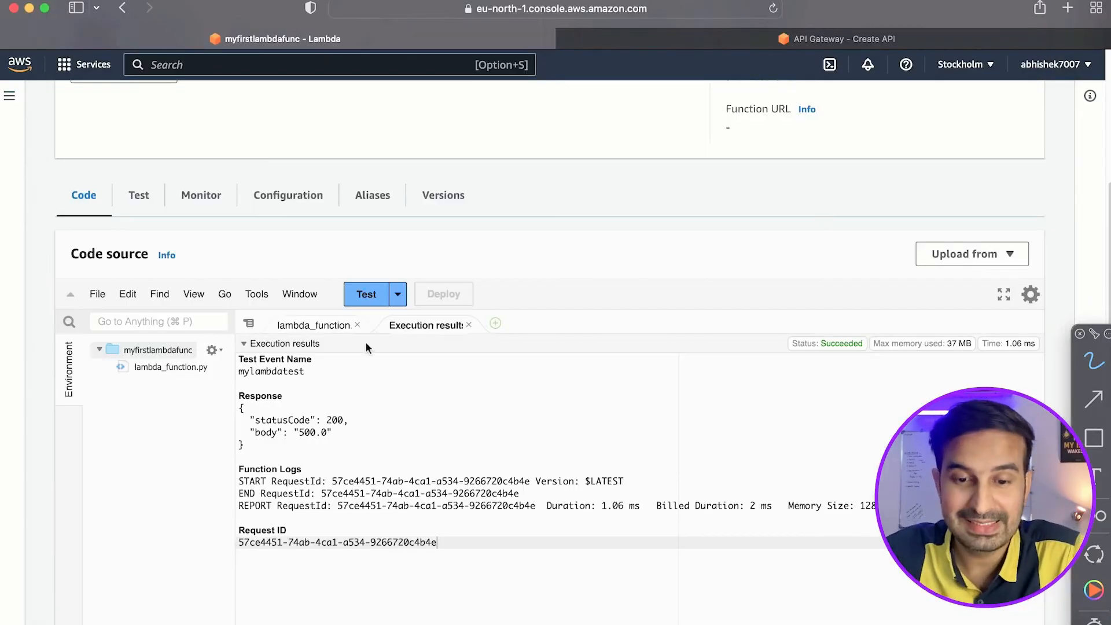
pyautogui.click(323, 324)
pyautogui.click(469, 325)
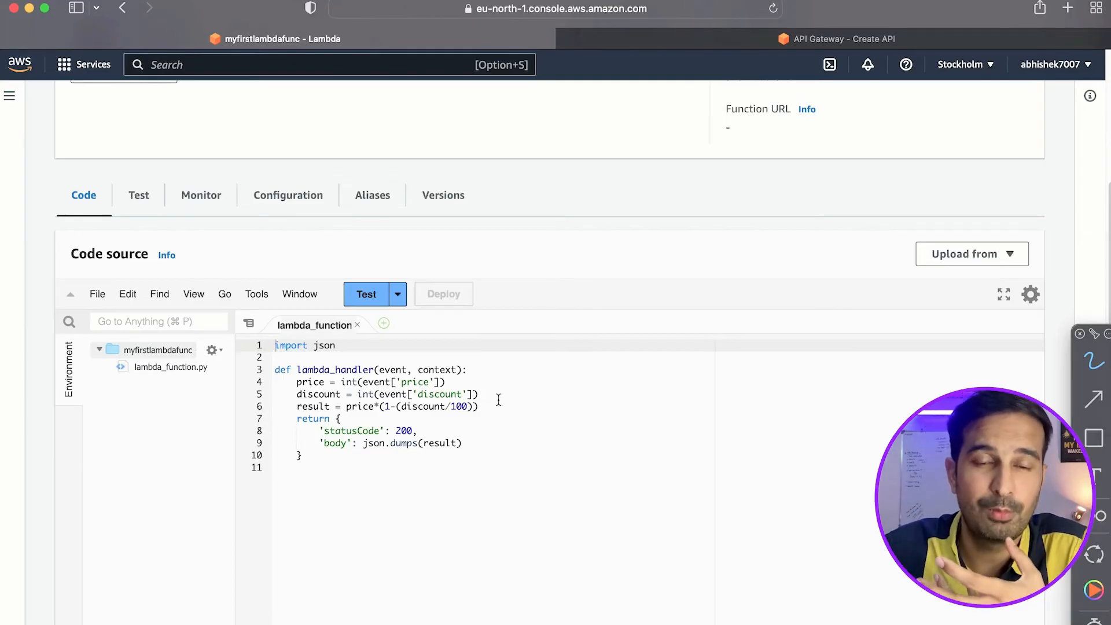
pyautogui.hotkey('ctrl', 'a')
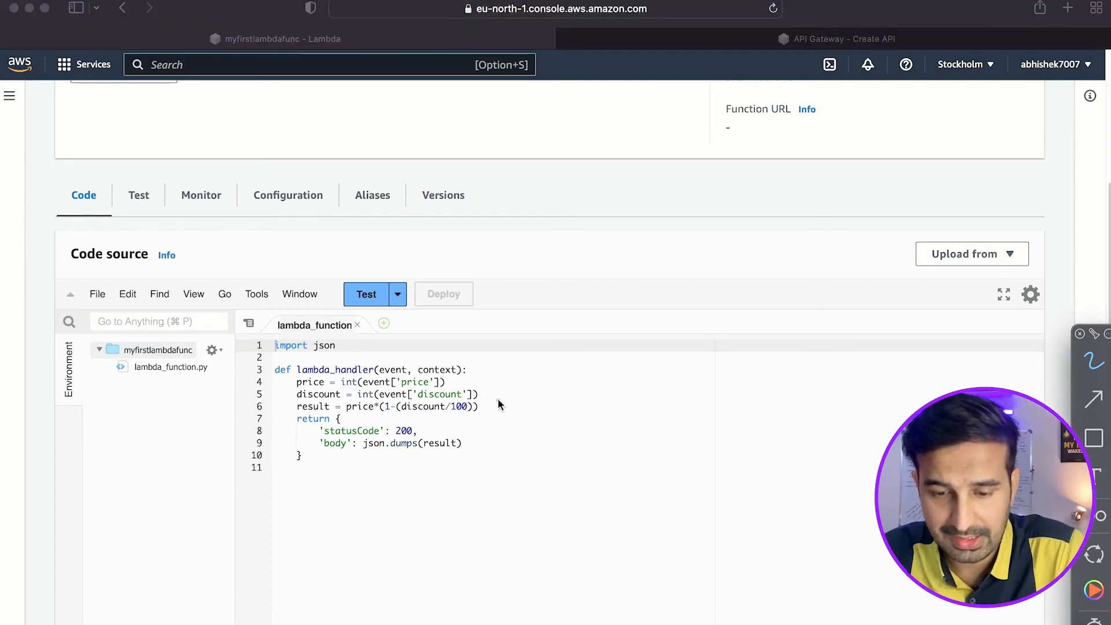
pyautogui.moveTo(580, 299)
pyautogui.mouseDown()
pyautogui.moveTo(630, 297)
pyautogui.moveTo(667, 253)
pyautogui.mouseUp()
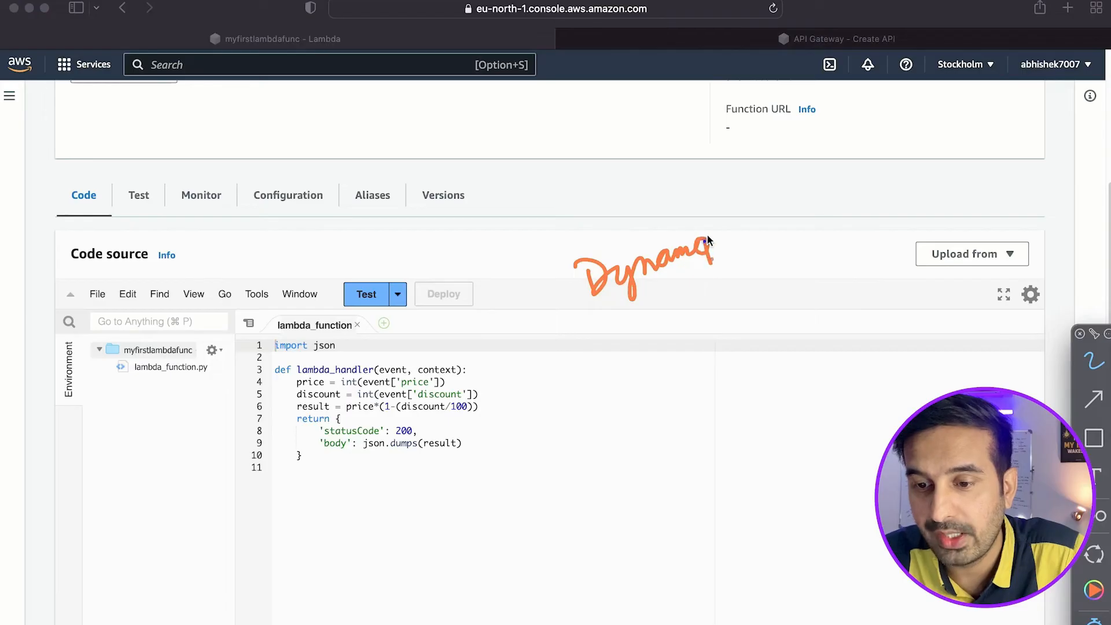
pyautogui.moveTo(724, 219)
pyautogui.mouseDown()
pyautogui.moveTo(730, 245)
pyautogui.moveTo(753, 216)
pyautogui.mouseUp()
pyautogui.moveTo(492, 380)
pyautogui.mouseDown()
pyautogui.moveTo(578, 304)
pyautogui.moveTo(704, 312)
pyautogui.moveTo(816, 293)
pyautogui.mouseUp()
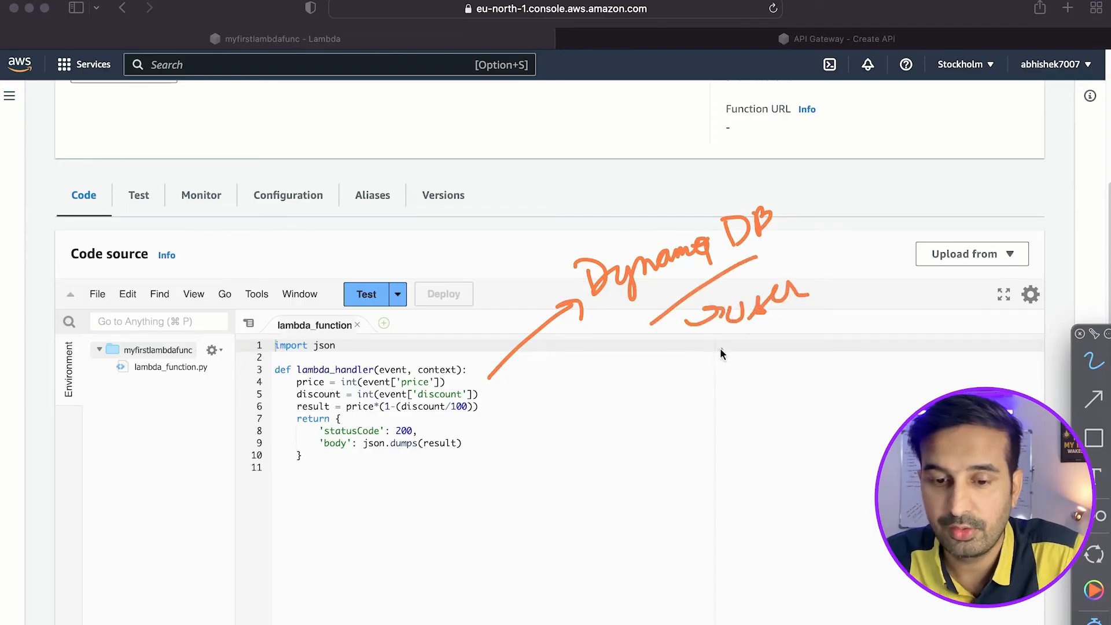
pyautogui.moveTo(130, 388); pyautogui.dragTo(209, 383)
pyautogui.moveTo(134, 417); pyautogui.dragTo(206, 416)
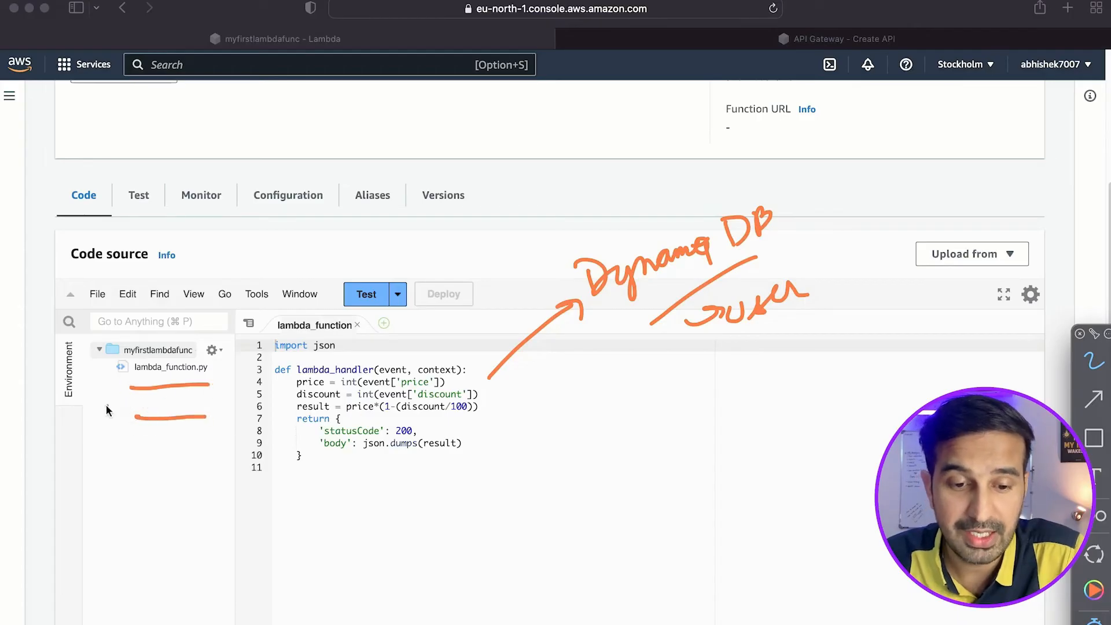
pyautogui.moveTo(90, 397); pyautogui.dragTo(124, 377)
pyautogui.moveTo(91, 433); pyautogui.dragTo(139, 408)
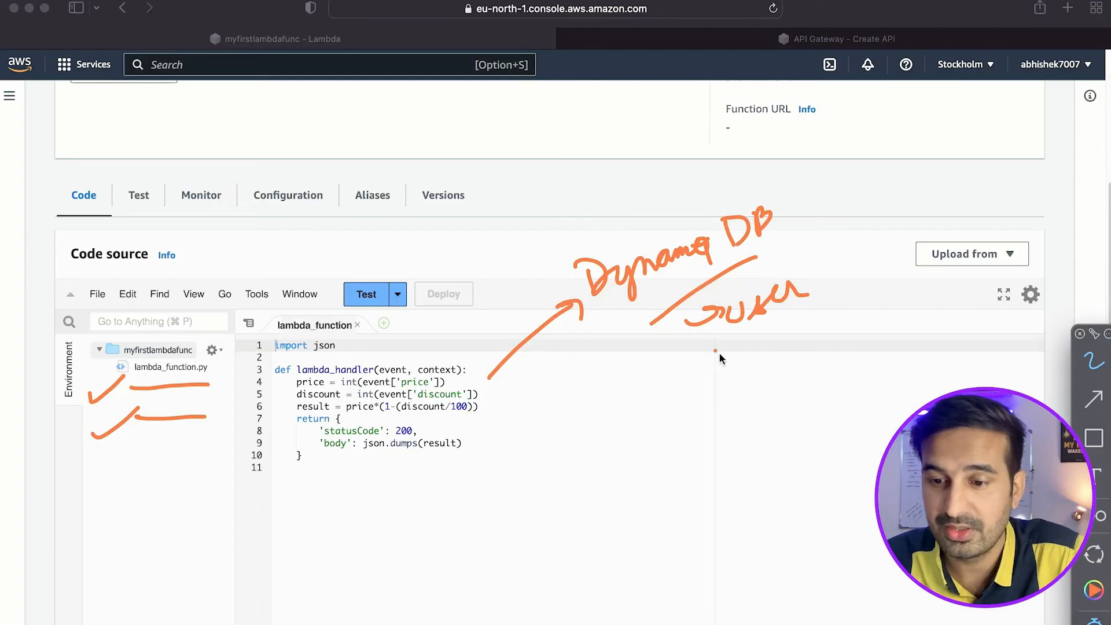
pyautogui.moveTo(773, 333); pyautogui.dragTo(765, 347)
pyautogui.moveTo(721, 446); pyautogui.dragTo(772, 438)
pyautogui.moveTo(797, 392)
pyautogui.mouseDown()
pyautogui.moveTo(799, 407)
pyautogui.moveTo(814, 389)
pyautogui.mouseUp()
pyautogui.moveTo(846, 366); pyautogui.dragTo(833, 403)
pyautogui.moveTo(870, 351)
pyautogui.mouseDown()
pyautogui.moveTo(874, 384)
pyautogui.moveTo(896, 366)
pyautogui.mouseUp()
pyautogui.moveTo(761, 475)
pyautogui.mouseDown()
pyautogui.moveTo(796, 457)
pyautogui.moveTo(788, 472)
pyautogui.mouseUp()
pyautogui.moveTo(807, 443)
pyautogui.mouseDown()
pyautogui.moveTo(824, 440)
pyautogui.moveTo(834, 474)
pyautogui.moveTo(868, 429)
pyautogui.mouseUp()
pyautogui.moveTo(868, 429)
pyautogui.mouseDown()
pyautogui.moveTo(876, 402)
pyautogui.moveTo(923, 417)
pyautogui.mouseUp()
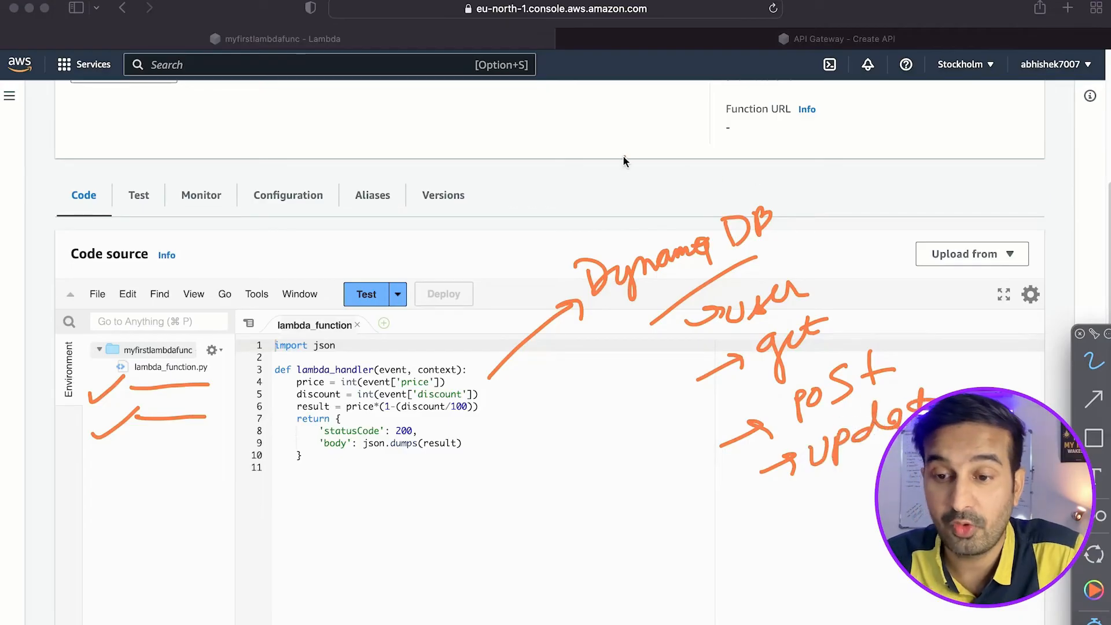
pyautogui.moveTo(632, 145); pyautogui.dragTo(635, 166)
pyautogui.moveTo(666, 128)
pyautogui.mouseDown()
pyautogui.moveTo(662, 155)
pyautogui.moveTo(684, 147)
pyautogui.mouseUp()
pyautogui.moveTo(612, 214); pyautogui.dragTo(683, 182)
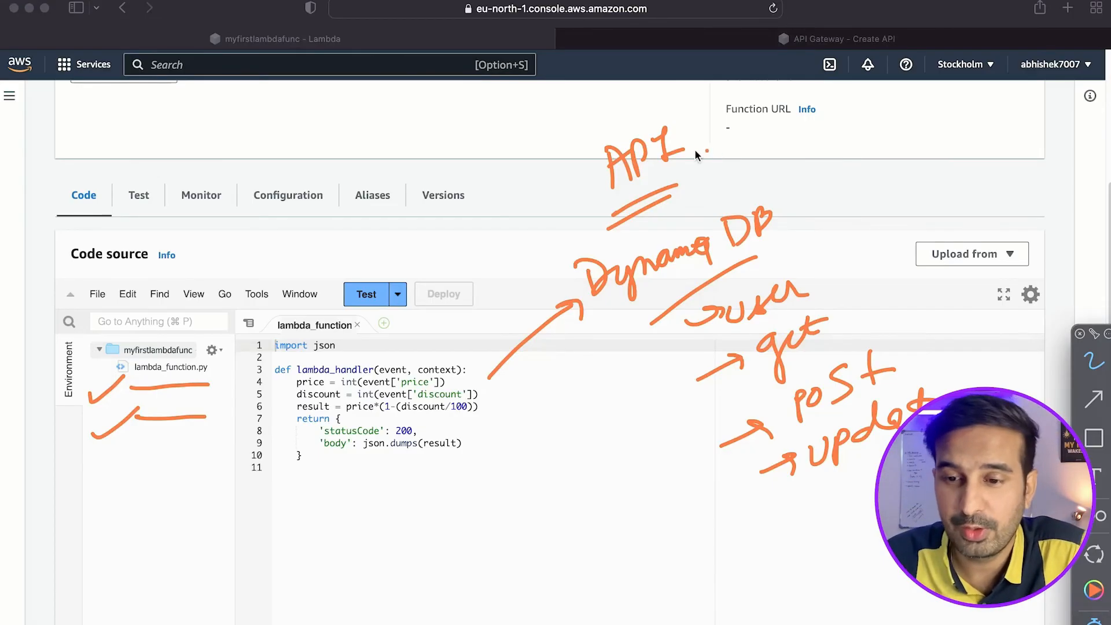
pyautogui.moveTo(698, 158)
pyautogui.mouseDown()
pyautogui.moveTo(760, 162)
pyautogui.moveTo(846, 133)
pyautogui.mouseUp()
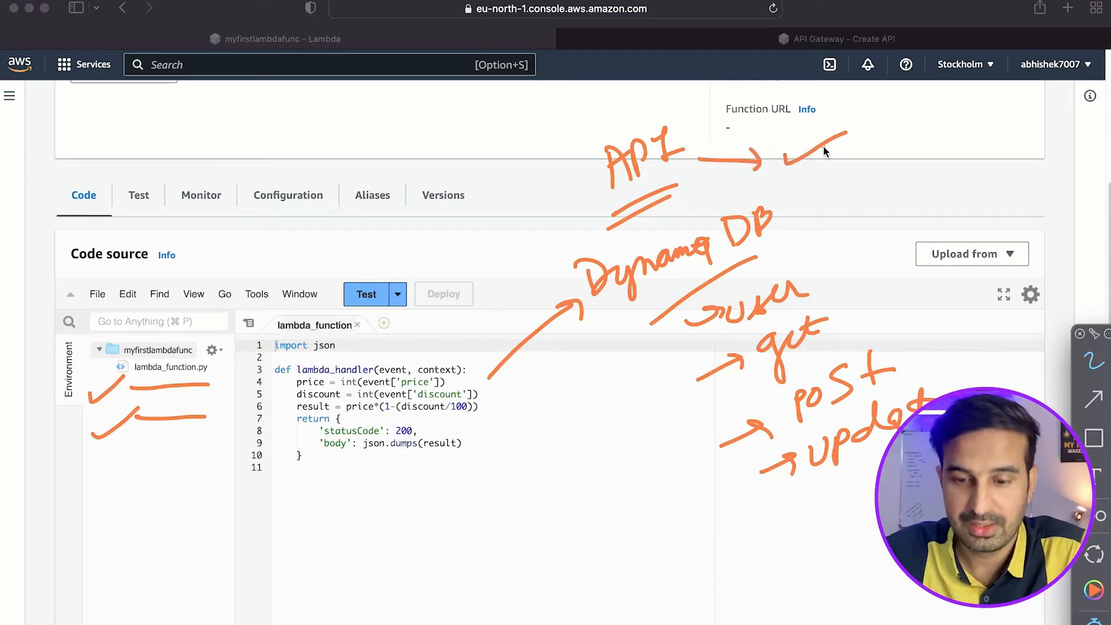
pyautogui.press('Delete')
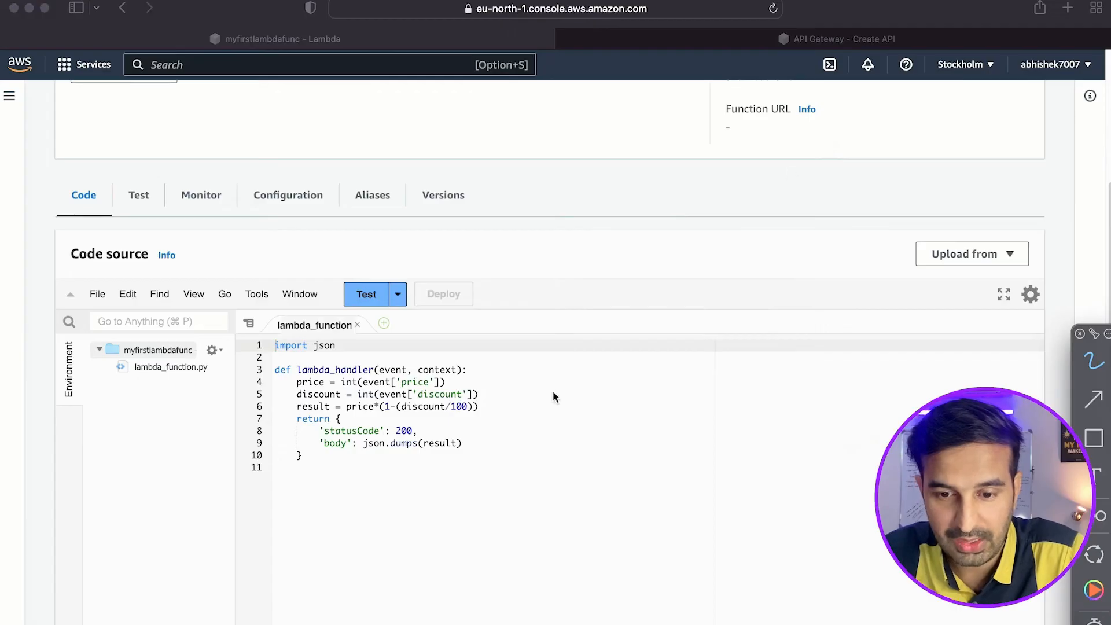
# Insert the condition "if 'price' in event:" as the first line inside the lambda_handler function.
pyautogui.click(496, 393)
pyautogui.click(474, 372)
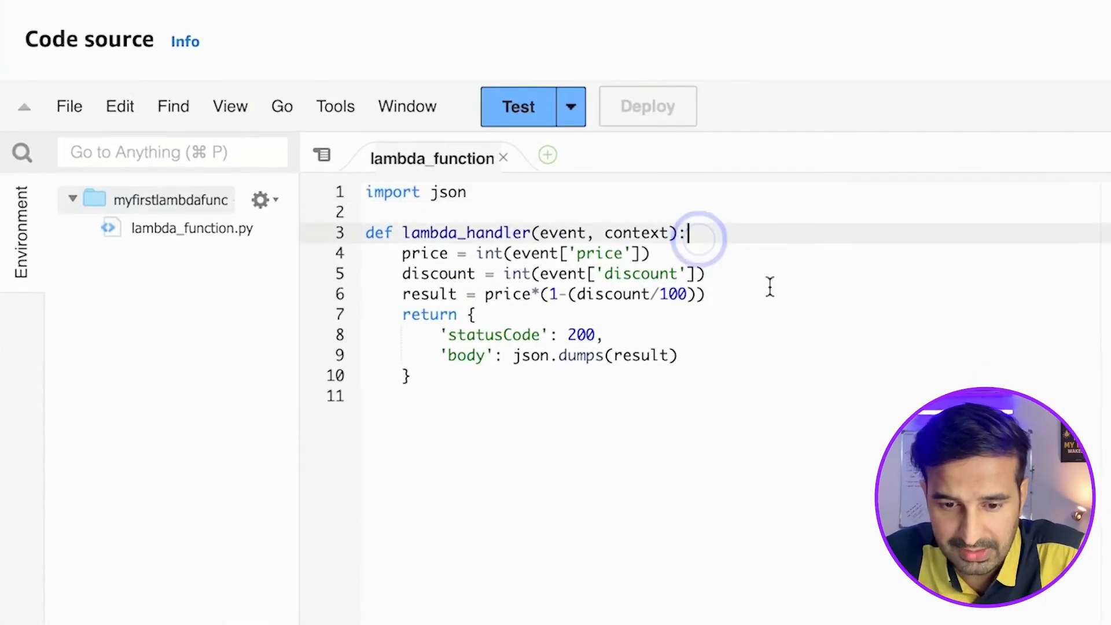
pyautogui.press('Return')
pyautogui.write('if ')
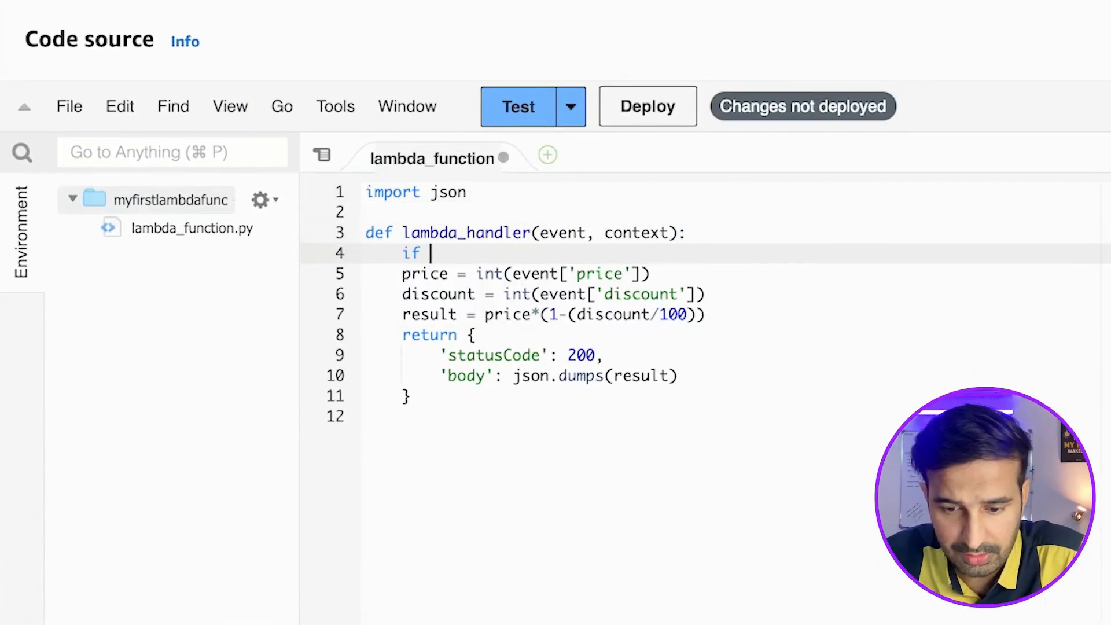
pyautogui.write("'price' ")
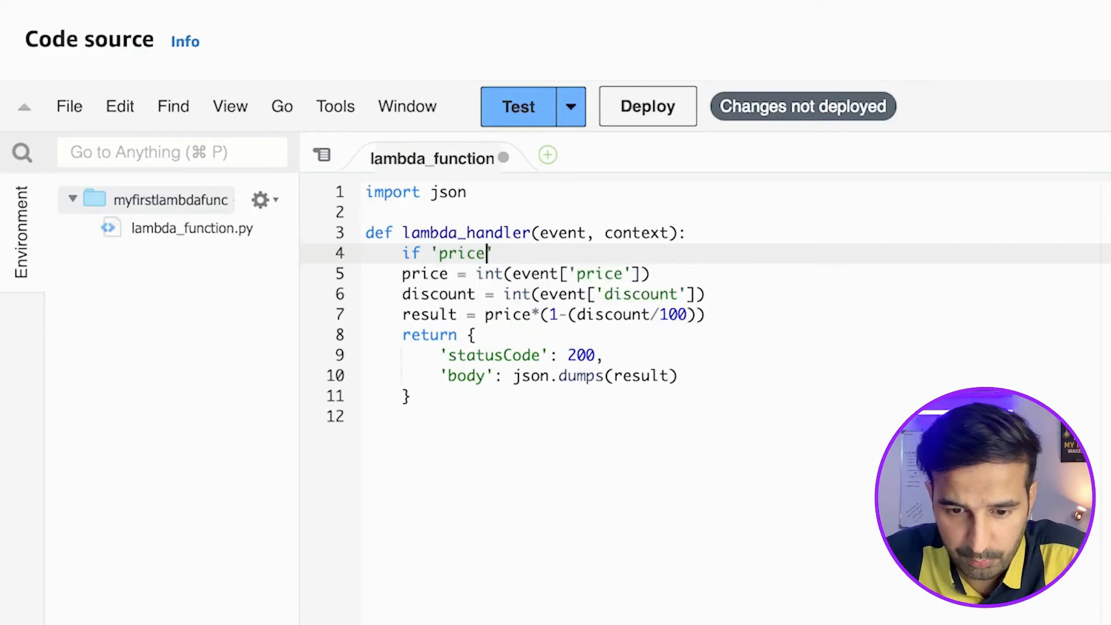
pyautogui.write('in even')
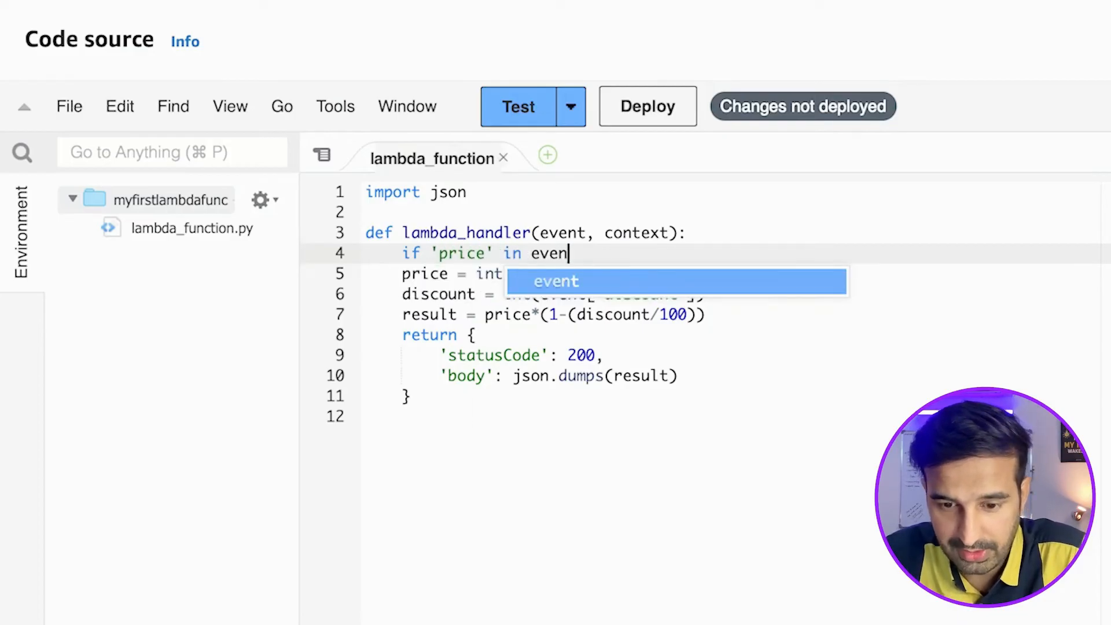
pyautogui.write('t:')
pyautogui.press('Return')
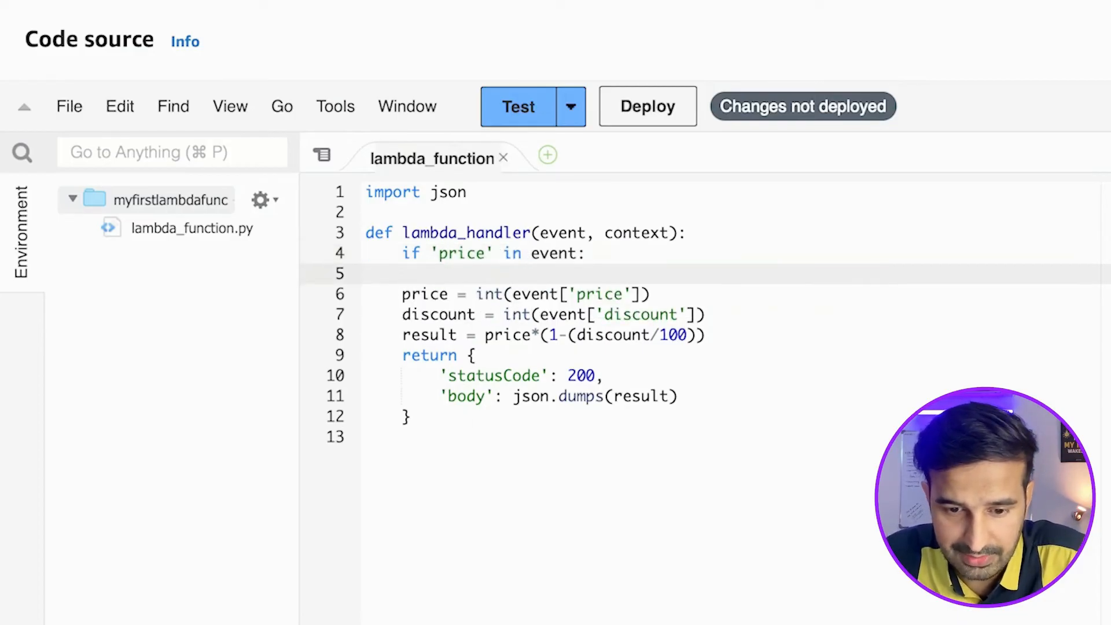
# Indent the price, discount and result assignments so they sit inside the if block.
pyautogui.click(403, 293)
pyautogui.press('Tab')
pyautogui.press('BackSpace')
pyautogui.press('BackSpace')
pyautogui.press('BackSpace')
pyautogui.press('Tab')
pyautogui.press('BackSpace')
pyautogui.click(402, 293)
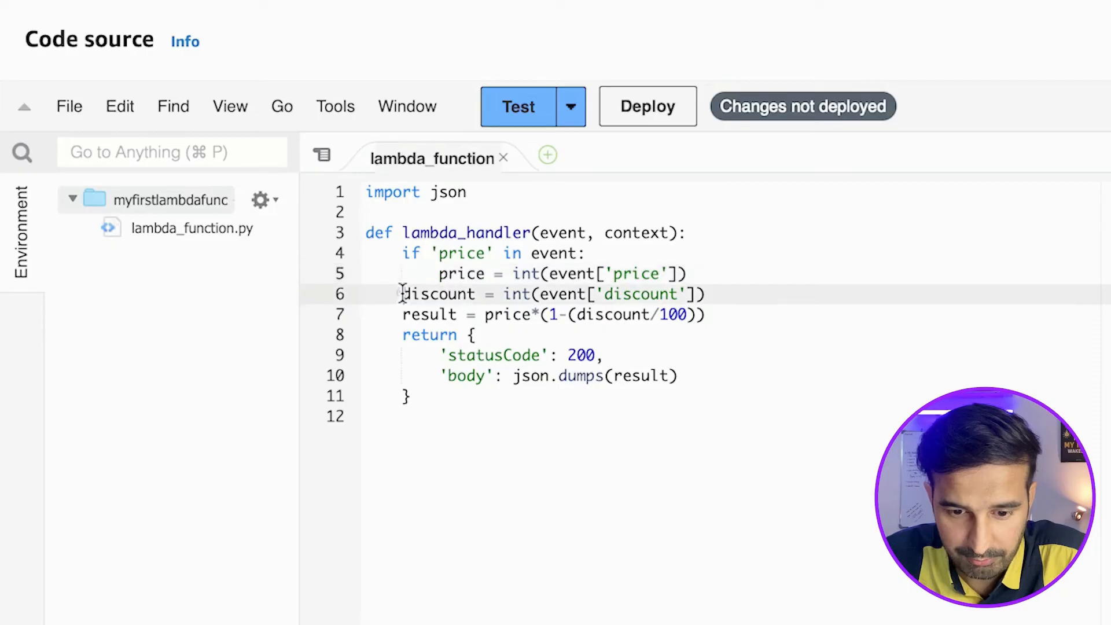
pyautogui.press('Tab')
pyautogui.click(405, 314)
pyautogui.press('Tab')
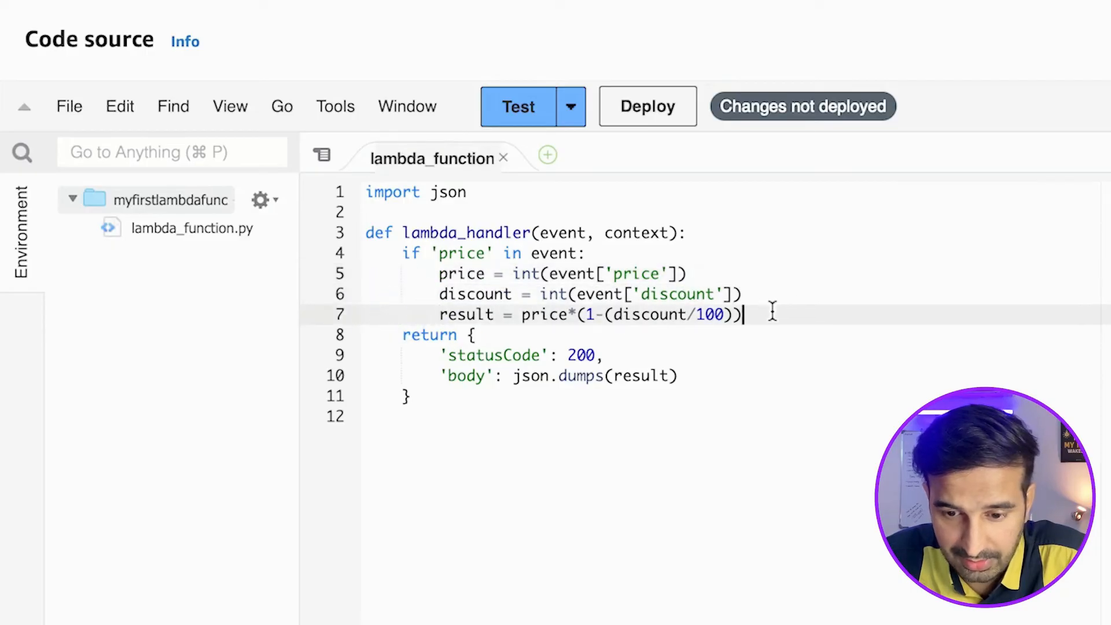
# Add the line result = f'The discounted price is: {result}' at the end of the if block.
pyautogui.click(772, 314)
pyautogui.press('Return')
pyautogui.write('result')
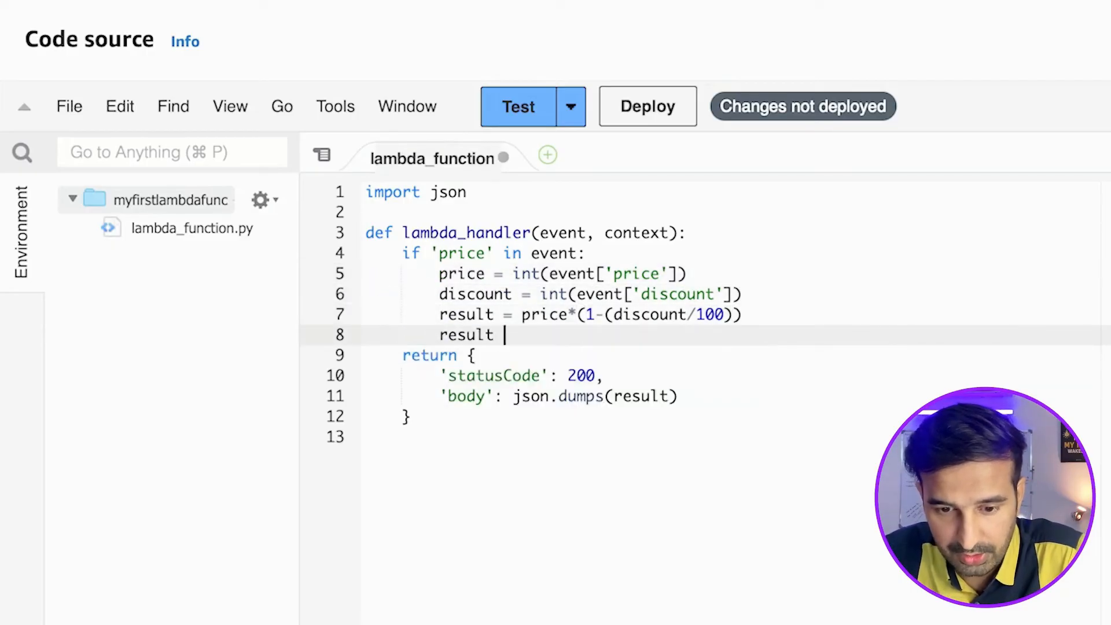
pyautogui.press('super+s')
pyautogui.write("= f'The discoun")
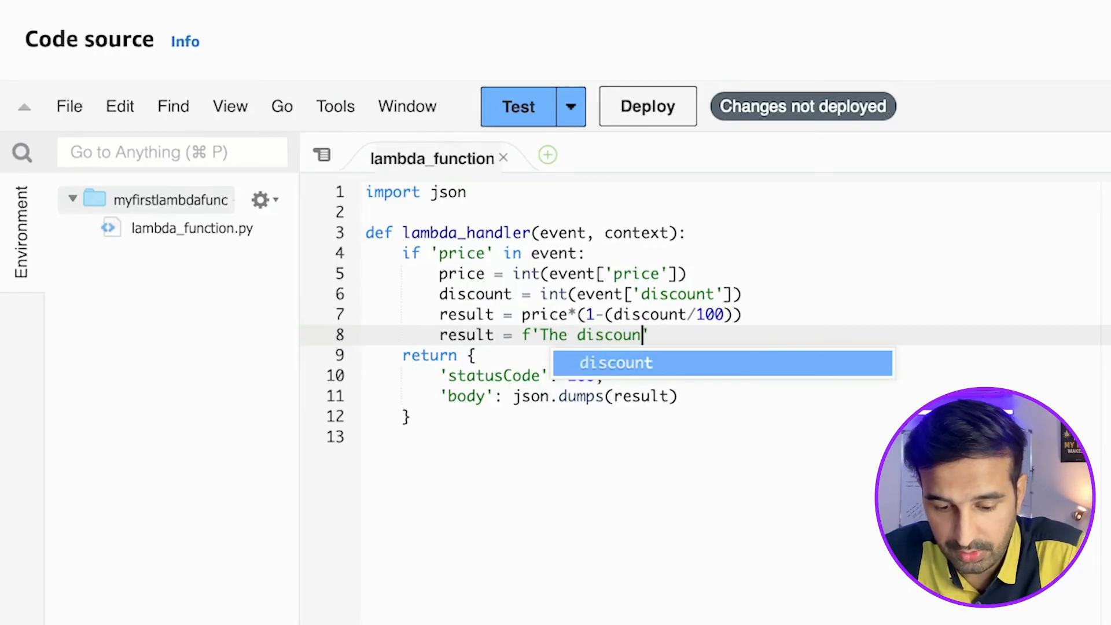
pyautogui.write("ted price is: {result}'")
pyautogui.press('super+shift+Left')
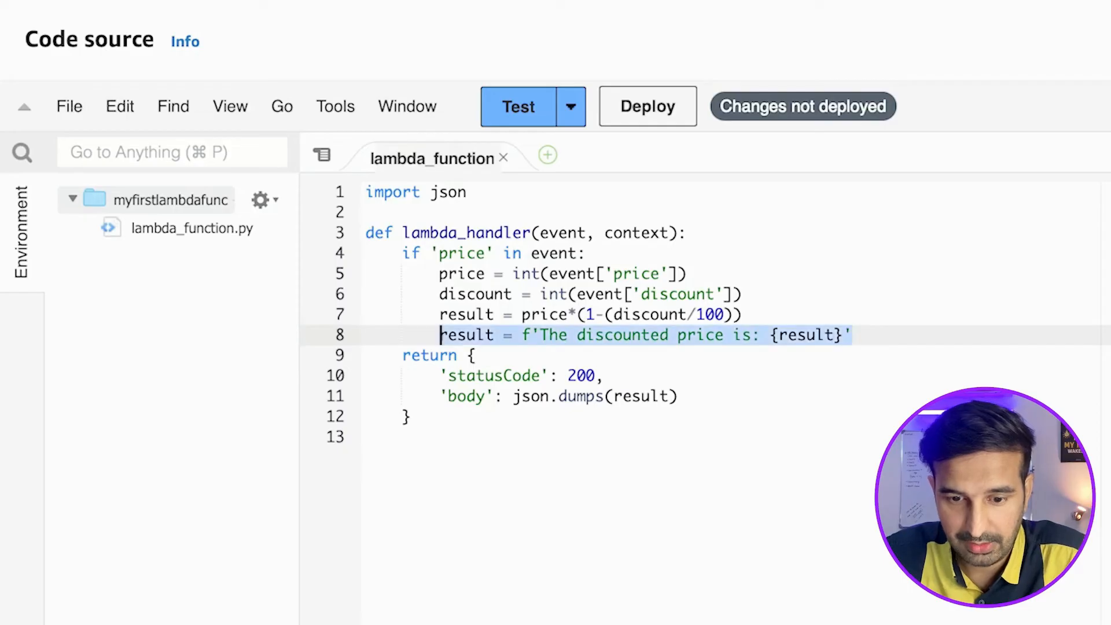
pyautogui.press('Right')
# Add an "else:" branch aligned with the if statement, with an indented empty line below it.
pyautogui.press('Return')
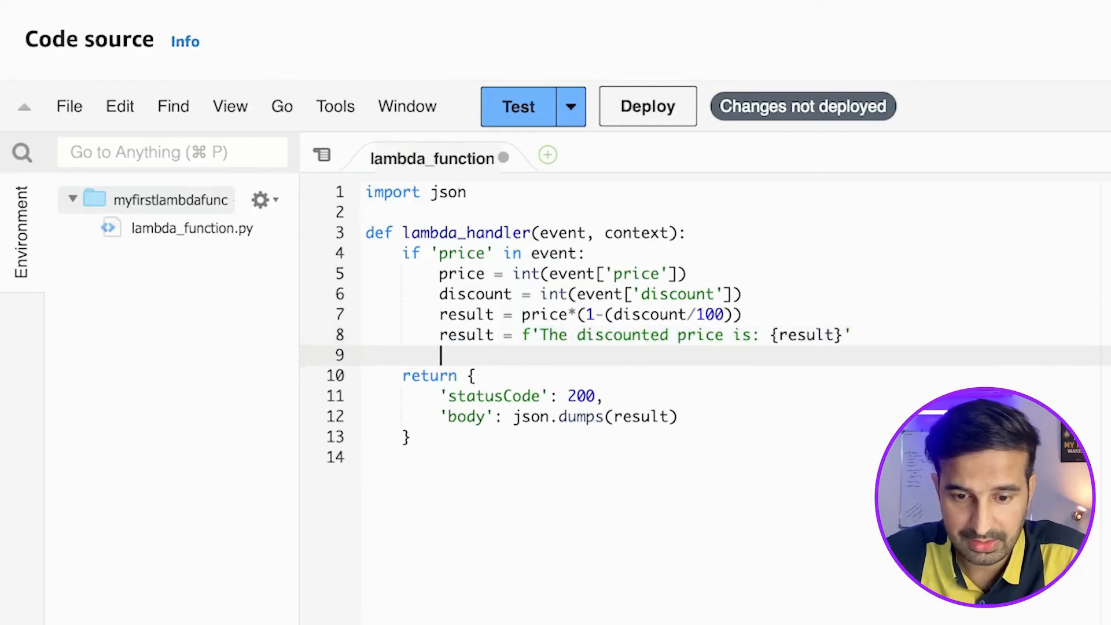
pyautogui.press('BackSpace')
pyautogui.write('else')
pyautogui.press('Return')
pyautogui.press('BackSpace')
pyautogui.press('BackSpace')
pyautogui.write(':')
pyautogui.press('Return')
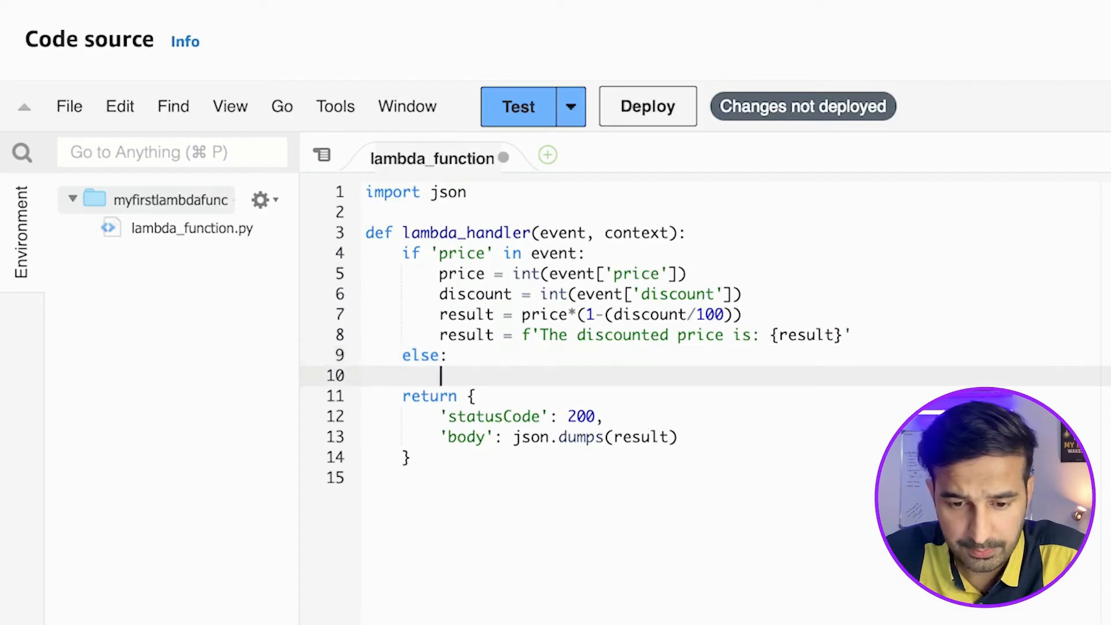
# In the else branch, assign result a triple-quoted string starting with "The right way to invoke this API is".
pyautogui.write('resu')
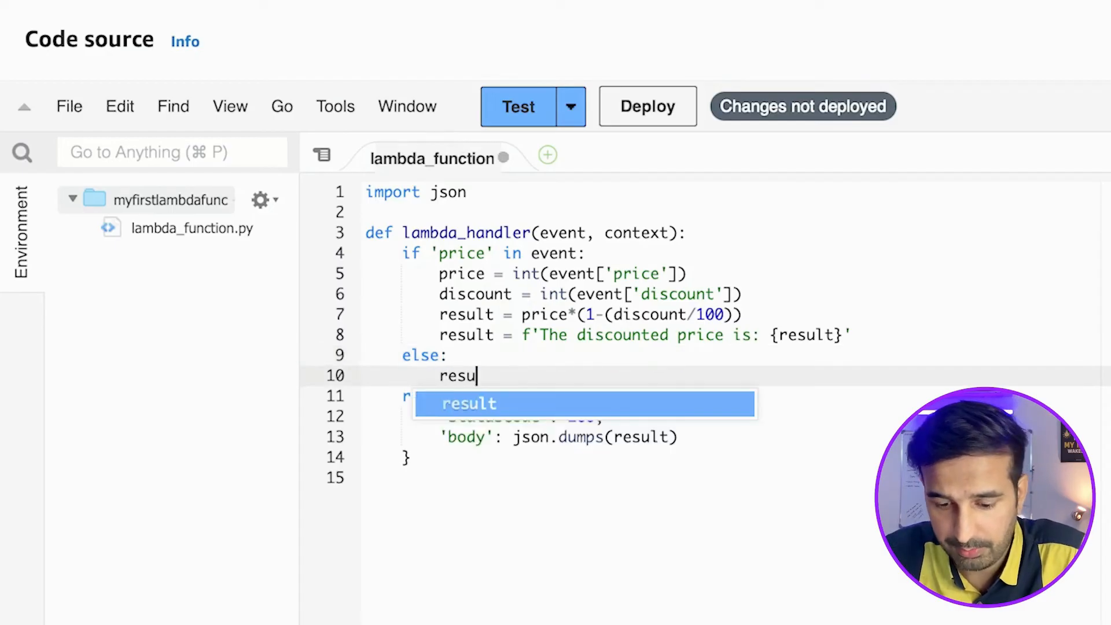
pyautogui.write('lt =')
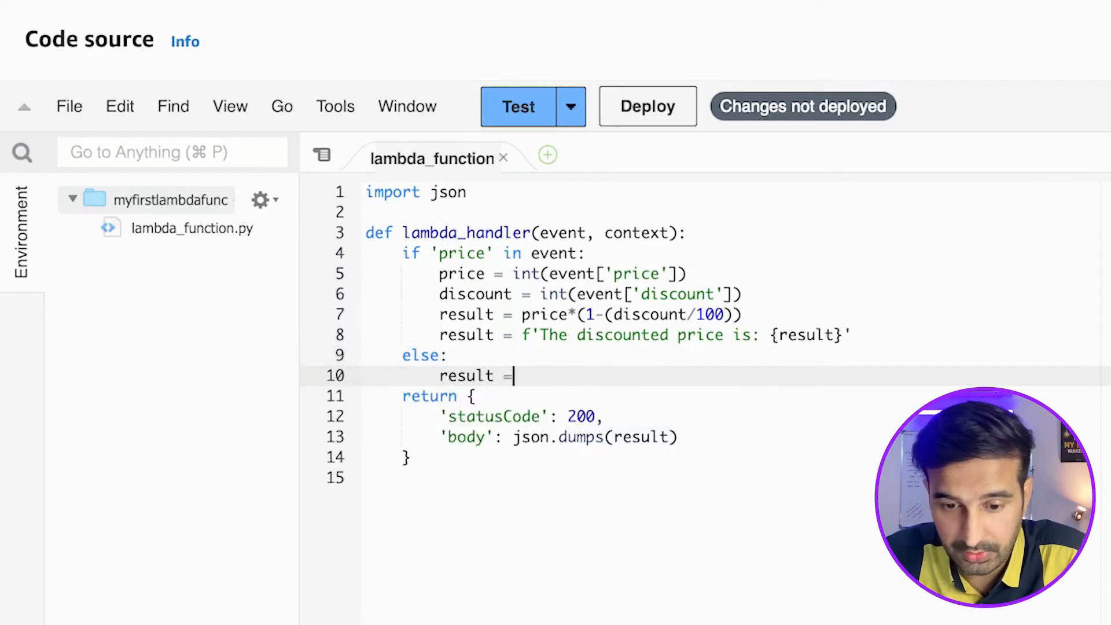
pyautogui.press('BackSpace')
pyautogui.press('BackSpace')
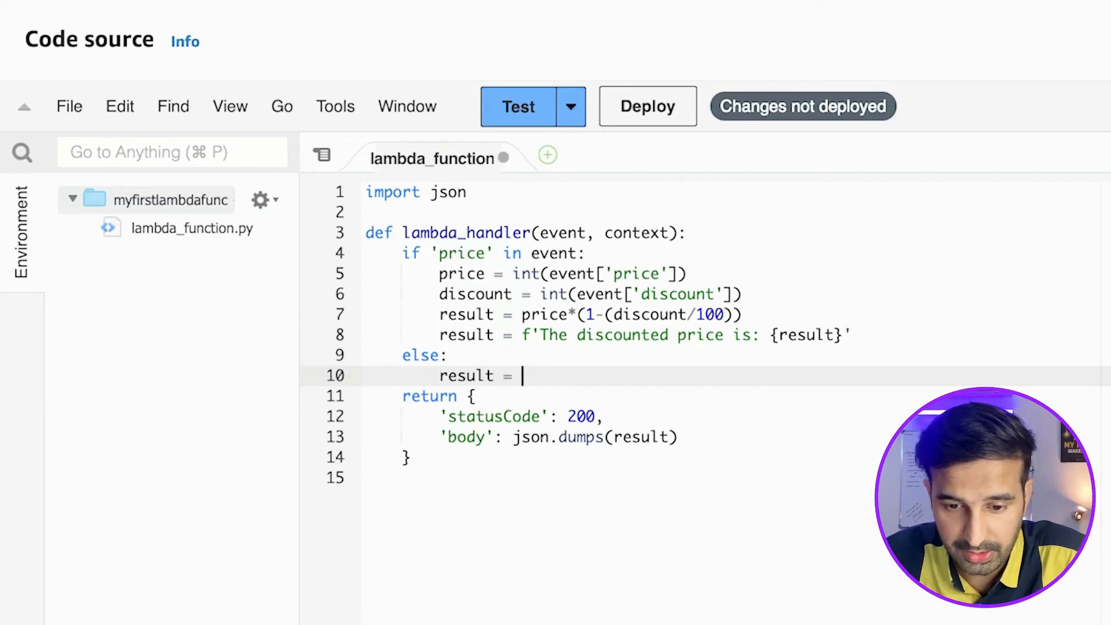
pyautogui.write("'''The right way to ")
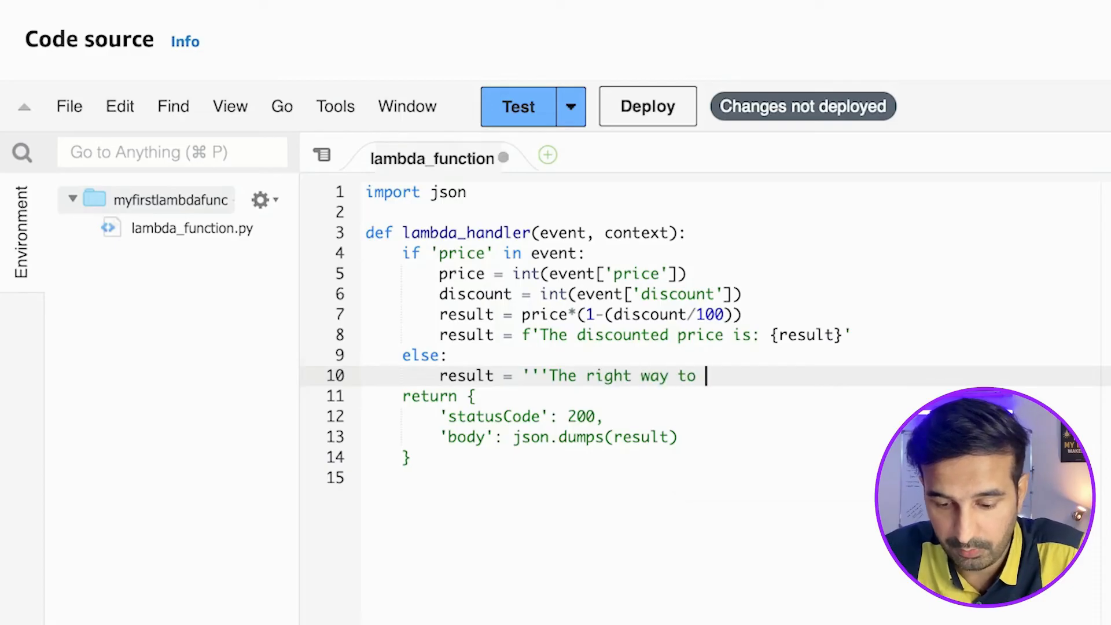
pyautogui.write('invoke this API is')
pyautogui.press('Return')
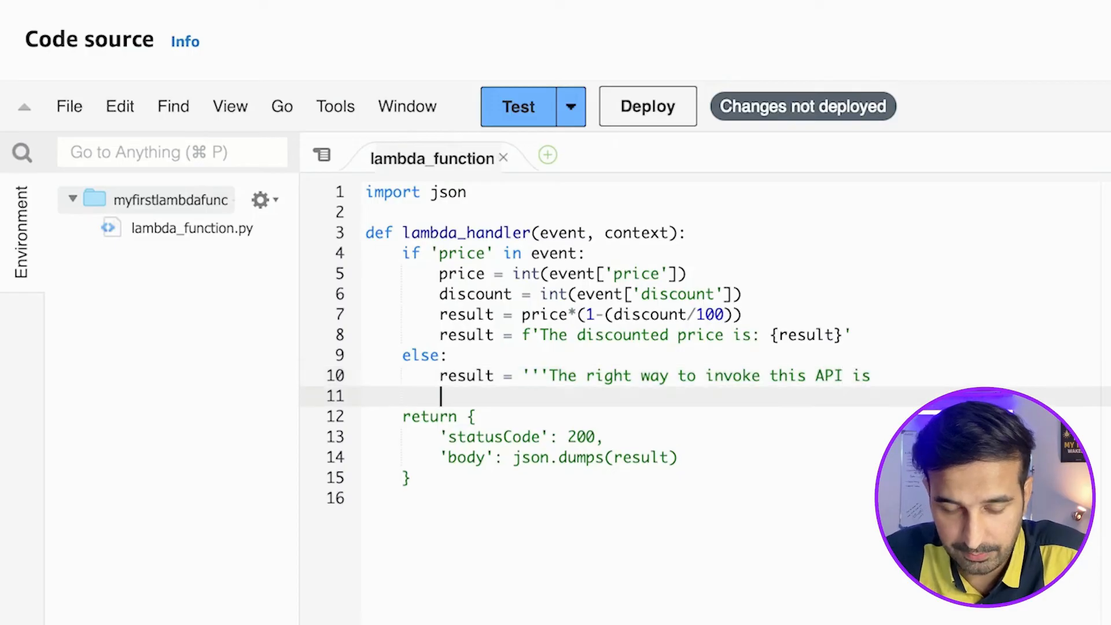
# Continue the else branch's help string with an empty line followed by an unindented line "Send the following:".
pyautogui.press('BackSpace')
pyautogui.press('Return')
pyautogui.write('Se')
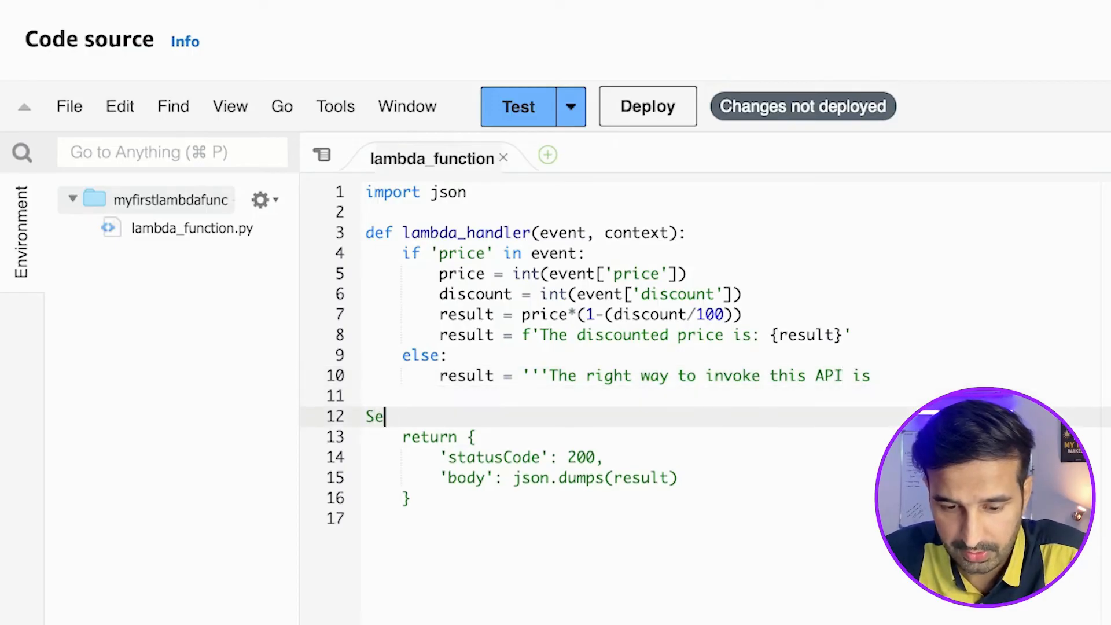
pyautogui.write('nd the following:')
pyautogui.press('Return')
# Add the line "price" with some integer value, keeping price in double quotes, below "Send the following:" in the help string.
pyautogui.write('"')
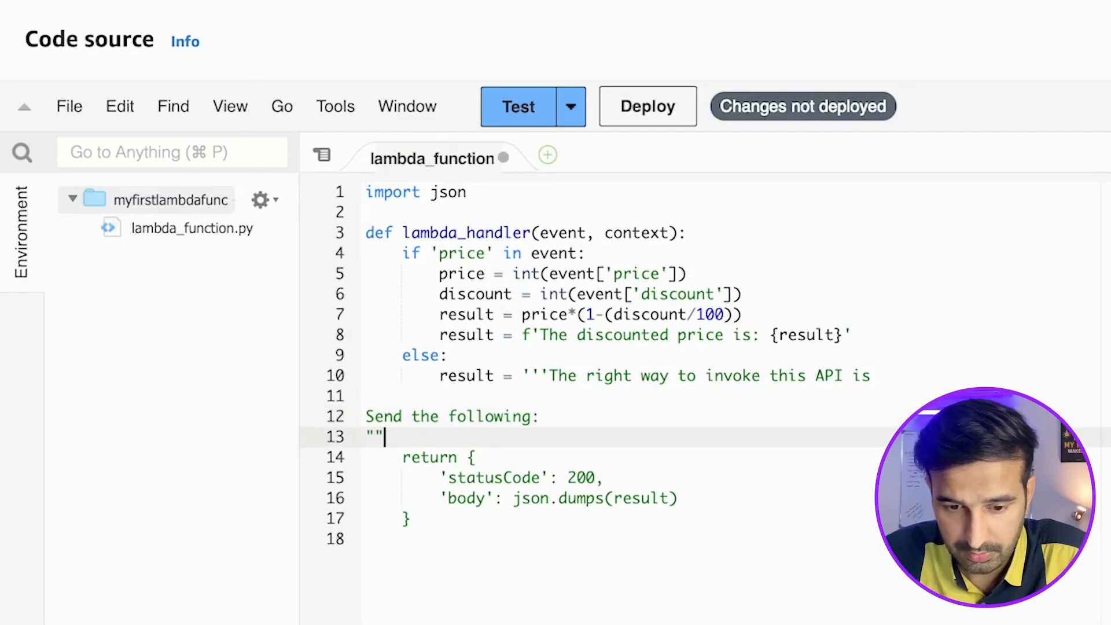
pyautogui.write('prive"')
pyautogui.press('Left')
pyautogui.press('BackSpace')
pyautogui.write('ce')
pyautogui.press('Right')
pyautogui.press('Right')
pyautogui.press('BackSpace')
pyautogui.press('Right')
pyautogui.write('with some integer value')
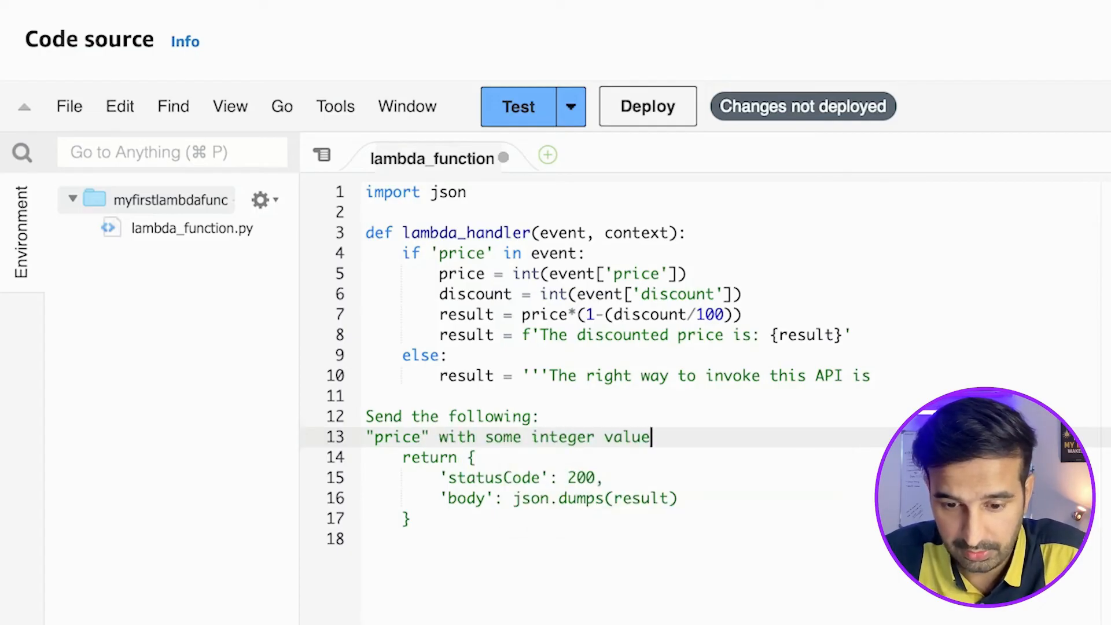
# Add the line "discount" in number like 50 for 50%, keeping discount in double quotes, below the price line.
pyautogui.press('Return')
pyautogui.write('"ds')
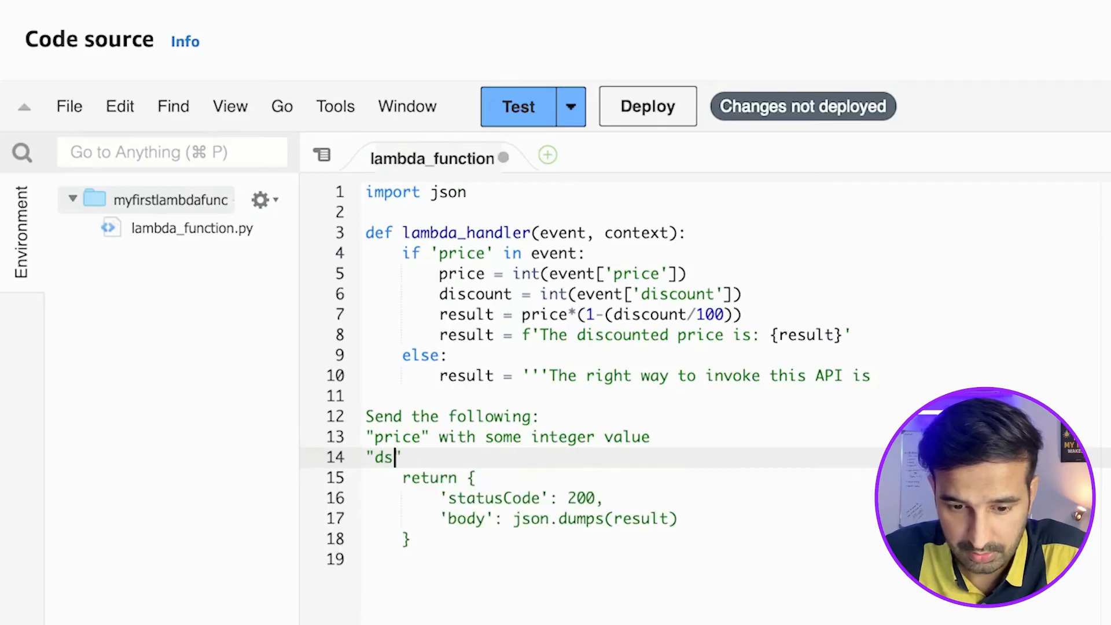
pyautogui.press('BackSpace')
pyautogui.write('ioscount')
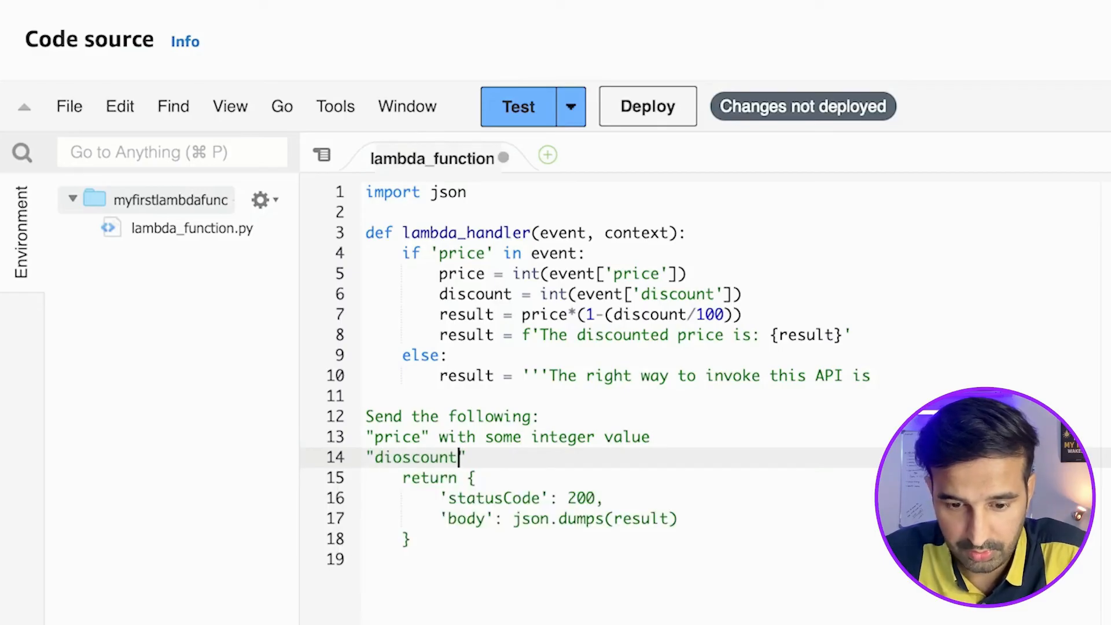
pyautogui.press('BackSpace')
pyautogui.press('super+Right')
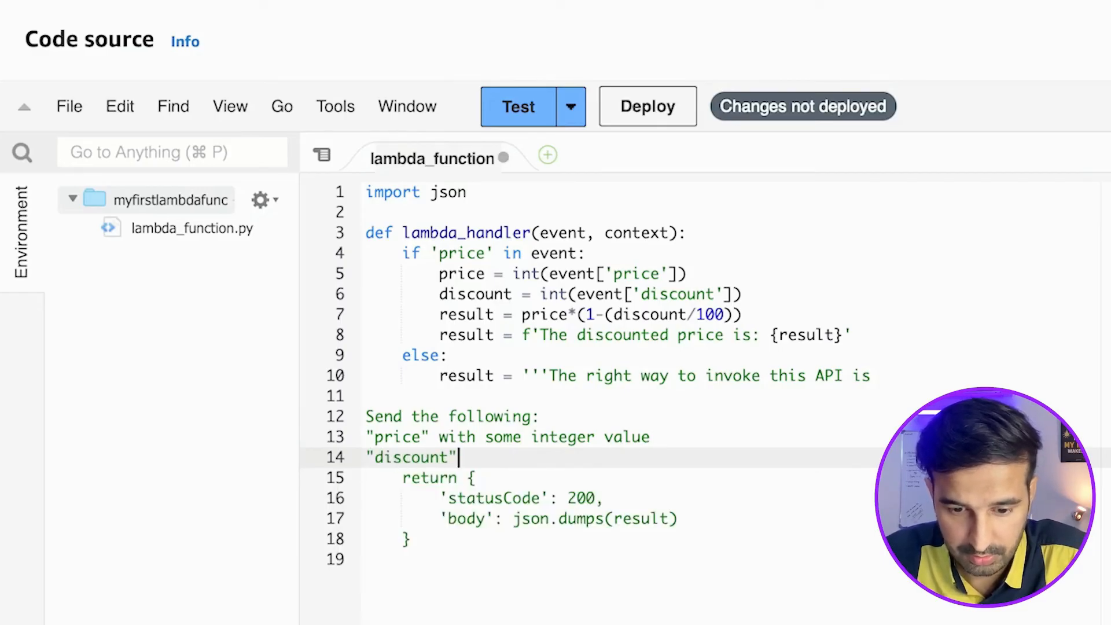
pyautogui.write('in number')
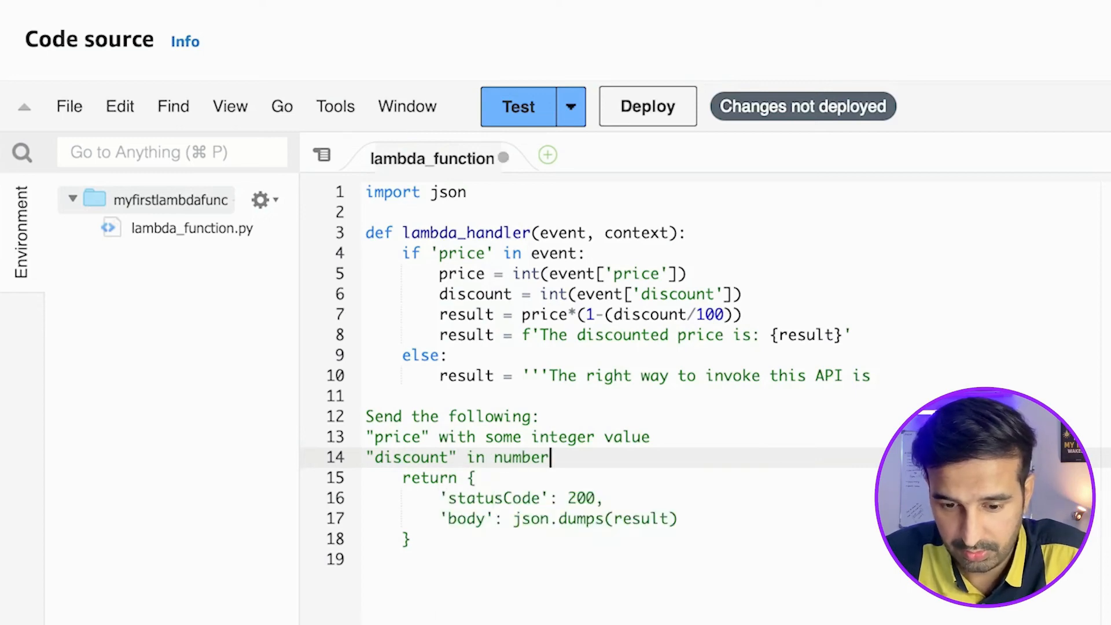
pyautogui.write(' like 50 for ')
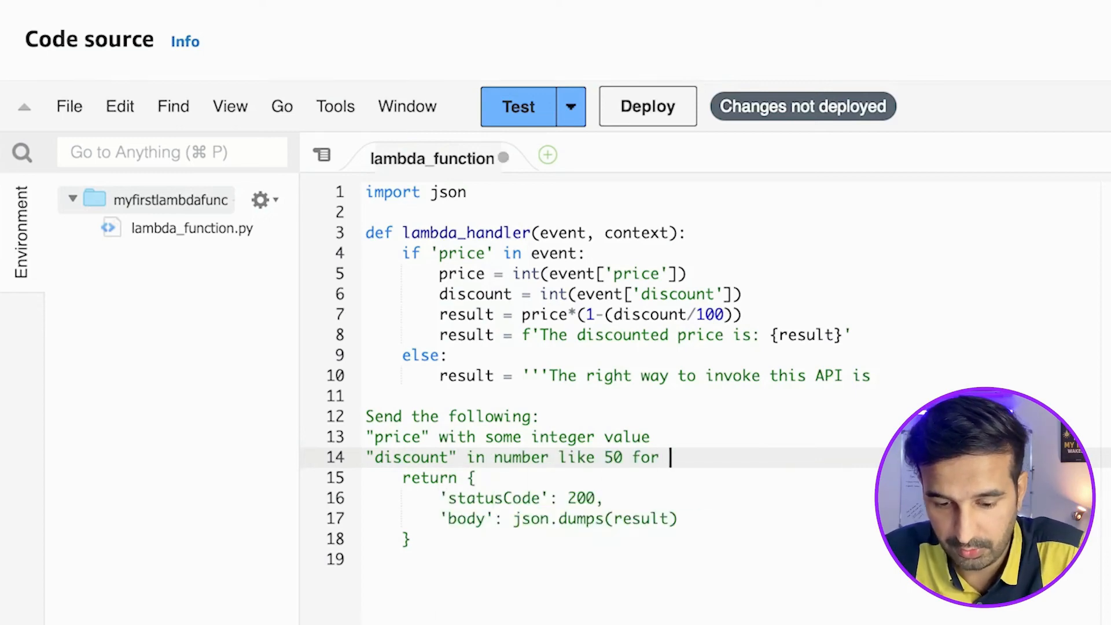
pyautogui.write('50%')
# Finish the help string with an empty line, the line "The END!" and closing triple quotes on their own line.
pyautogui.press('Return')
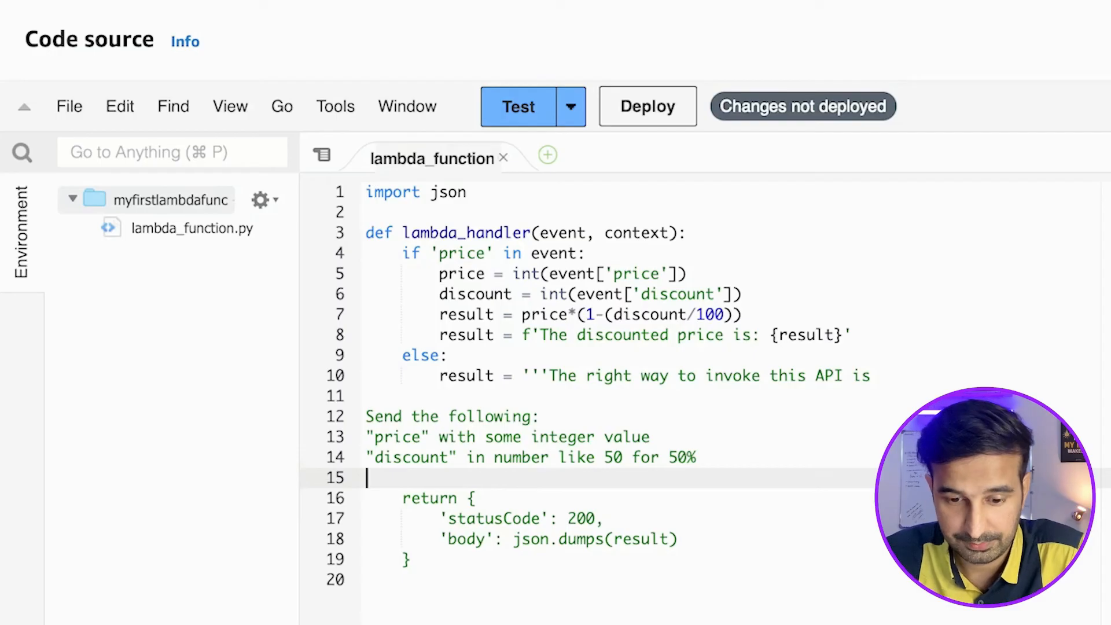
pyautogui.press('Return')
pyautogui.write('The E')
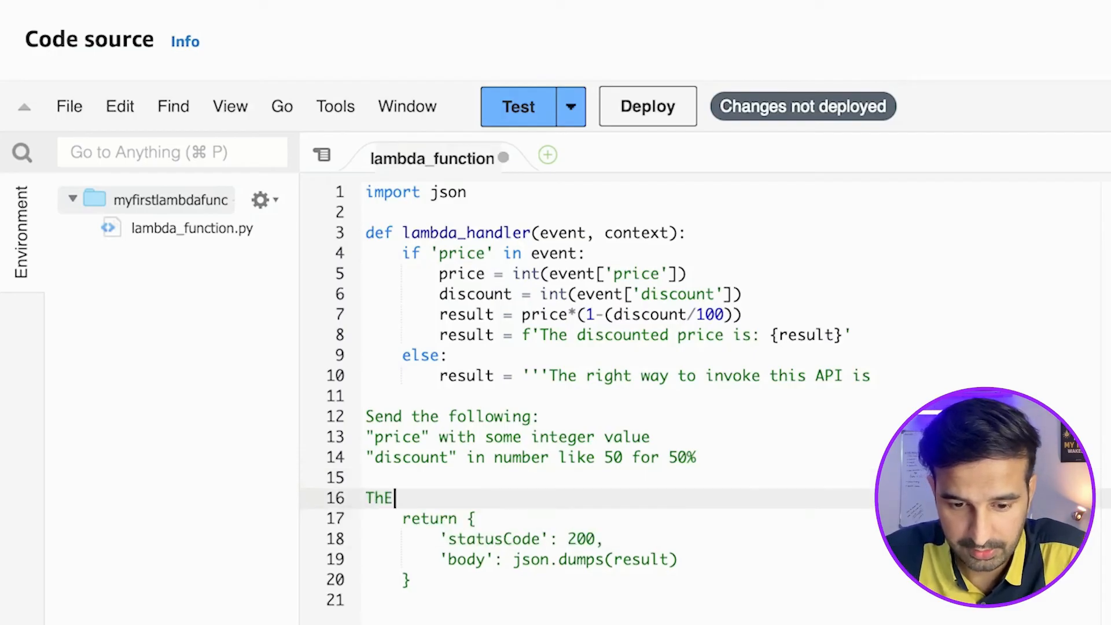
pyautogui.write('ND!')
pyautogui.press('Return')
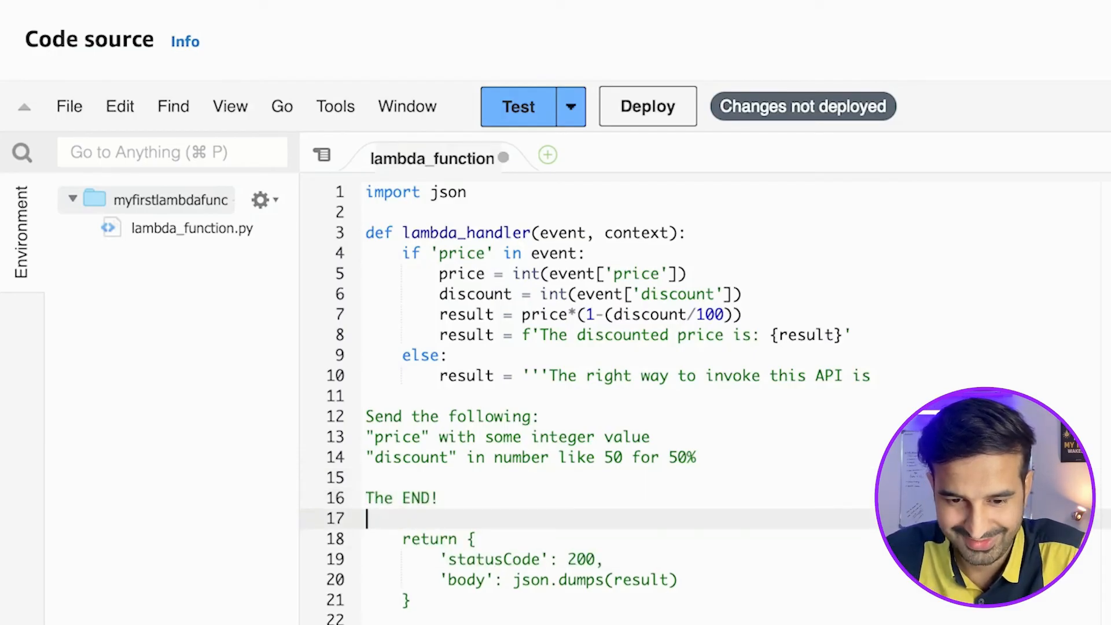
pyautogui.write("'''")
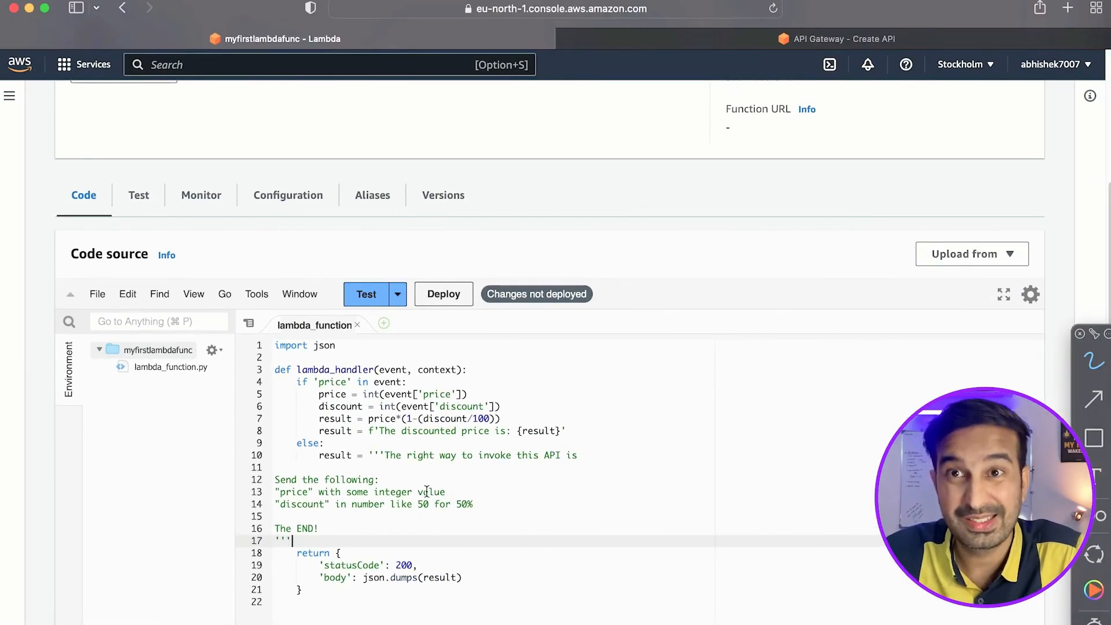
# Deploy the updated function, run it with the saved test event and return to the lambda_function code.
pyautogui.click(451, 290)
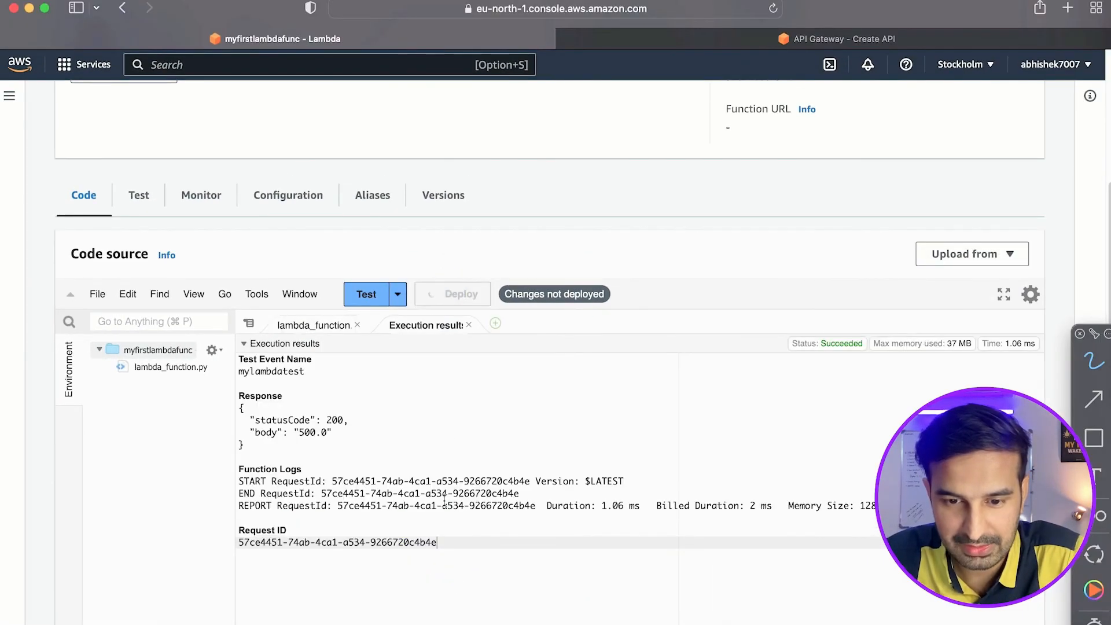
pyautogui.click(366, 334)
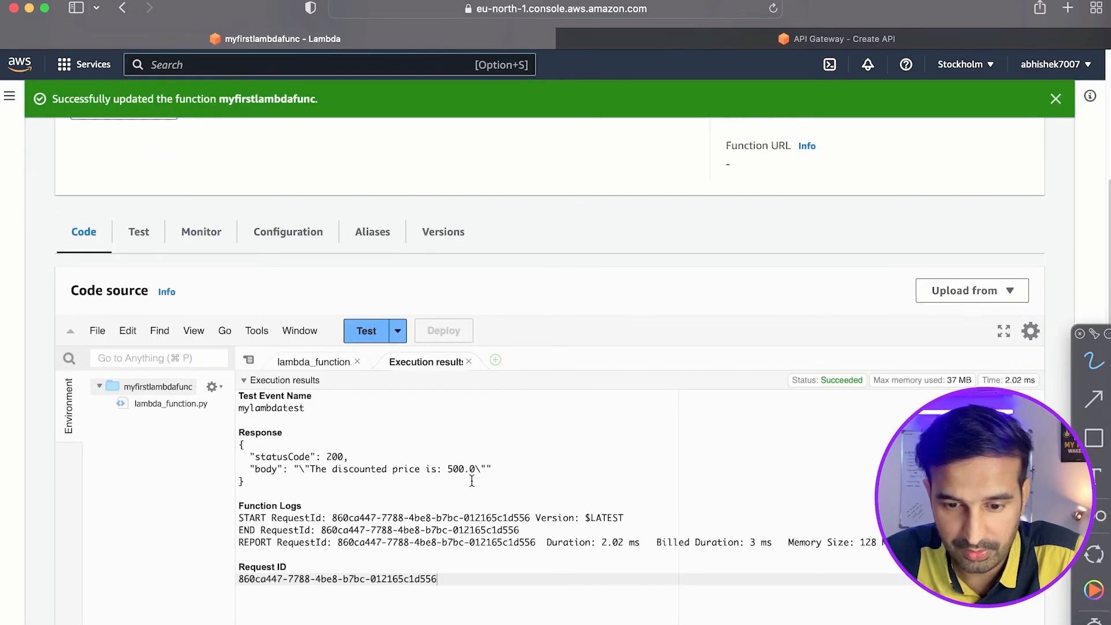
pyautogui.click(314, 363)
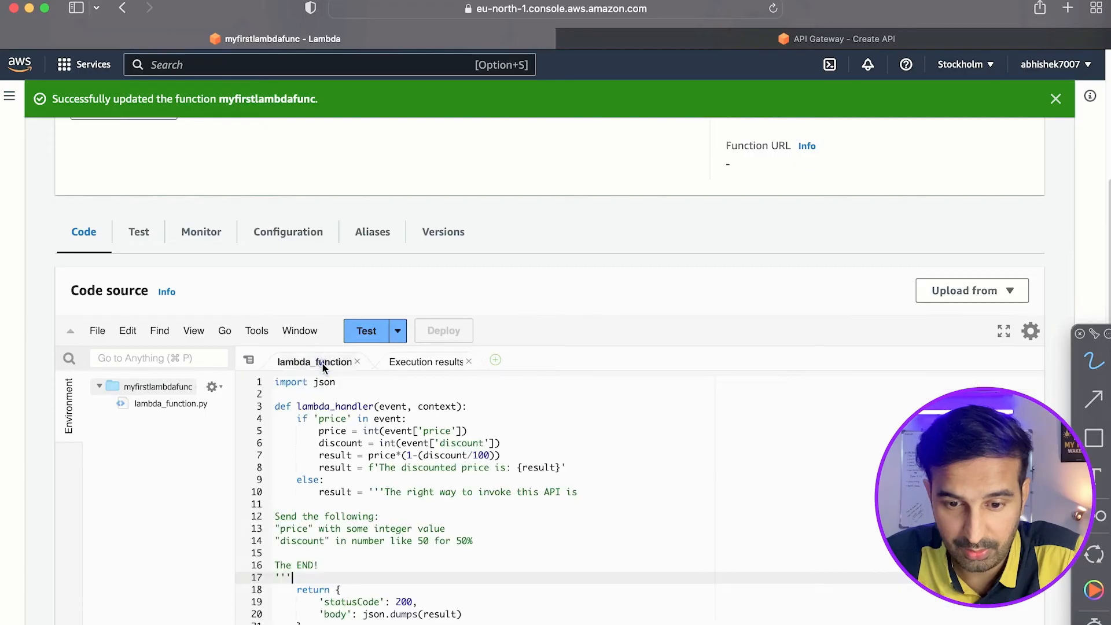
pyautogui.click(397, 331)
pyautogui.click(398, 356)
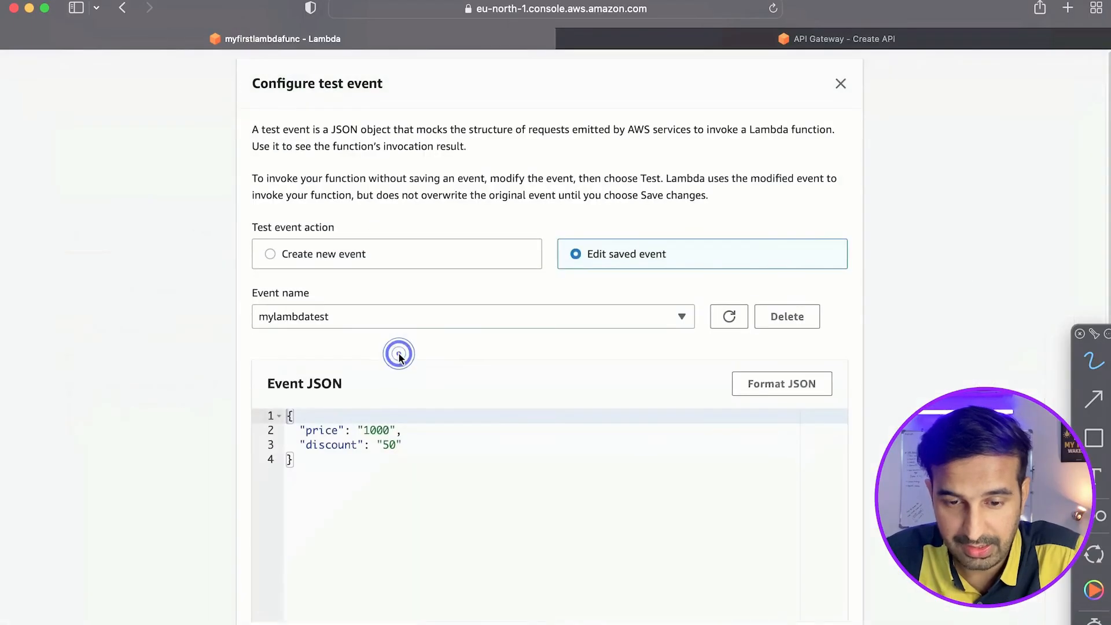
pyautogui.click(330, 461)
pyautogui.moveTo(291, 415); pyautogui.dragTo(354, 523)
pyautogui.press('BackSpace')
pyautogui.scroll(-5, 600, 516)
pyautogui.click(826, 606)
pyautogui.click(660, 201)
pyautogui.scroll(4, 623, 303)
pyautogui.scroll(-2, 623, 303)
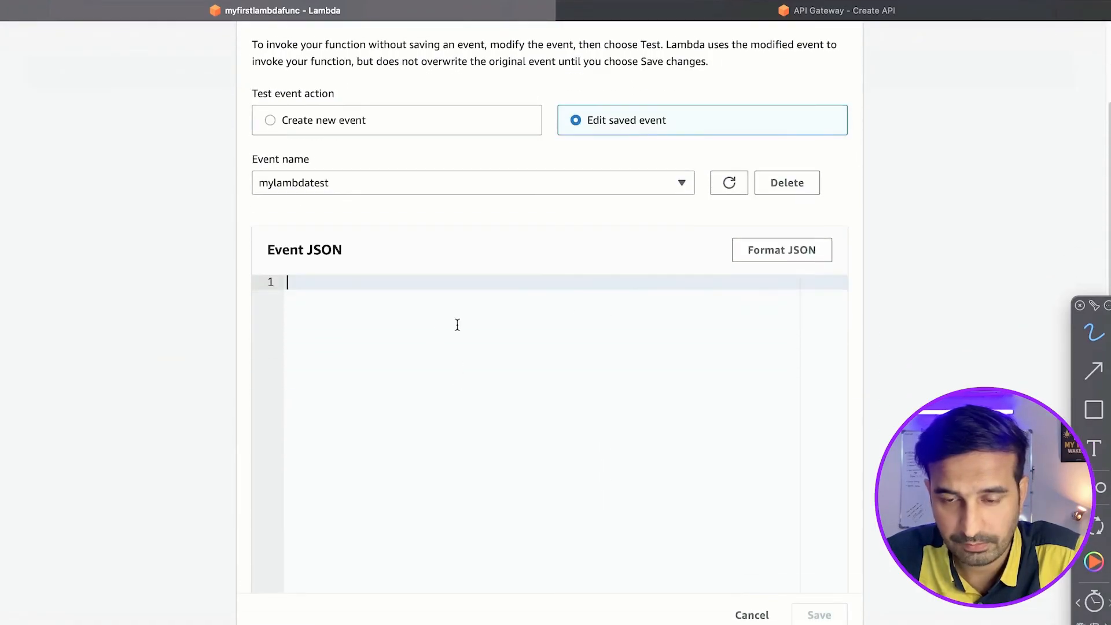
pyautogui.scroll(-3, 456, 322)
pyautogui.click(753, 605)
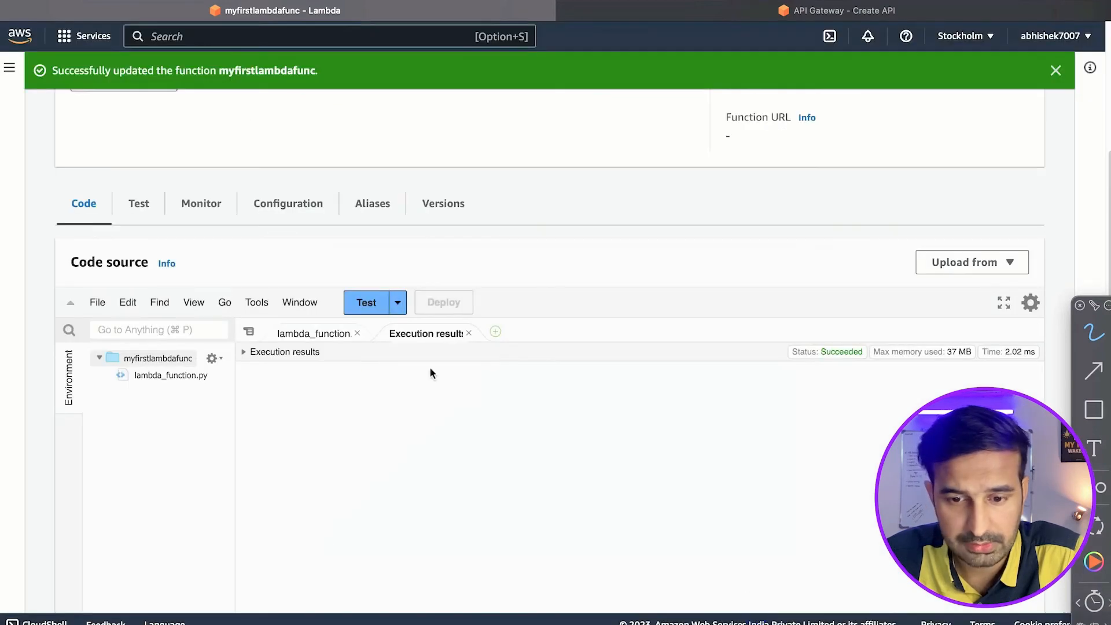
# Rerun the function with the saved test event and close the execution results to return to the code.
pyautogui.click(468, 333)
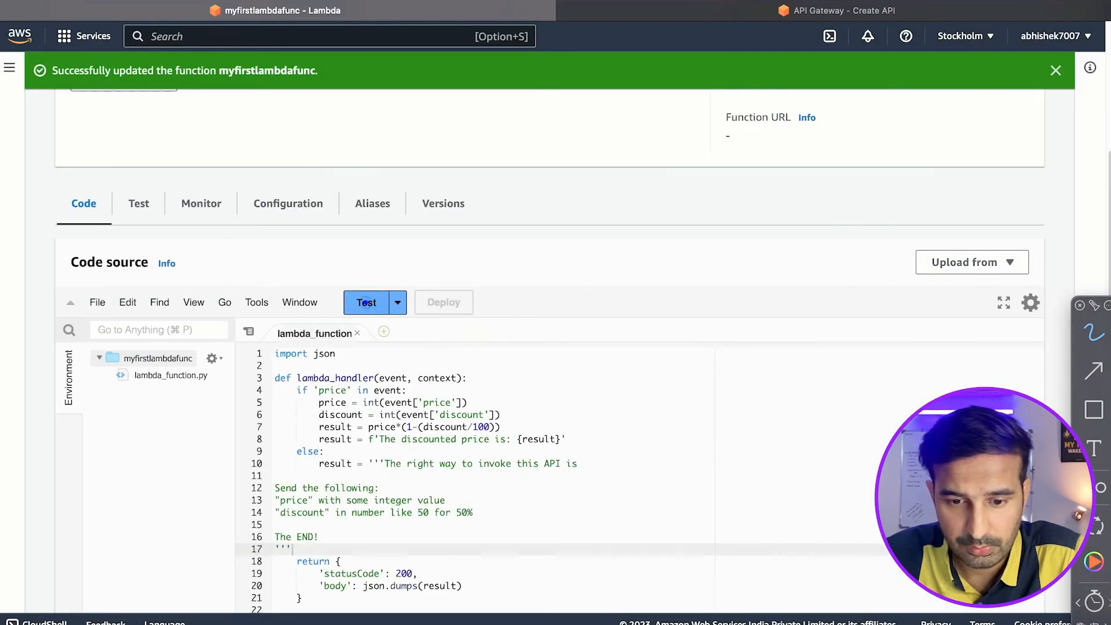
pyautogui.click(366, 302)
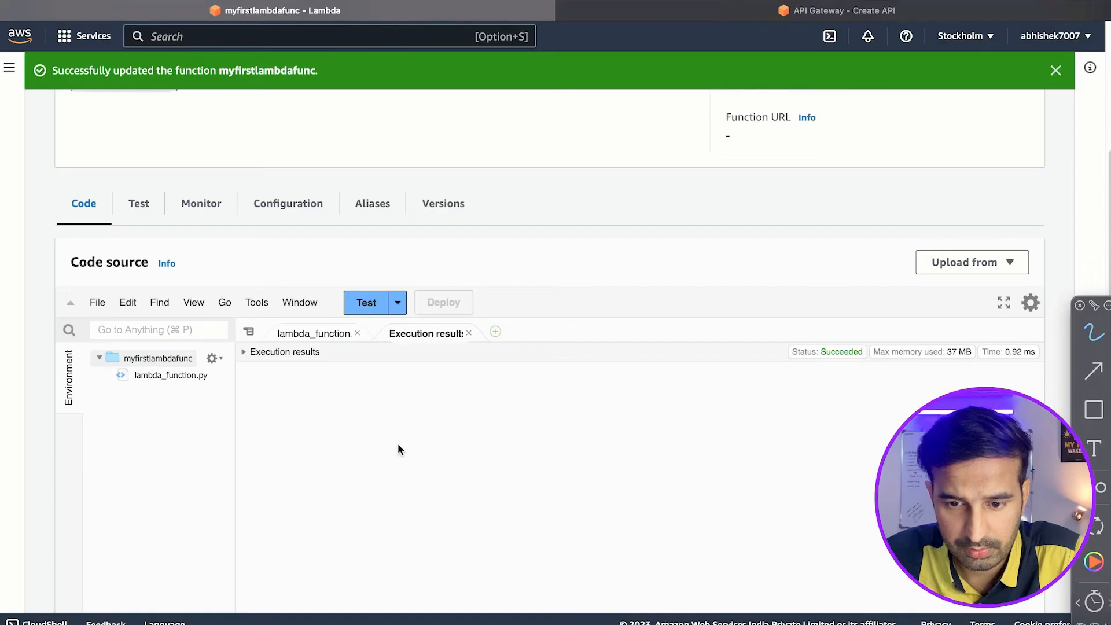
pyautogui.click(364, 301)
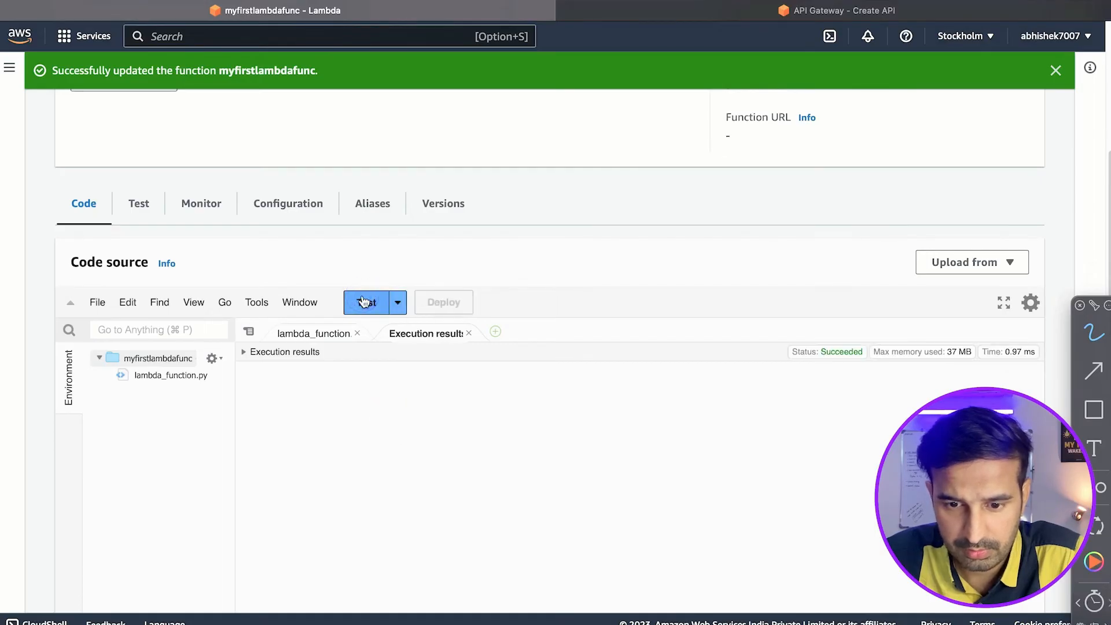
pyautogui.click(468, 333)
pyautogui.click(382, 452)
pyautogui.scroll(-1, 382, 451)
pyautogui.click(396, 451)
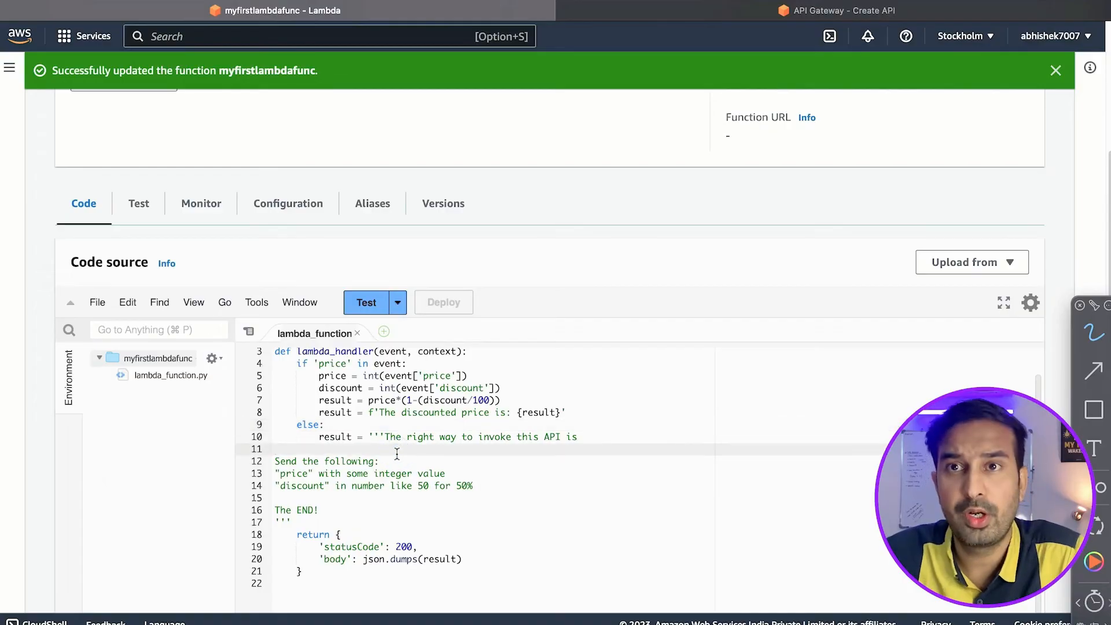
# Switch to Postman and send the POST request to the devlopment stage URL with an empty body.
pyautogui.hotkey('ctrl', 'Up')
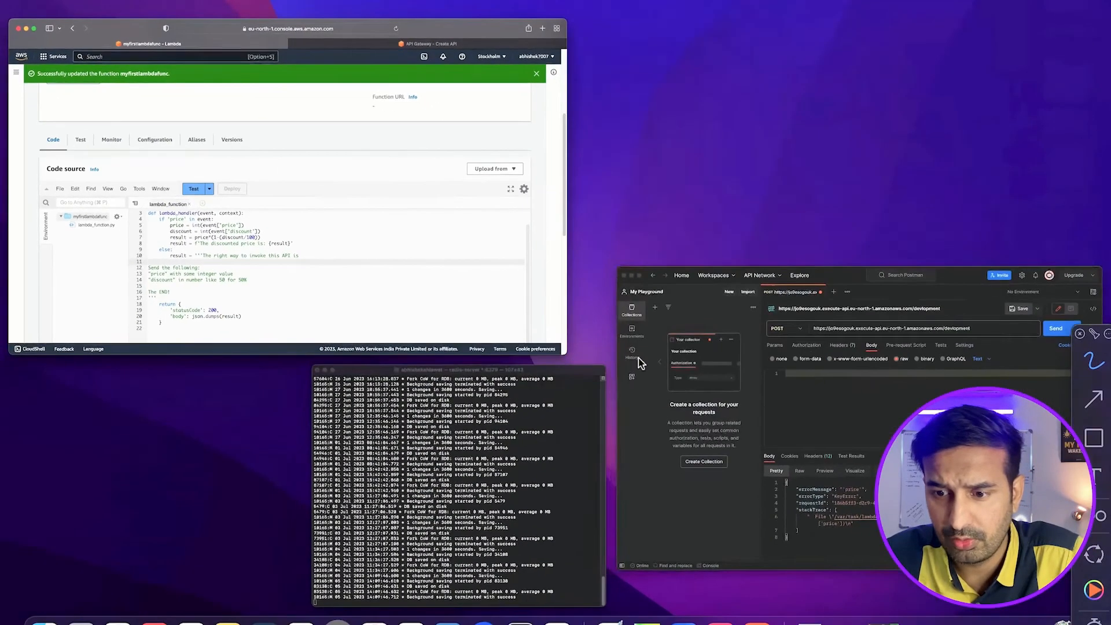
pyautogui.click(803, 356)
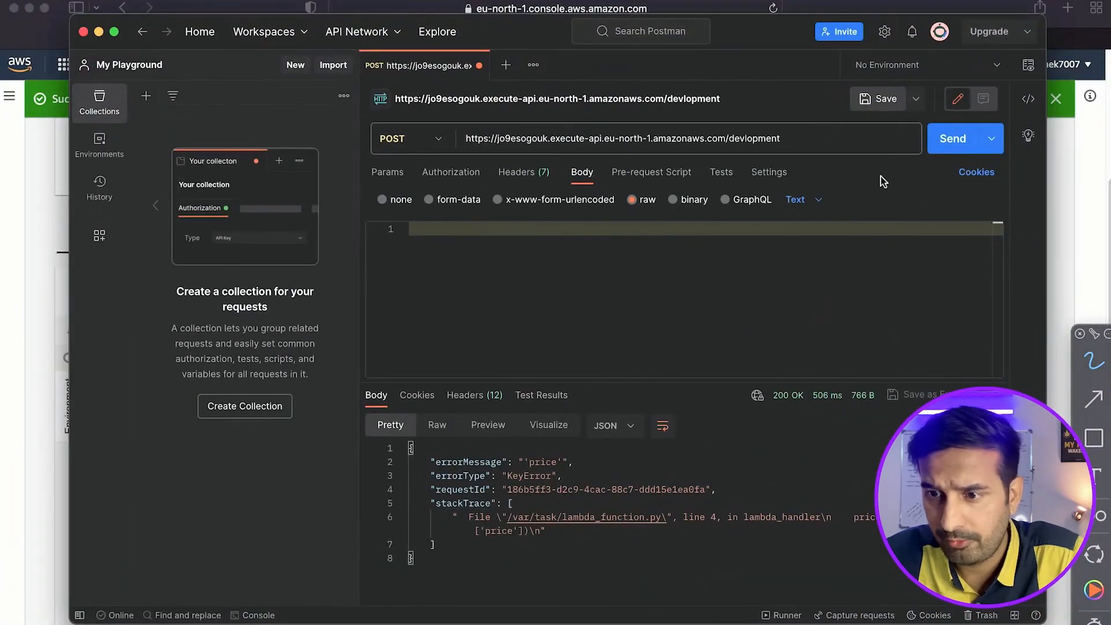
pyautogui.click(937, 148)
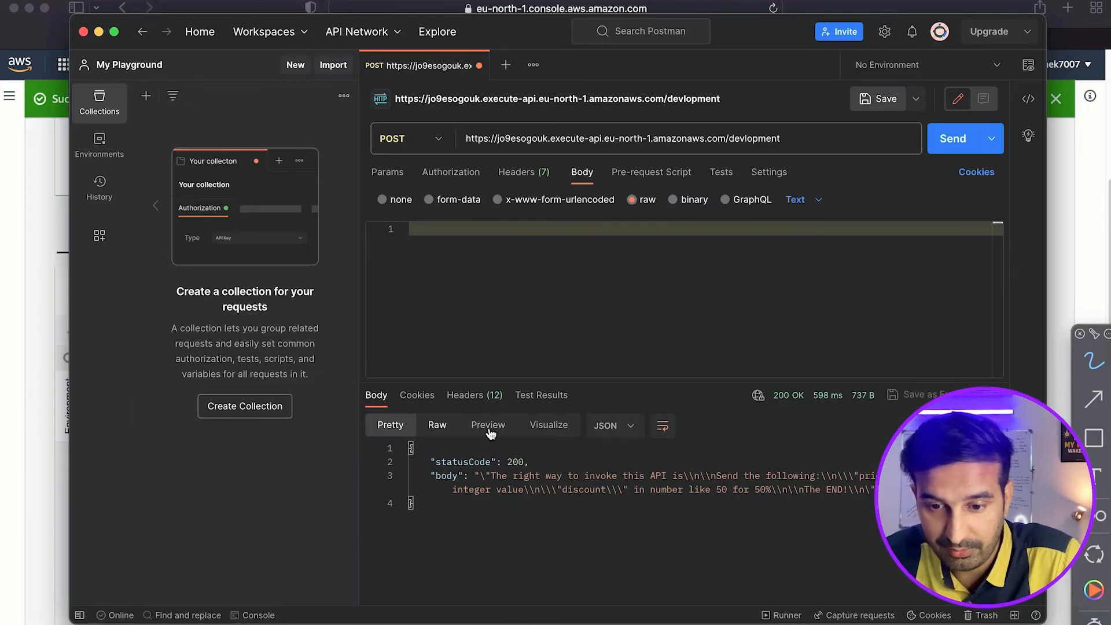
# Compare the response body in the Visualize, Raw, Preview and Pretty views.
pyautogui.click(549, 427)
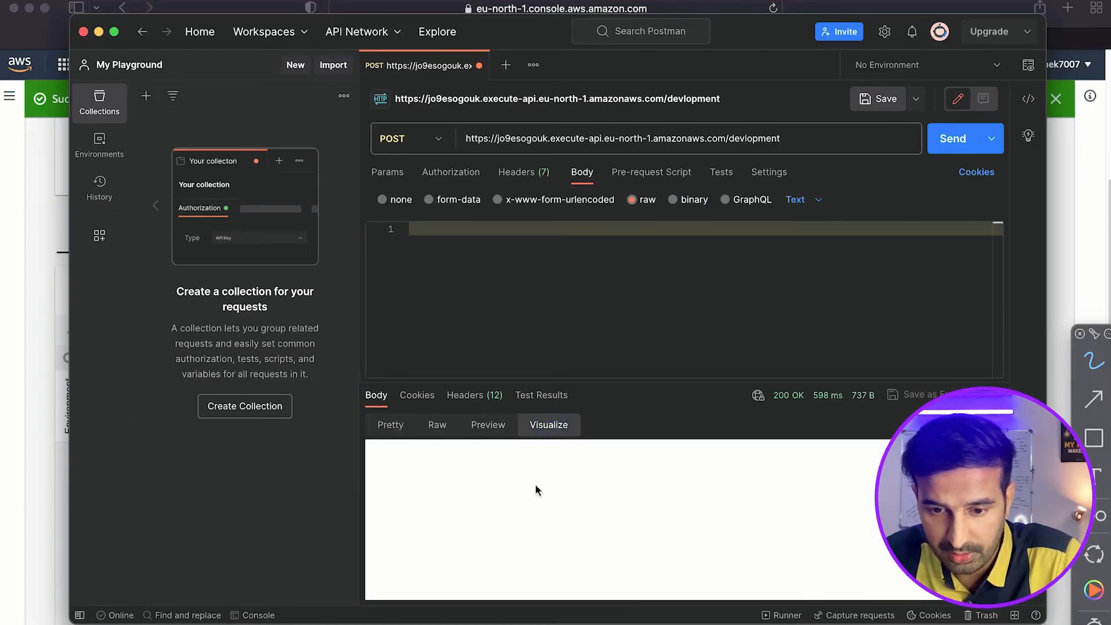
pyautogui.click(436, 425)
pyautogui.click(486, 426)
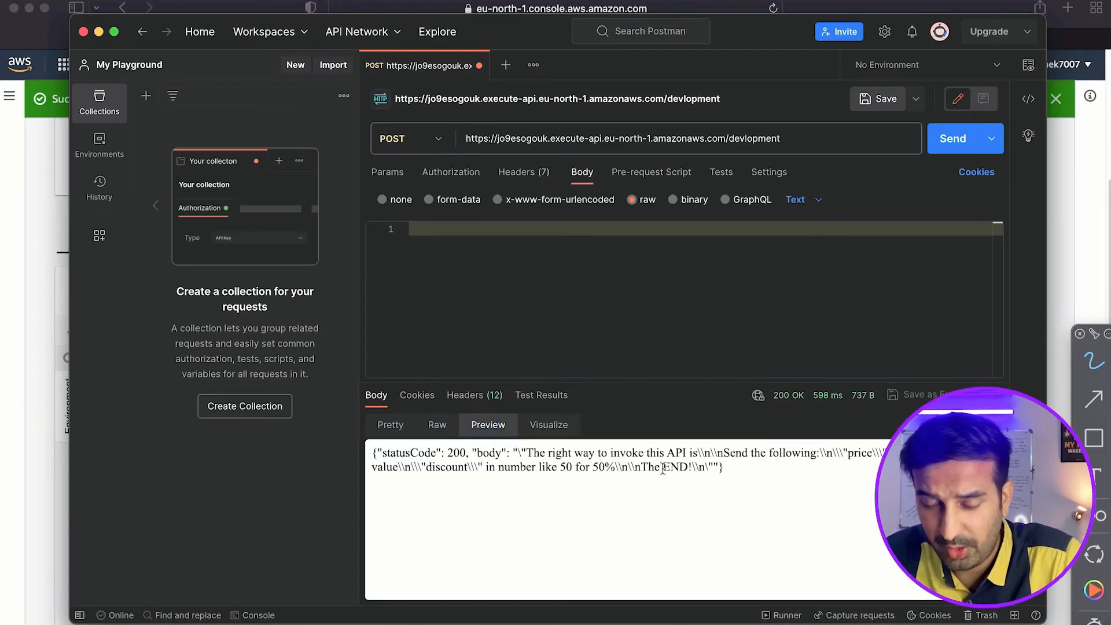
pyautogui.click(390, 426)
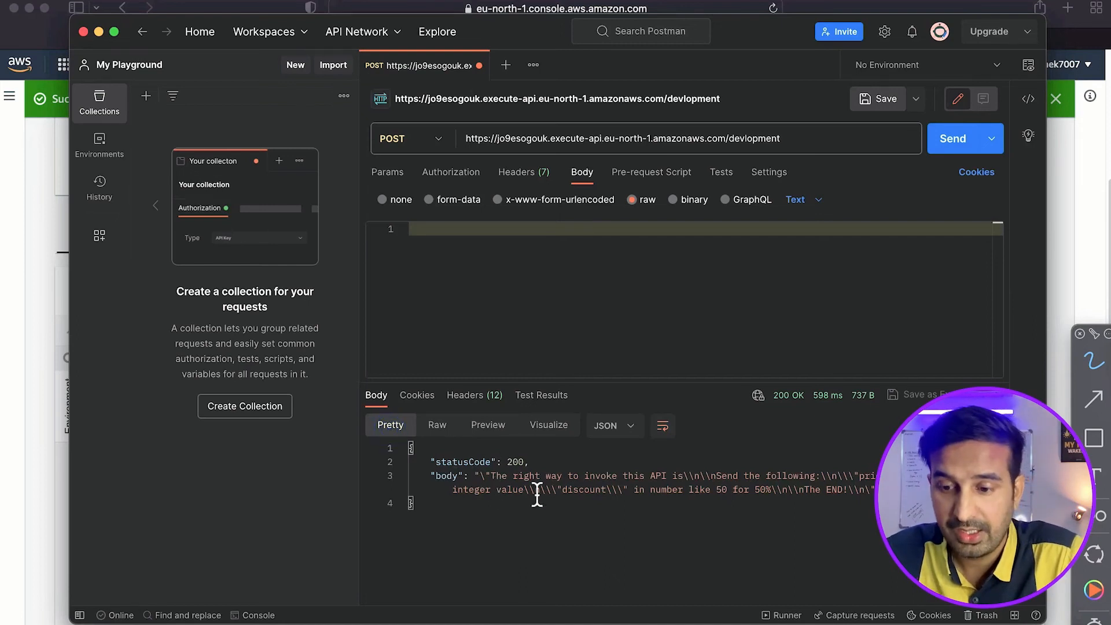
# Enter a JSON request body with "price": 25000 and "discount": 90, and send the POST request.
pyautogui.click(493, 251)
pyautogui.write('{')
pyautogui.press('Return')
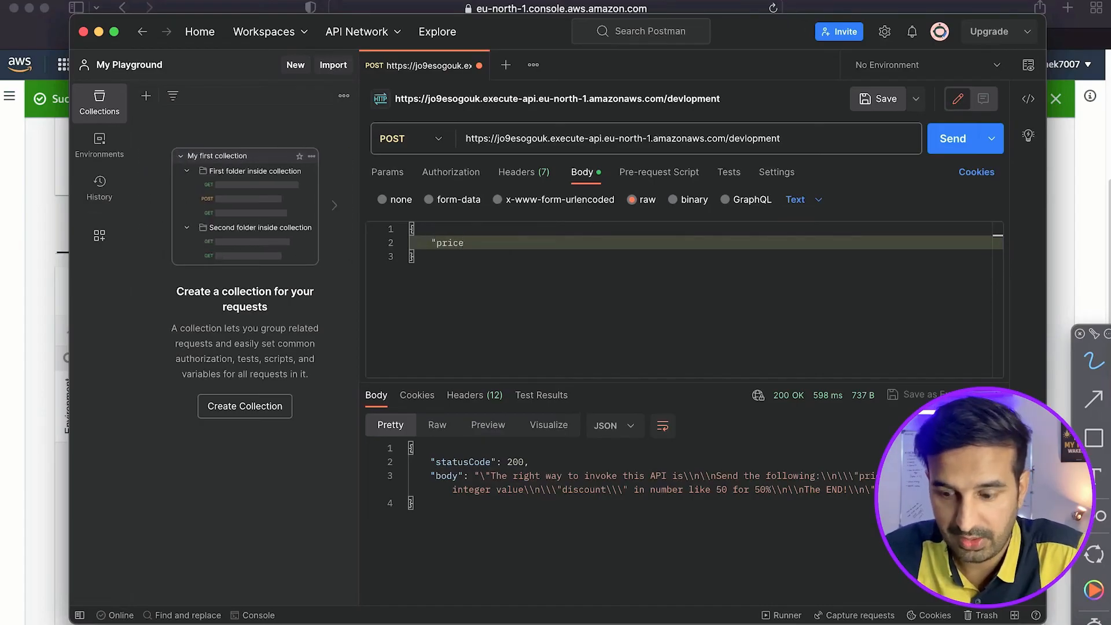
pyautogui.write('"price": 25000')
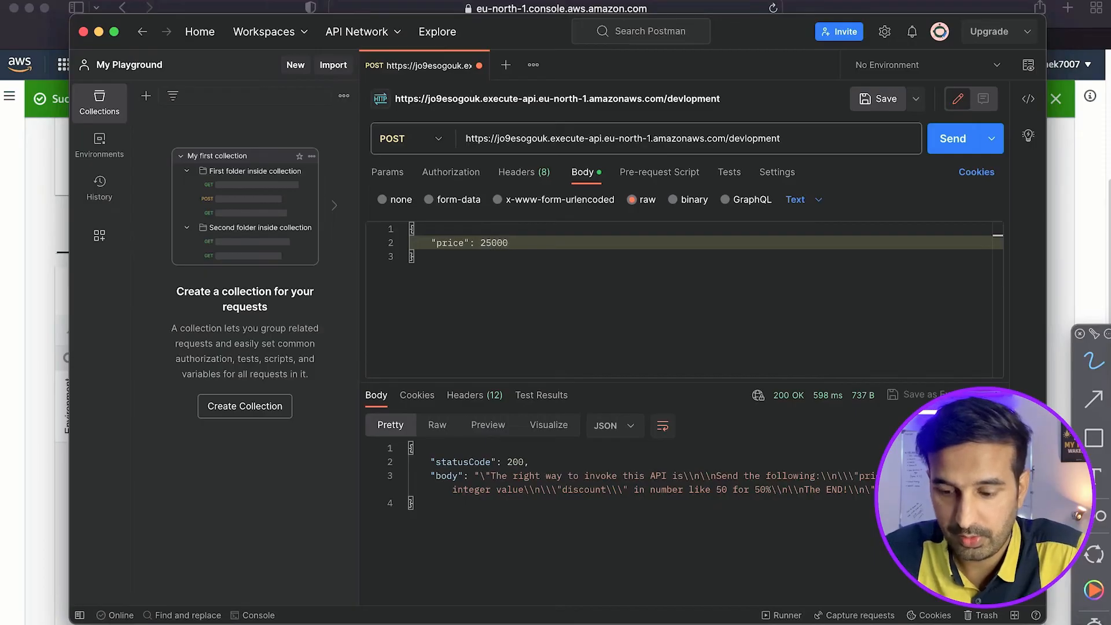
pyautogui.write(',')
pyautogui.press('Return')
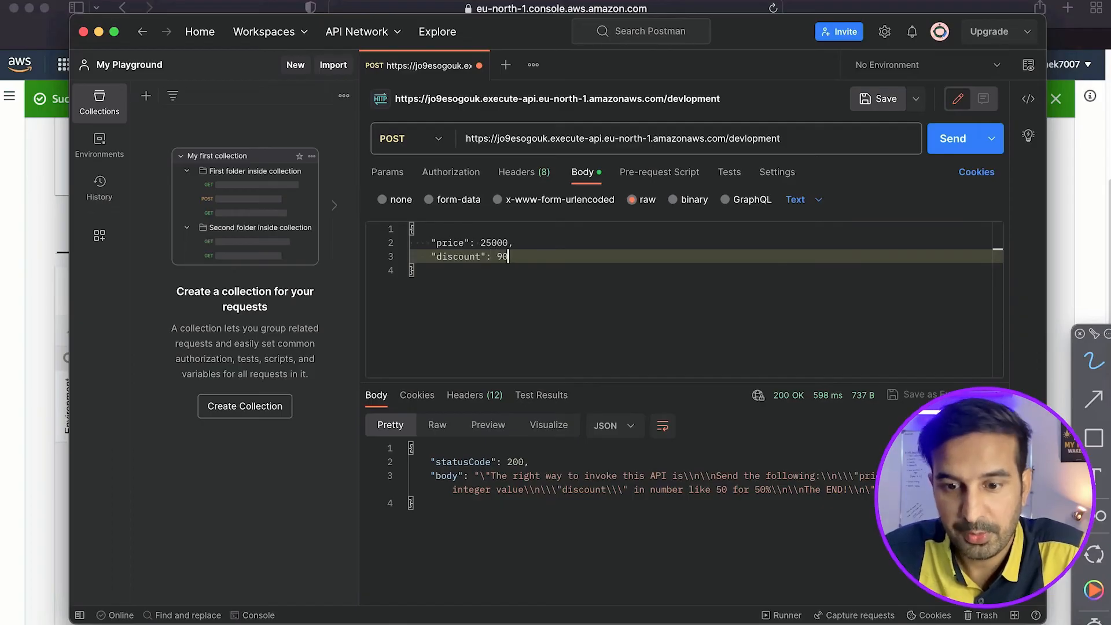
pyautogui.click(937, 142)
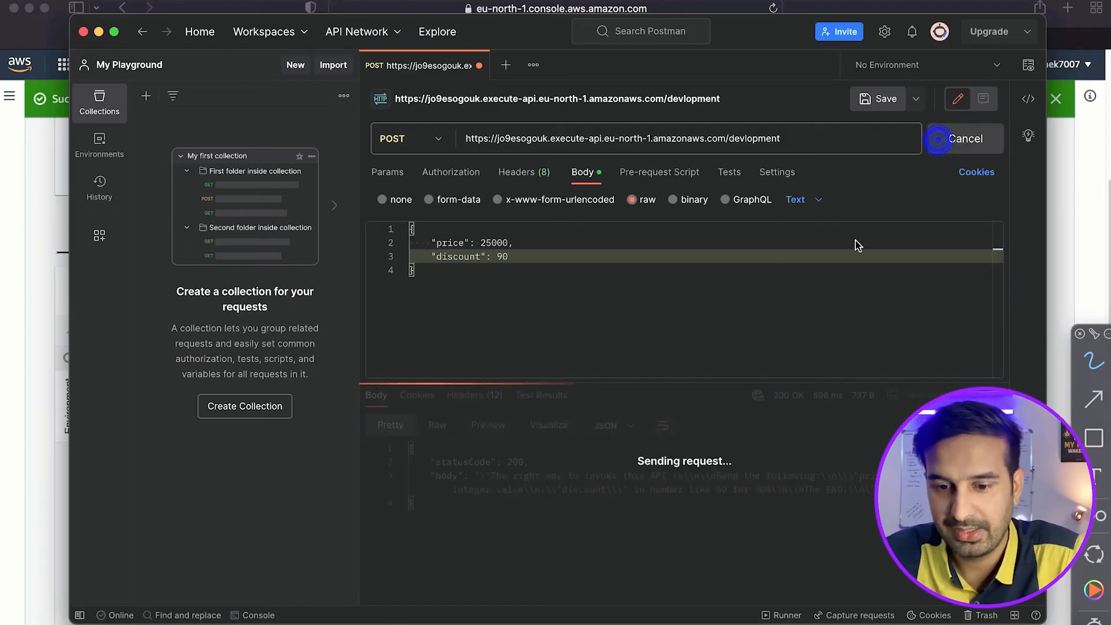
# Examine the discounted price value in the response body.
pyautogui.moveTo(628, 484); pyautogui.dragTo(729, 482)
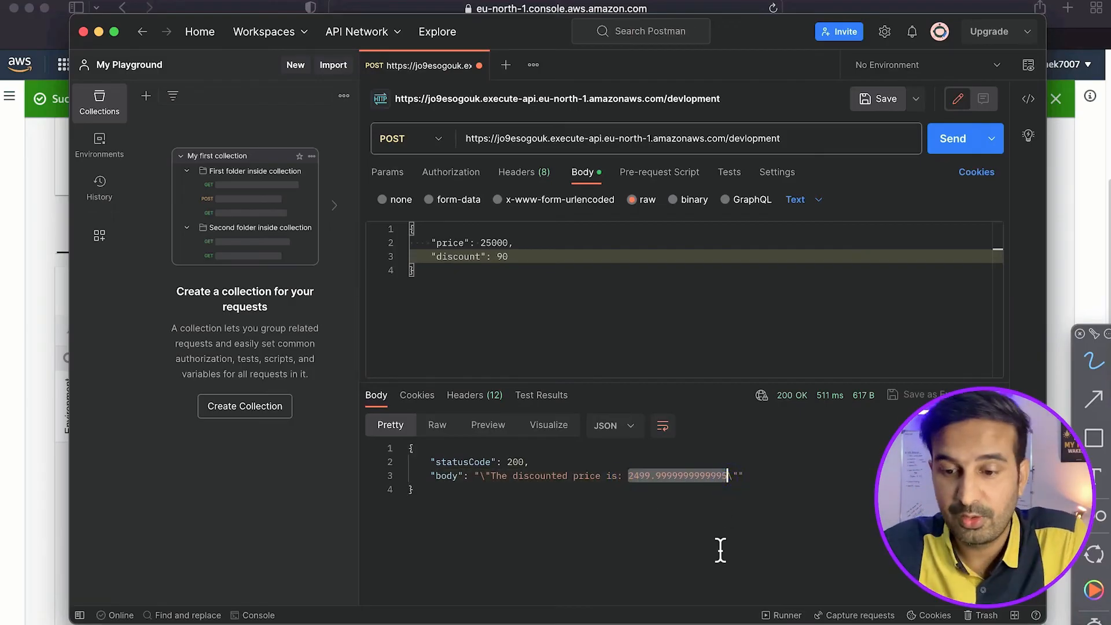
pyautogui.click(688, 491)
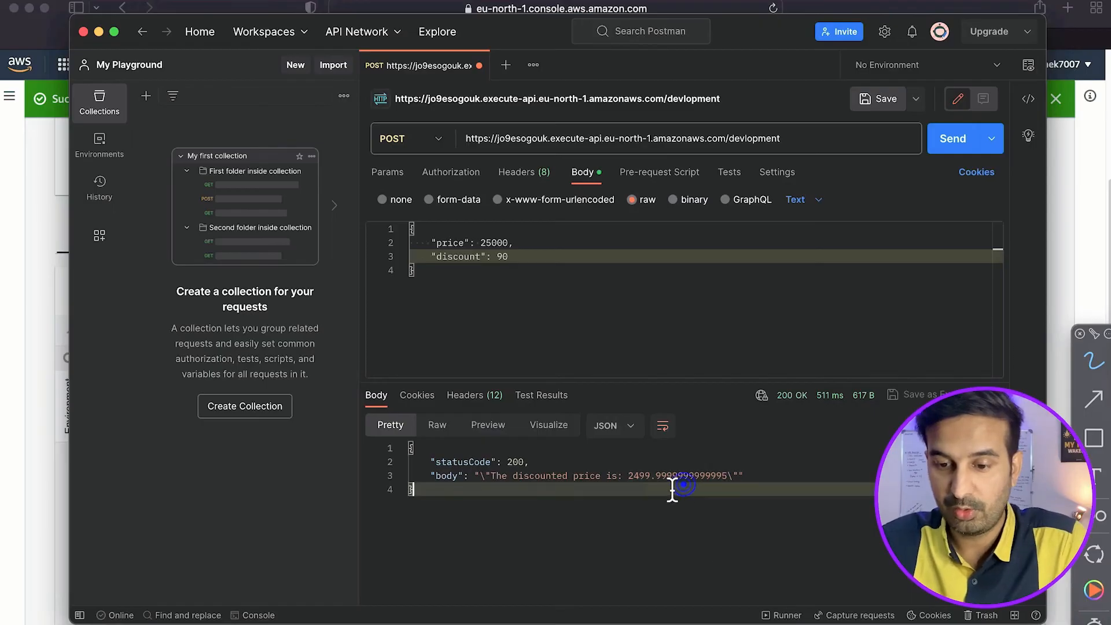
pyautogui.click(728, 479)
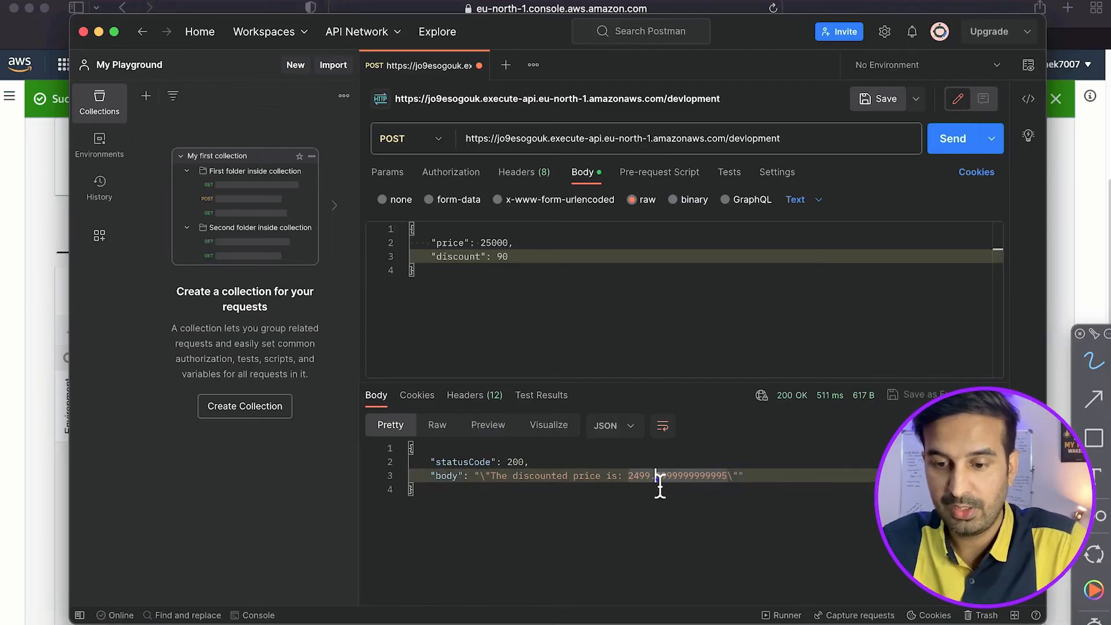